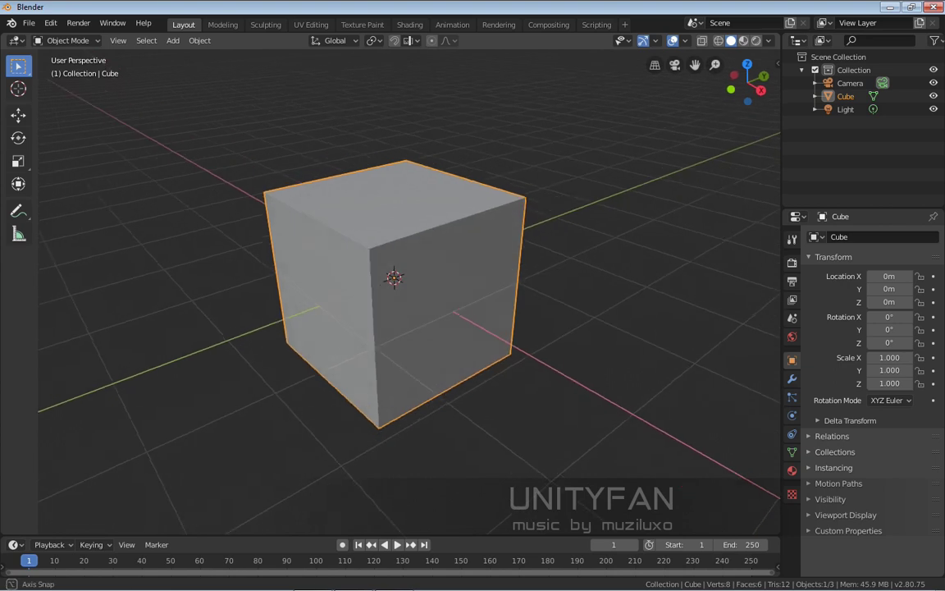
# - Put the default cube into Edit Mode with edge selection active
pyautogui.scroll(2, 391, 287)
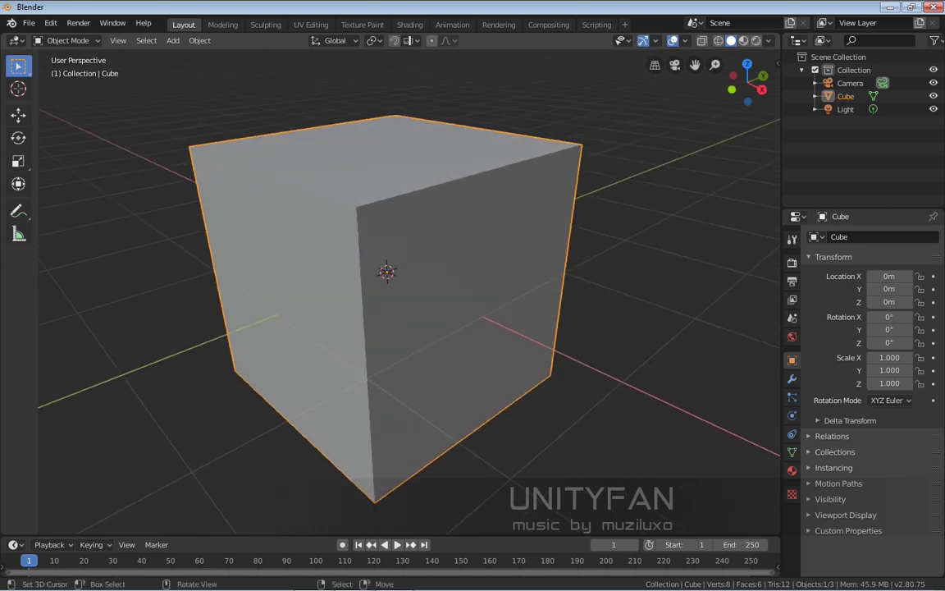
pyautogui.press('Tab')
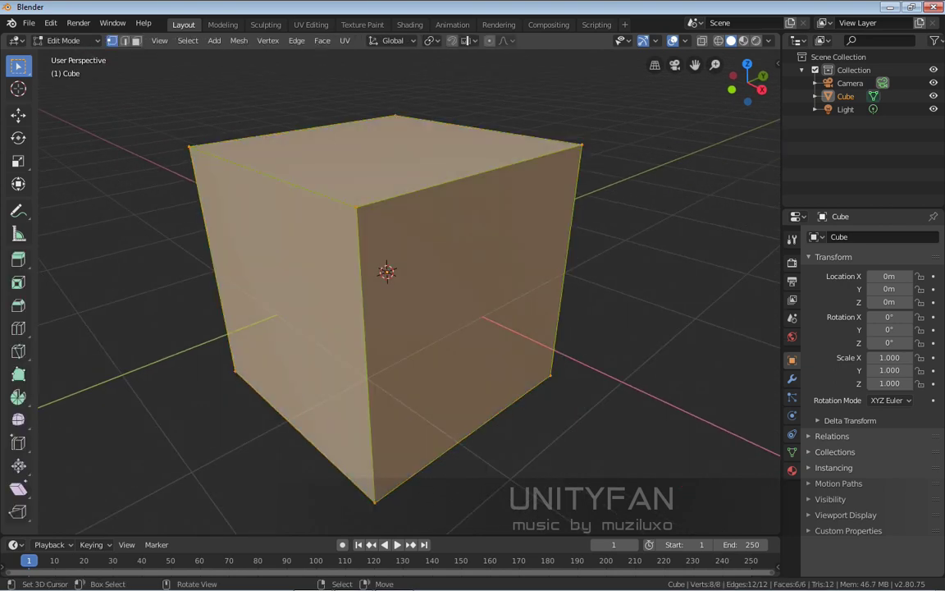
pyautogui.press('2')
pyautogui.moveTo(410, 291)
pyautogui.mouseDown(button='middle')
pyautogui.moveTo(388, 297)
pyautogui.moveTo(358, 280)
pyautogui.moveTo(403, 278)
pyautogui.mouseUp(button='middle')
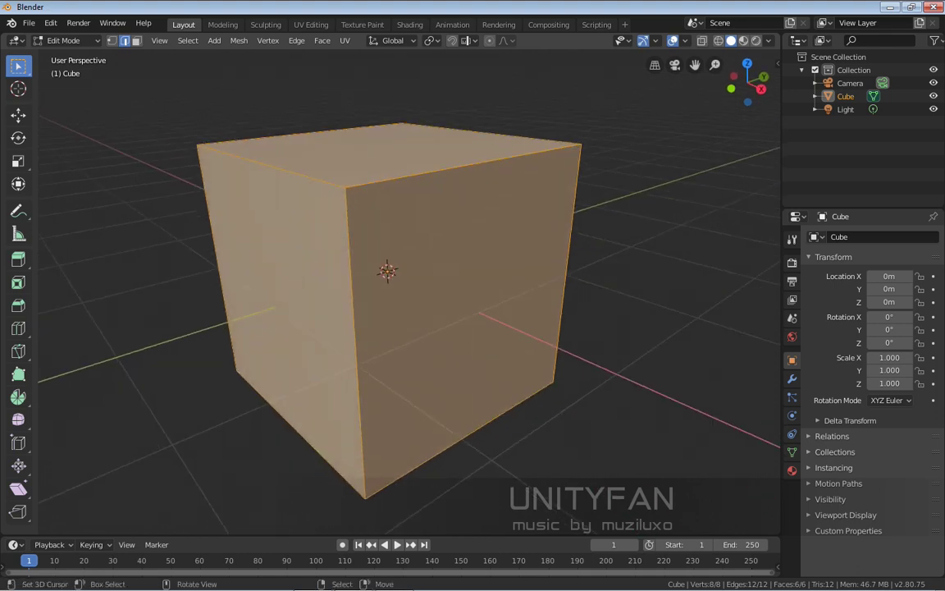
pyautogui.scroll(2, 394, 295)
pyautogui.scroll(-2, 394, 295)
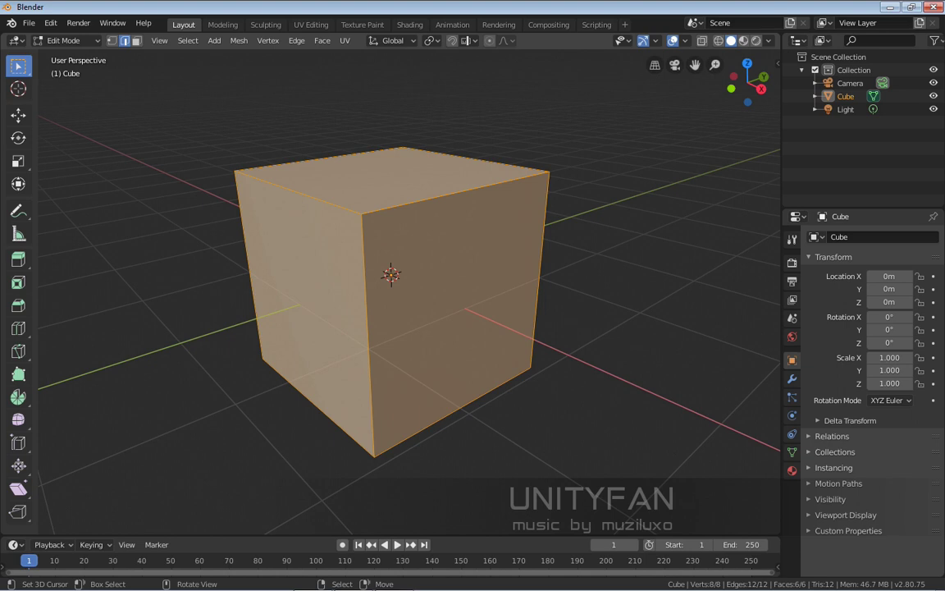
pyautogui.press('Tab')
pyautogui.press('Tab')
pyautogui.press('q')
pyautogui.press('Escape')
pyautogui.keyDown('shift'); pyautogui.moveTo(391, 275); pyautogui.dragTo(371, 288, button='middle'); pyautogui.keyUp('shift')
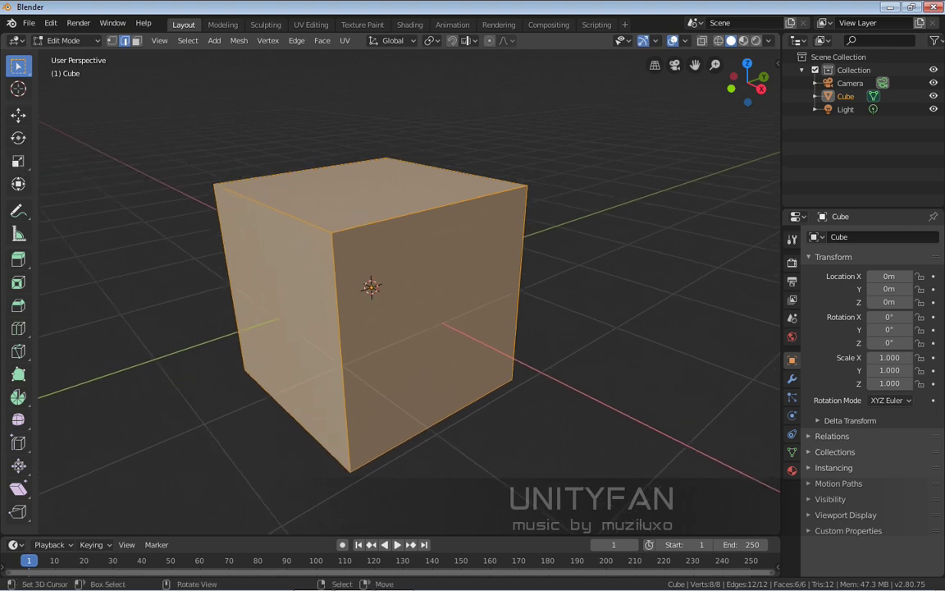
pyautogui.scroll(3, 404, 295)
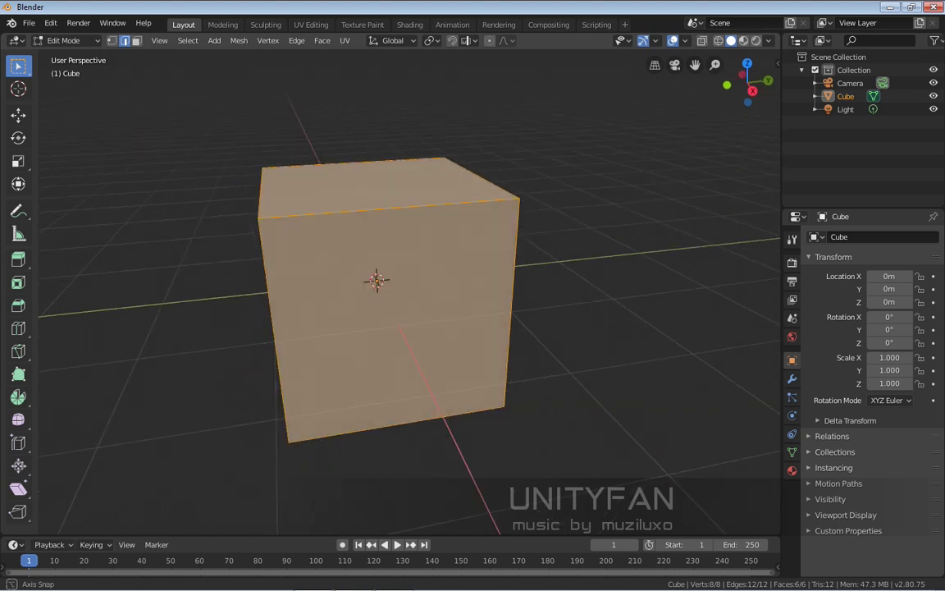
pyautogui.scroll(-1, 405, 296)
pyautogui.press('Tab')
pyautogui.press('Tab')
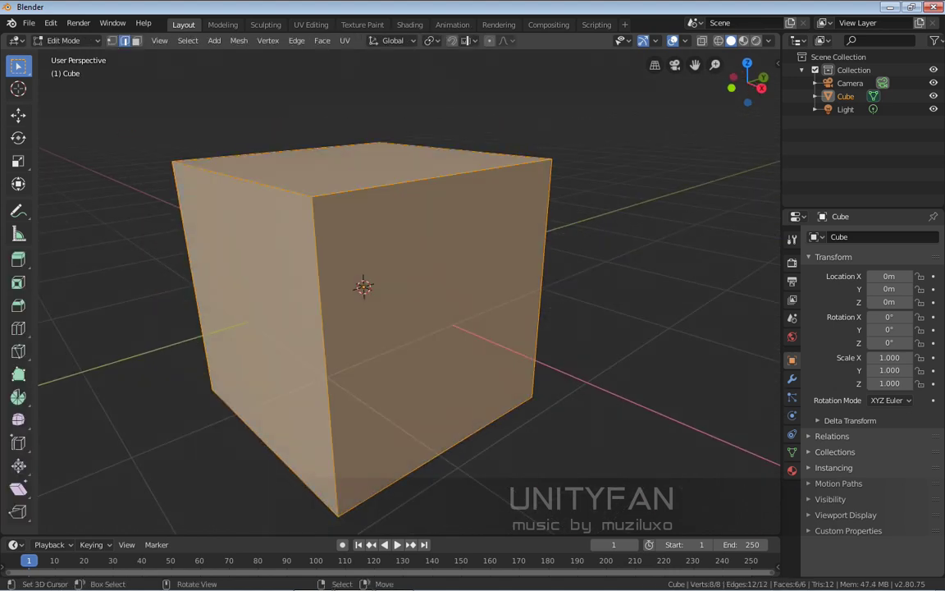
# - Subdivide the cube once and select one inner edge on its top face for moving
pyautogui.rightClick(376, 227)
pyautogui.click(374, 178)
pyautogui.moveTo(374, 182); pyautogui.dragTo(447, 180, button='middle')
pyautogui.click(420, 173)
pyautogui.click(18, 116)
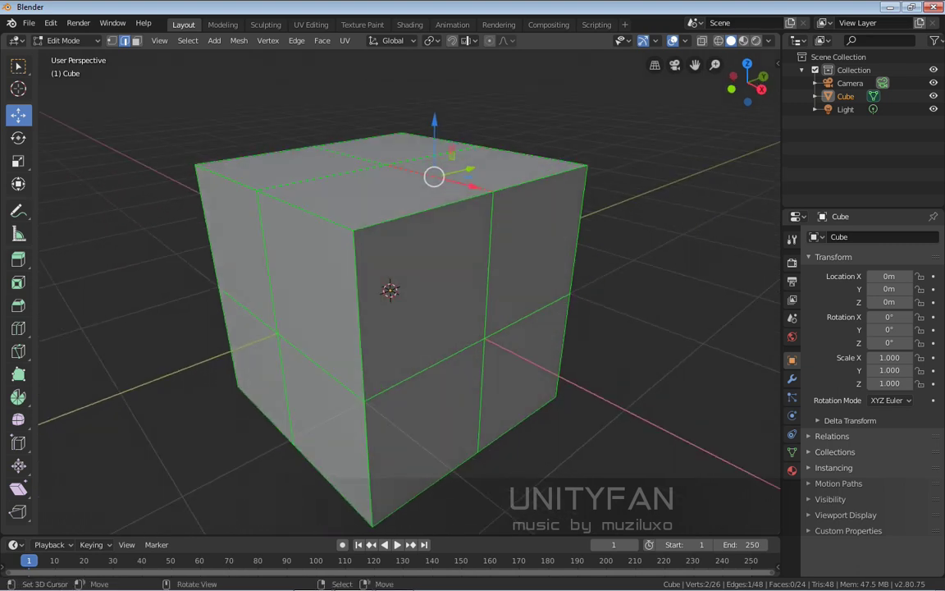
# - Duplicate the selected top edge and raise the copy above the cube along the Z axis
pyautogui.moveTo(410, 279); pyautogui.dragTo(456, 291, button='middle')
pyautogui.keyDown('shift'); pyautogui.moveTo(456, 292); pyautogui.dragTo(440, 329, button='middle'); pyautogui.keyUp('shift')
pyautogui.hotkey('shift', 'd')
pyautogui.rightClick(427, 171)
pyautogui.moveTo(427, 171); pyautogui.dragTo(427, 98)
pyautogui.scroll(1, 427, 99)
pyautogui.keyDown('shift'); pyautogui.moveTo(419, 205); pyautogui.dragTo(484, 214, button='middle'); pyautogui.keyUp('shift')
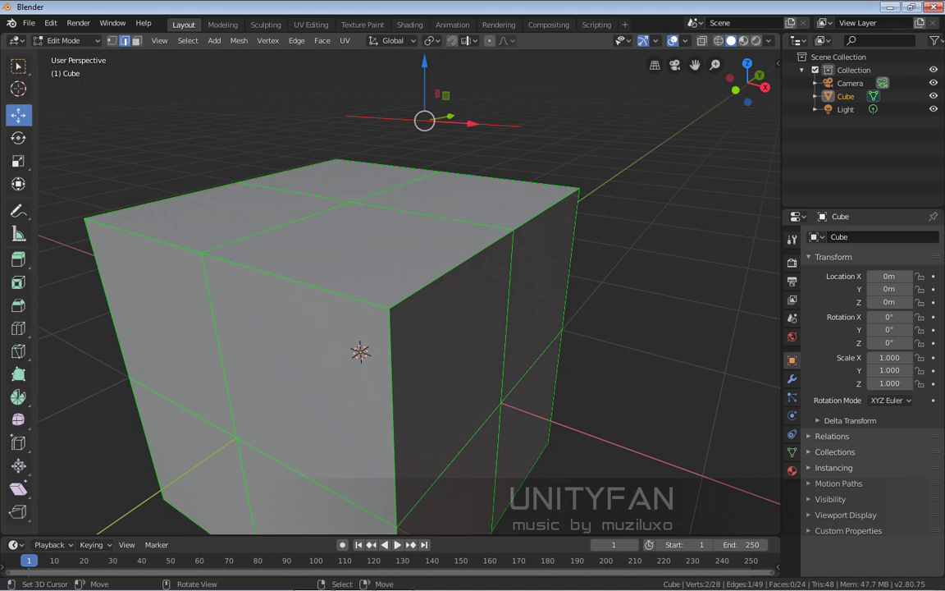
# - Switch to vertex selection and change the viewport shading to Wireframe
pyautogui.press('1')
pyautogui.moveTo(484, 246)
pyautogui.mouseDown(button='middle')
pyautogui.moveTo(427, 240)
pyautogui.moveTo(441, 215)
pyautogui.moveTo(472, 244)
pyautogui.mouseUp(button='middle')
pyautogui.rightClick(489, 229)
pyautogui.rightClick(346, 197)
pyautogui.rightClick(489, 229)
pyautogui.moveTo(488, 228)
pyautogui.mouseDown(button='middle')
pyautogui.moveTo(544, 210)
pyautogui.moveTo(234, 177)
pyautogui.moveTo(510, 254)
pyautogui.moveTo(527, 237)
pyautogui.moveTo(483, 247)
pyautogui.mouseUp(button='middle')
pyautogui.rightClick(388, 190)
pyautogui.press('z')
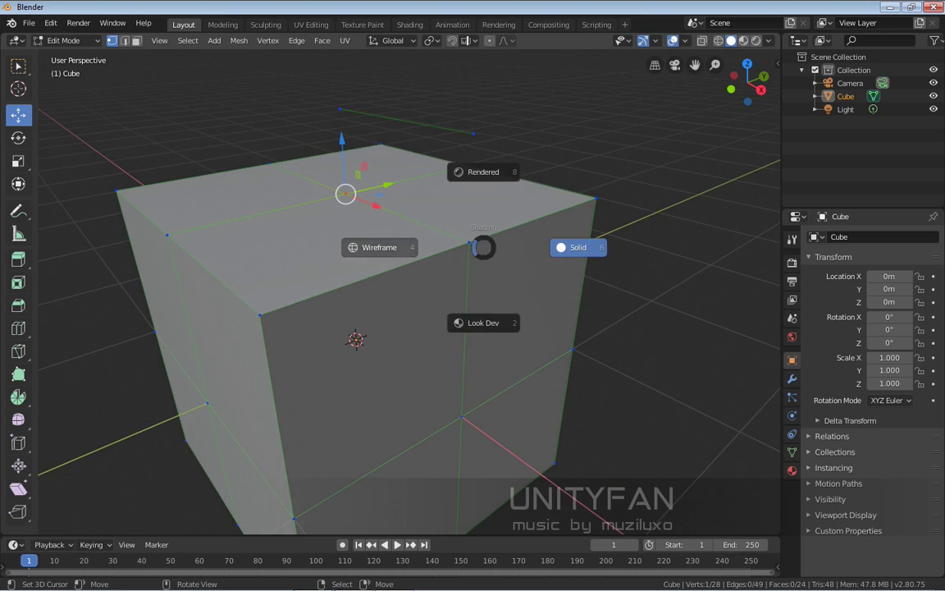
pyautogui.click(385, 247)
# - Try selecting individual vertices on the cube's top, including the four corners of one quarter face
pyautogui.moveTo(394, 247); pyautogui.dragTo(443, 217, button='middle')
pyautogui.rightClick(512, 196)
pyautogui.rightClick(355, 185)
pyautogui.moveTo(365, 193); pyautogui.dragTo(340, 220, button='middle')
pyautogui.rightClick(595, 195)
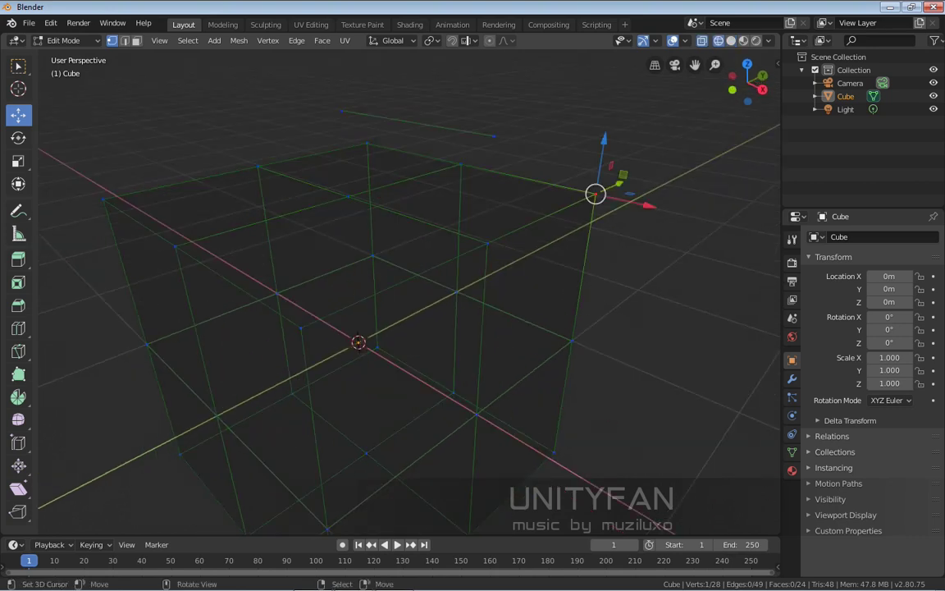
pyautogui.keyDown('shift'); pyautogui.rightClick(461, 165); pyautogui.keyUp('shift')
pyautogui.moveTo(474, 187); pyautogui.dragTo(506, 188, button='middle')
pyautogui.rightClick(535, 242)
pyautogui.keyDown('shift'); pyautogui.rightClick(359, 205); pyautogui.keyUp('shift')
pyautogui.keyDown('shift'); pyautogui.rightClick(439, 158); pyautogui.keyUp('shift')
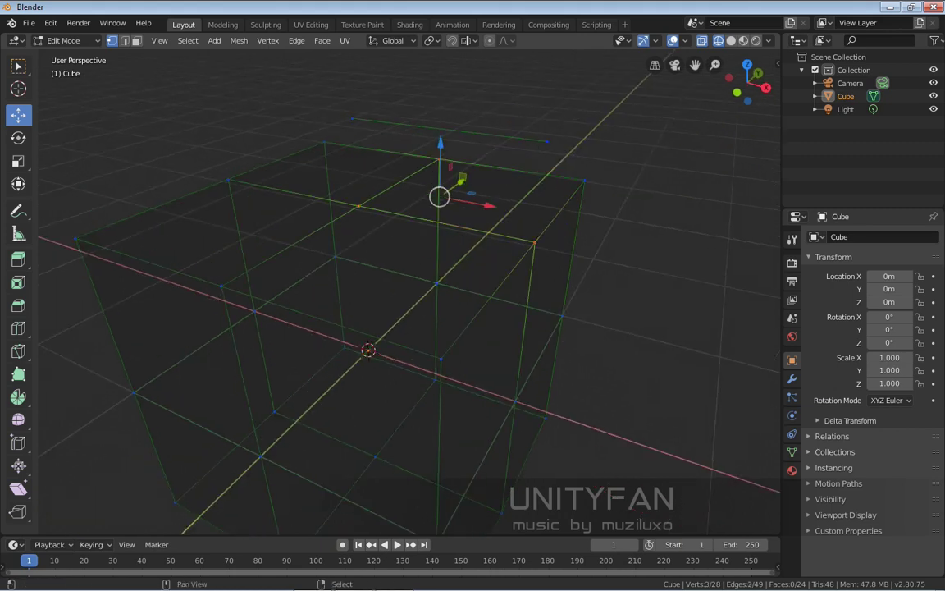
pyautogui.keyDown('shift'); pyautogui.rightClick(584, 180); pyautogui.keyUp('shift')
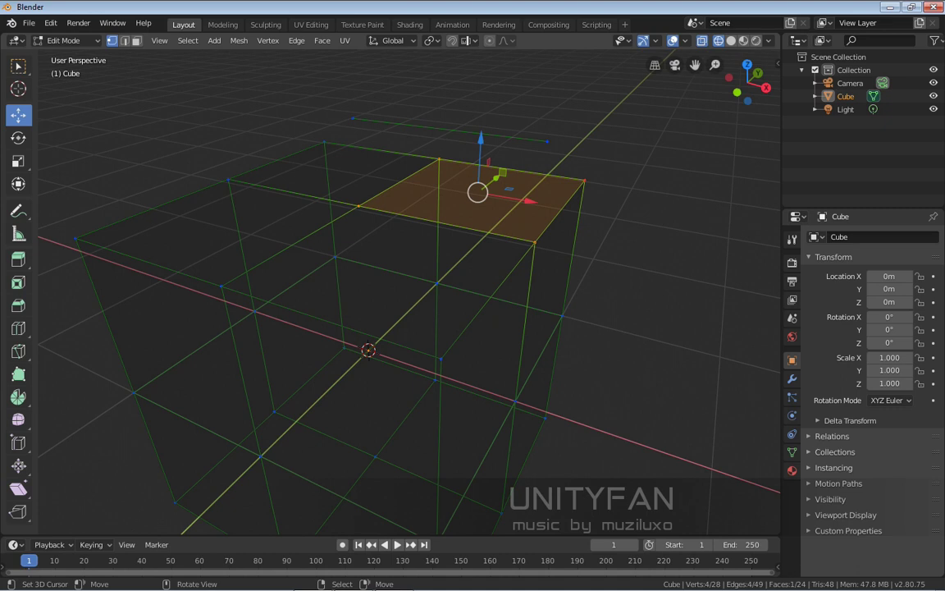
pyautogui.moveTo(476, 188); pyautogui.dragTo(497, 152, button='middle')
pyautogui.rightClick(459, 203)
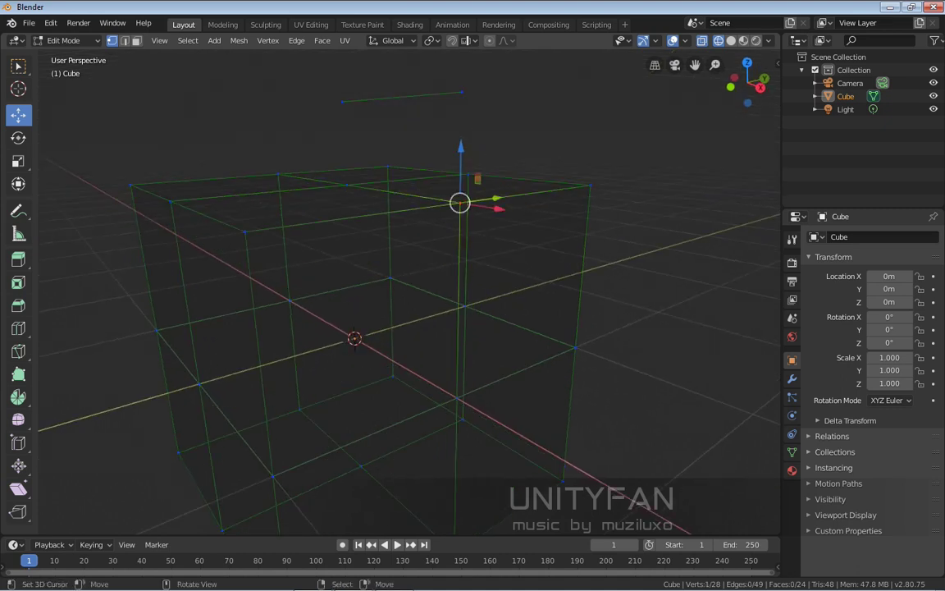
pyautogui.keyDown('shift'); pyautogui.moveTo(459, 203); pyautogui.dragTo(484, 267, button='middle'); pyautogui.keyUp('shift')
pyautogui.scroll(1, 500, 248)
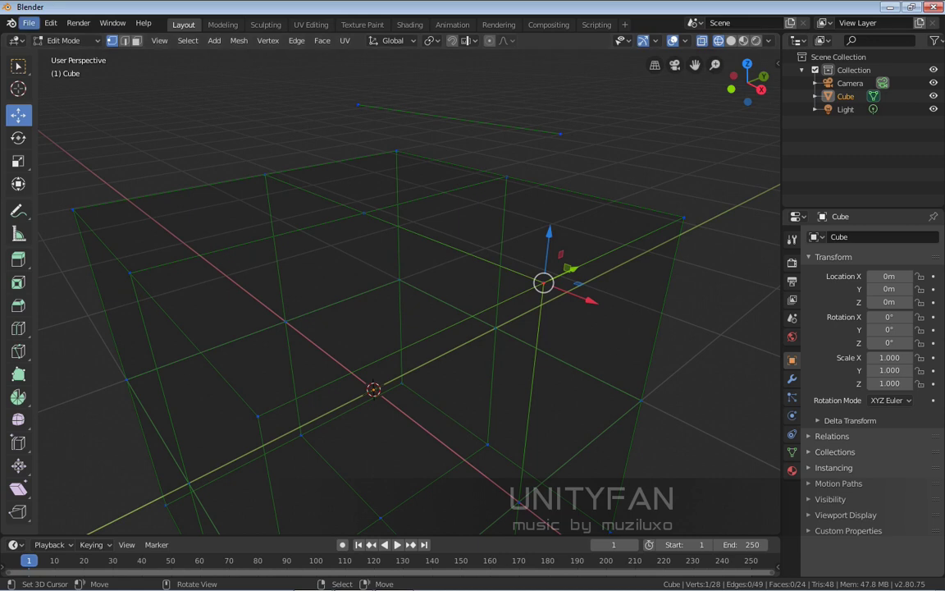
# - Inspect the Wire Edit color in the 3D View theme preferences and close the preferences
pyautogui.click(29, 23)
pyautogui.moveTo(51, 23)
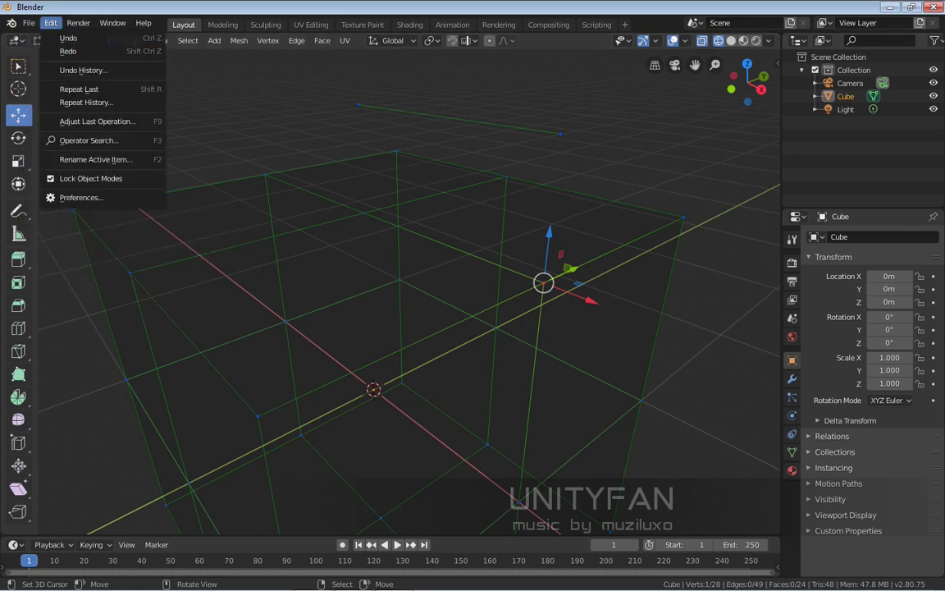
pyautogui.click(79, 197)
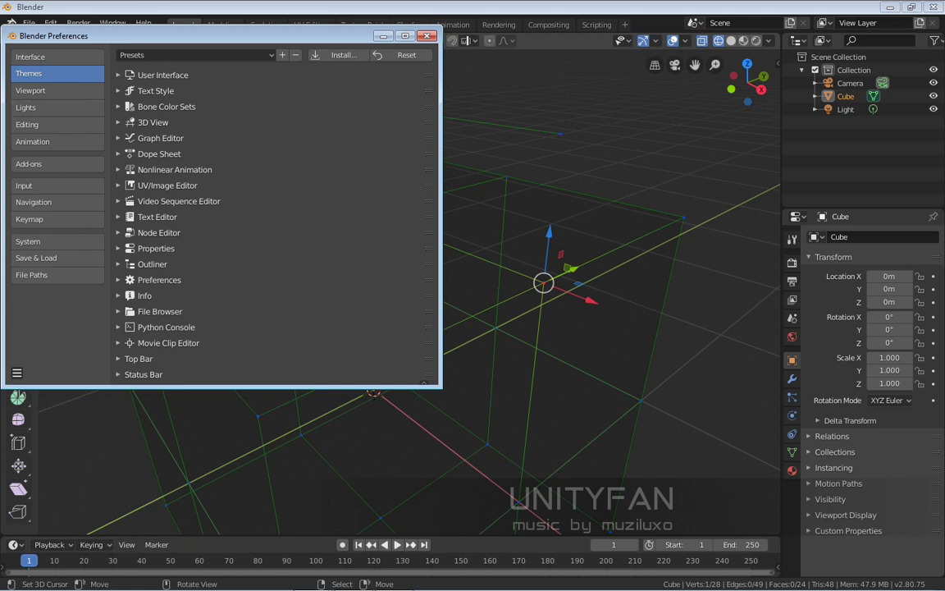
pyautogui.click(153, 123)
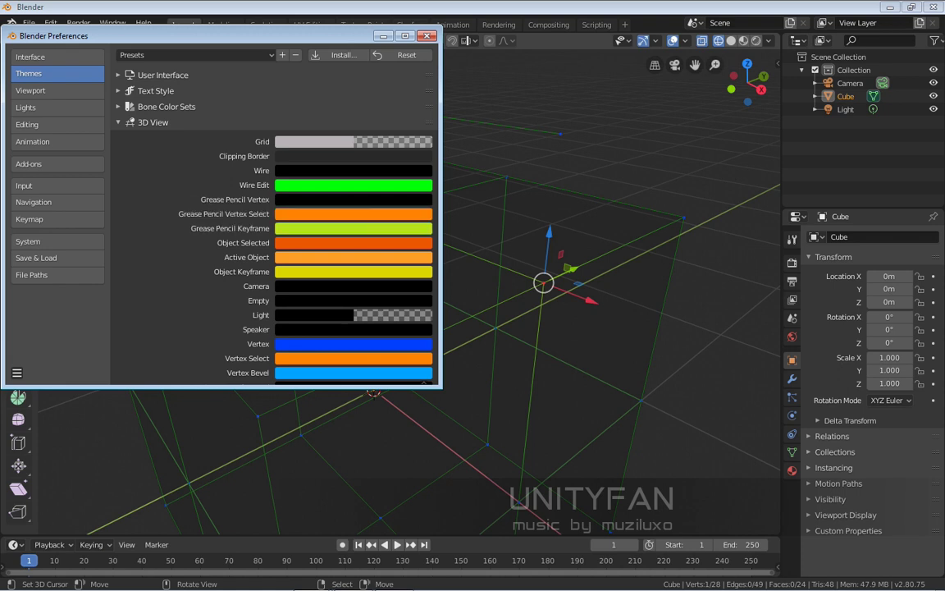
pyautogui.click(320, 185)
pyautogui.moveTo(321, 220)
pyautogui.mouseDown()
pyautogui.moveTo(359, 247)
pyautogui.moveTo(396, 228)
pyautogui.moveTo(399, 241)
pyautogui.moveTo(361, 219)
pyautogui.moveTo(385, 283)
pyautogui.moveTo(353, 295)
pyautogui.moveTo(365, 296)
pyautogui.moveTo(318, 227)
pyautogui.mouseUp()
pyautogui.click(427, 36)
# - Select all of the cube's connected faces and delete its geometry, leaving only the duplicated edge
pyautogui.moveTo(427, 213)
pyautogui.mouseDown(button='middle')
pyautogui.moveTo(472, 185)
pyautogui.moveTo(423, 213)
pyautogui.moveTo(426, 197)
pyautogui.mouseUp(button='middle')
pyautogui.scroll(-2, 423, 214)
pyautogui.keyDown('shift'); pyautogui.moveTo(427, 246); pyautogui.dragTo(427, 193, button='middle'); pyautogui.keyUp('shift')
pyautogui.press('3')
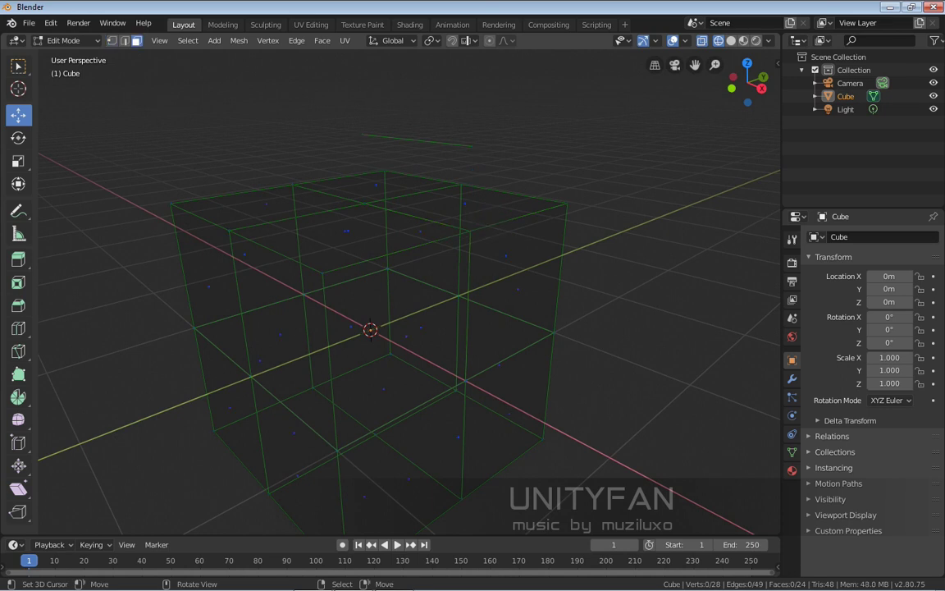
pyautogui.click(366, 302)
pyautogui.press('ctrl+KP_Add')
pyautogui.press('ctrl+KP_Add')
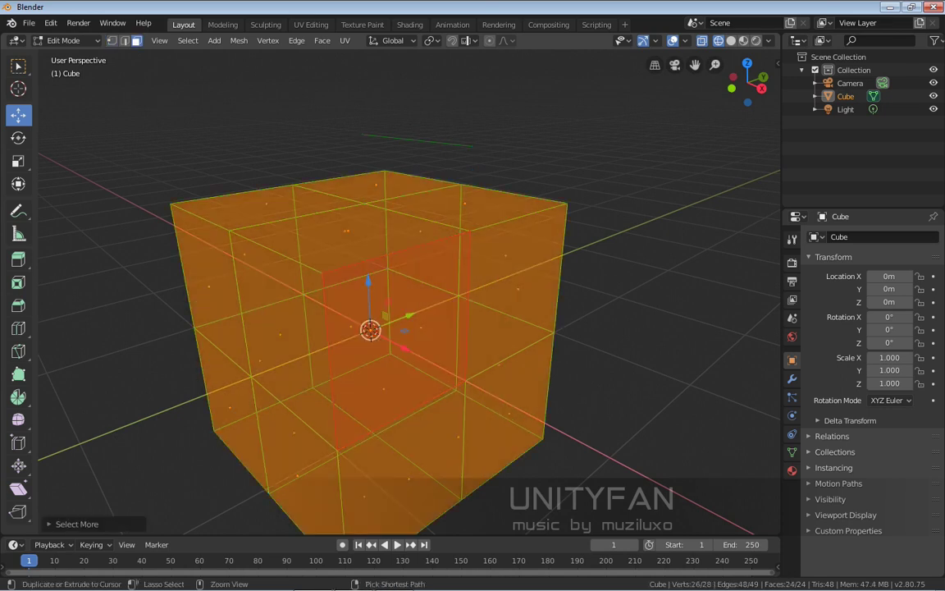
pyautogui.press('x')
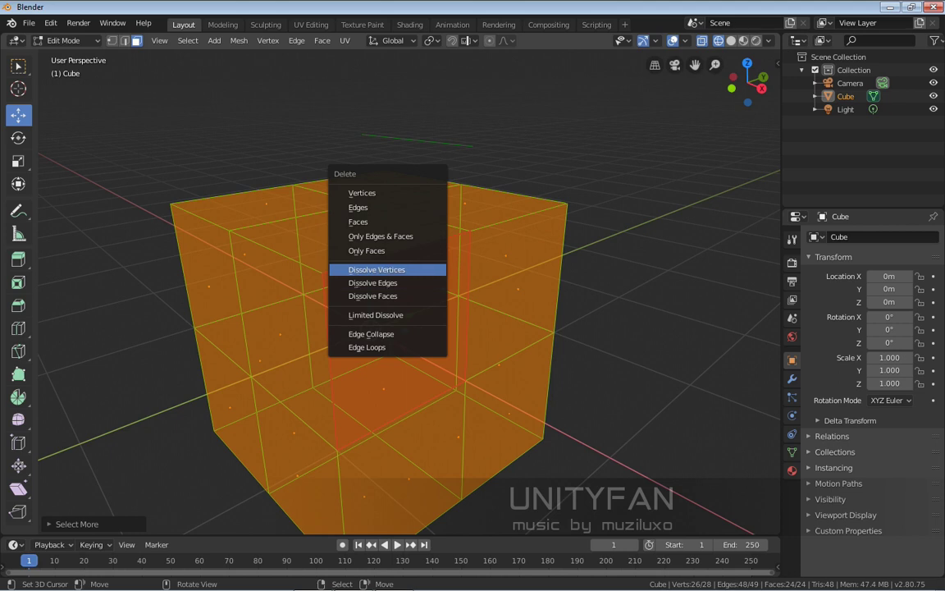
pyautogui.click(346, 201)
# - Return to Object Mode and add a Screw modifier to the remaining edge
pyautogui.moveTo(347, 200); pyautogui.dragTo(387, 343, button='middle')
pyautogui.press('Tab')
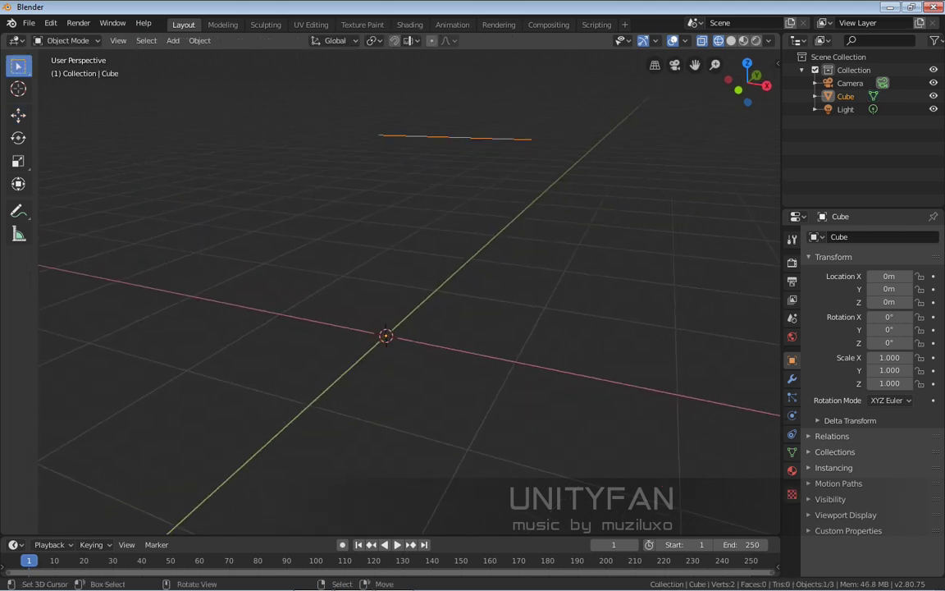
pyautogui.press('Tab')
pyautogui.press('Tab')
pyautogui.keyDown('shift'); pyautogui.moveTo(387, 343); pyautogui.dragTo(317, 364, button='middle'); pyautogui.keyUp('shift')
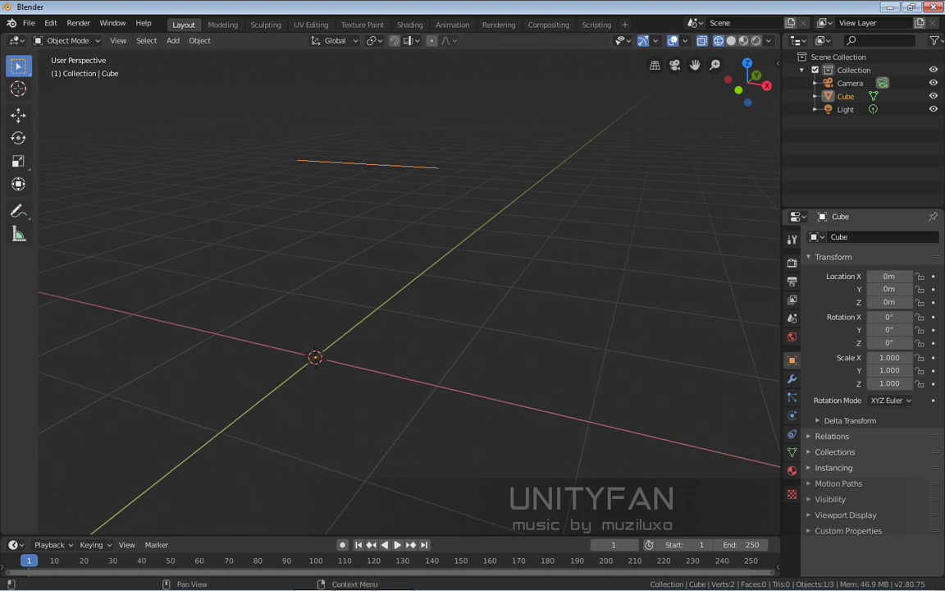
pyautogui.click(792, 379)
pyautogui.click(831, 237)
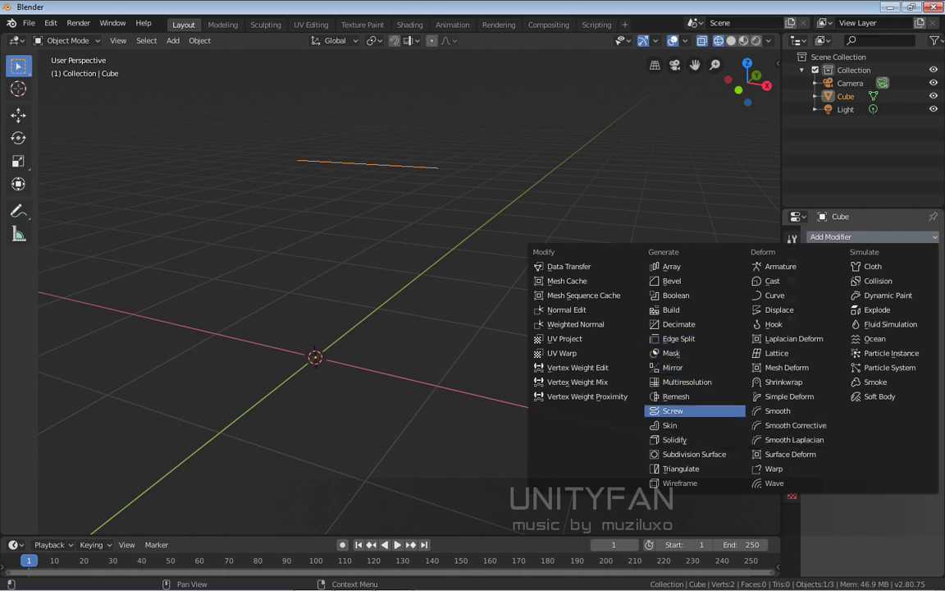
pyautogui.click(673, 410)
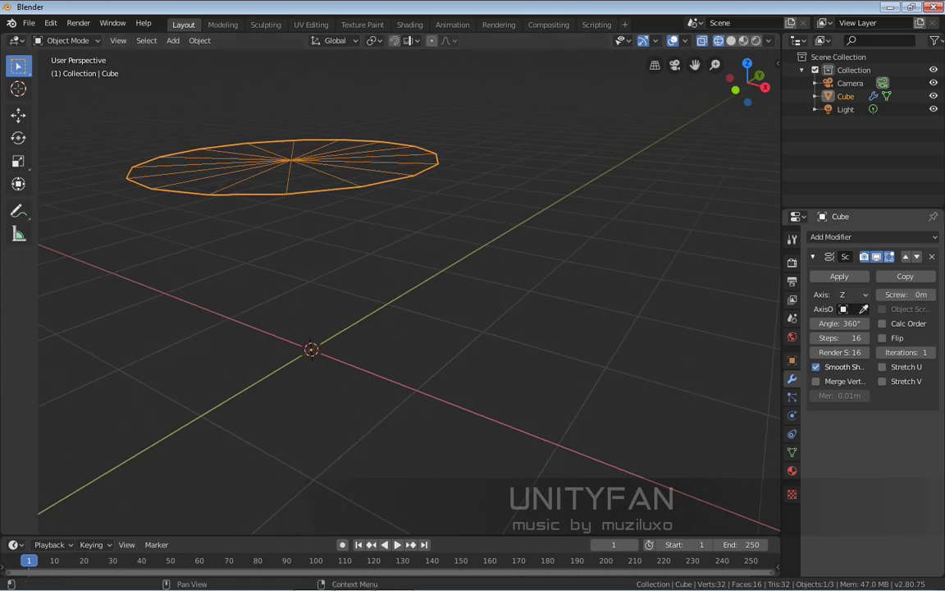
# - Set the Screw modifier's axis to X and display the resulting ring in Solid shading
pyautogui.click(854, 294)
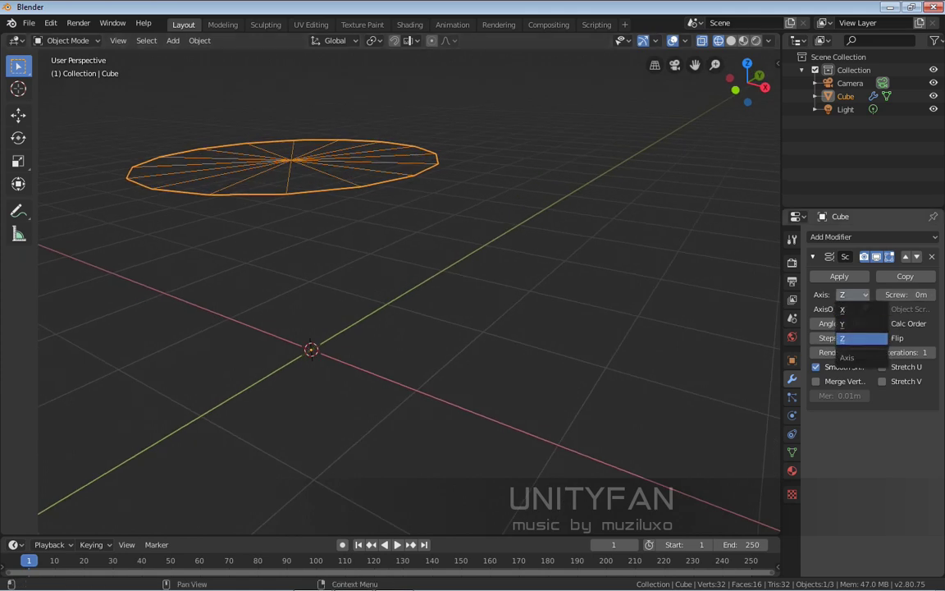
pyautogui.click(862, 324)
pyautogui.click(853, 294)
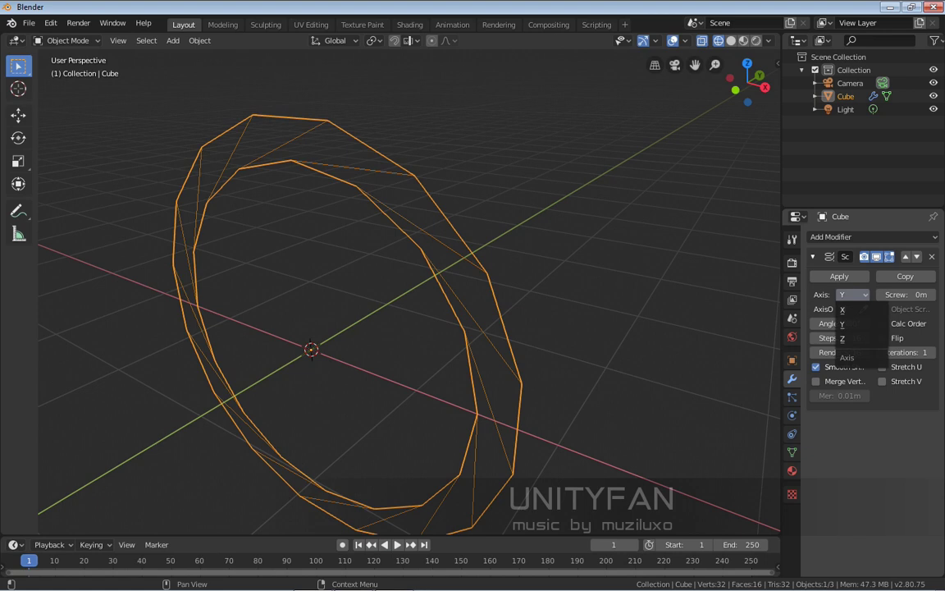
pyautogui.click(850, 307)
pyautogui.moveTo(575, 329)
pyautogui.mouseDown(button='middle')
pyautogui.moveTo(549, 302)
pyautogui.moveTo(568, 290)
pyautogui.mouseUp(button='middle')
pyautogui.click(731, 41)
pyautogui.moveTo(492, 312); pyautogui.dragTo(459, 365, button='middle')
pyautogui.moveTo(579, 328); pyautogui.dragTo(586, 352, button='middle')
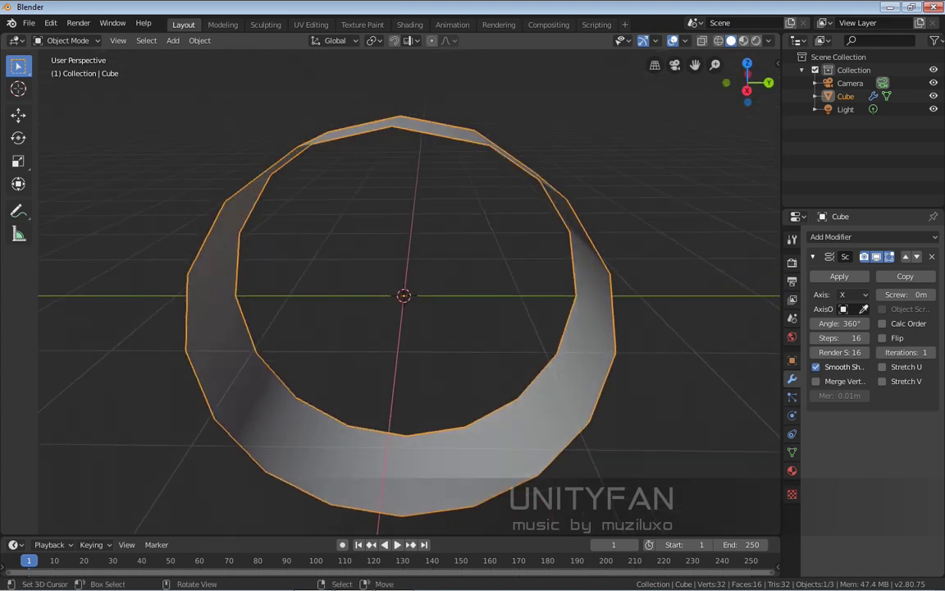
pyautogui.moveTo(492, 328); pyautogui.dragTo(550, 337, button='middle')
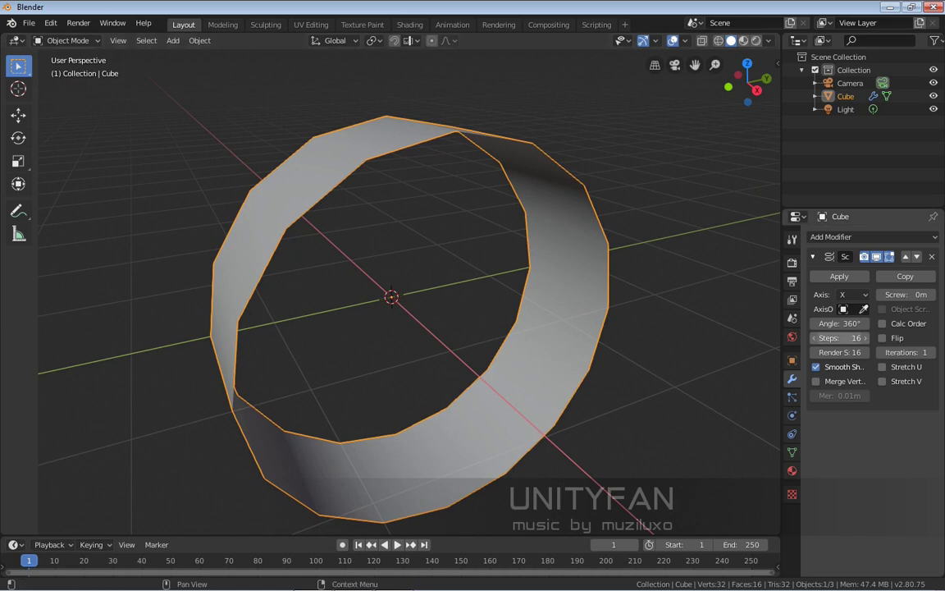
# - Set the Screw modifier's viewport steps to 120
pyautogui.click(839, 337)
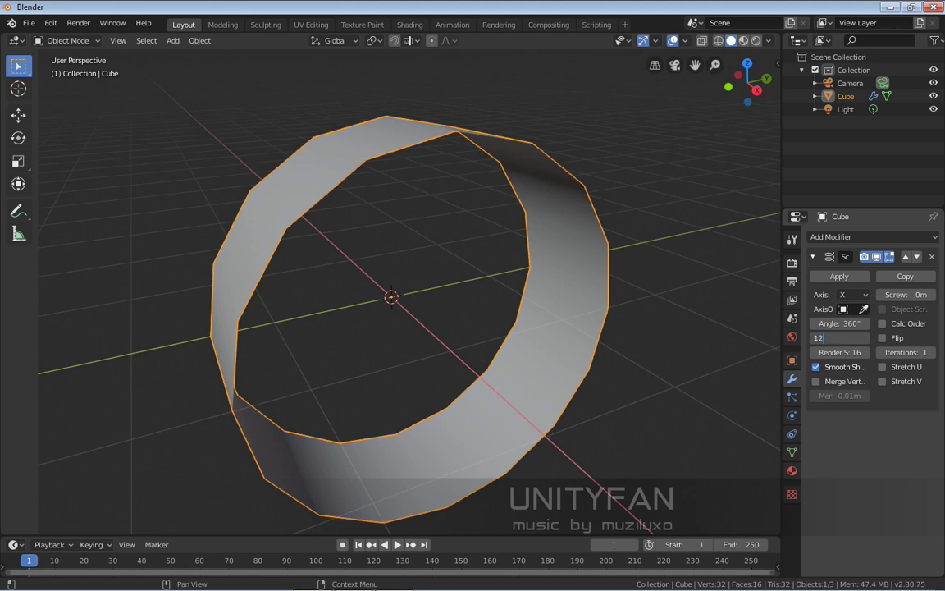
pyautogui.press('Return')
pyautogui.moveTo(391, 297); pyautogui.dragTo(514, 263, button='middle')
pyautogui.moveTo(459, 312); pyautogui.dragTo(525, 320, button='middle')
# - Enter Edit Mode with vertex selection and select the profile edge's vertex on the positive X side
pyautogui.press('Tab')
pyautogui.press('1')
pyautogui.rightClick(525, 146)
pyautogui.keyDown('shift'); pyautogui.moveTo(526, 145); pyautogui.dragTo(513, 220, button='middle'); pyautogui.keyUp('shift')
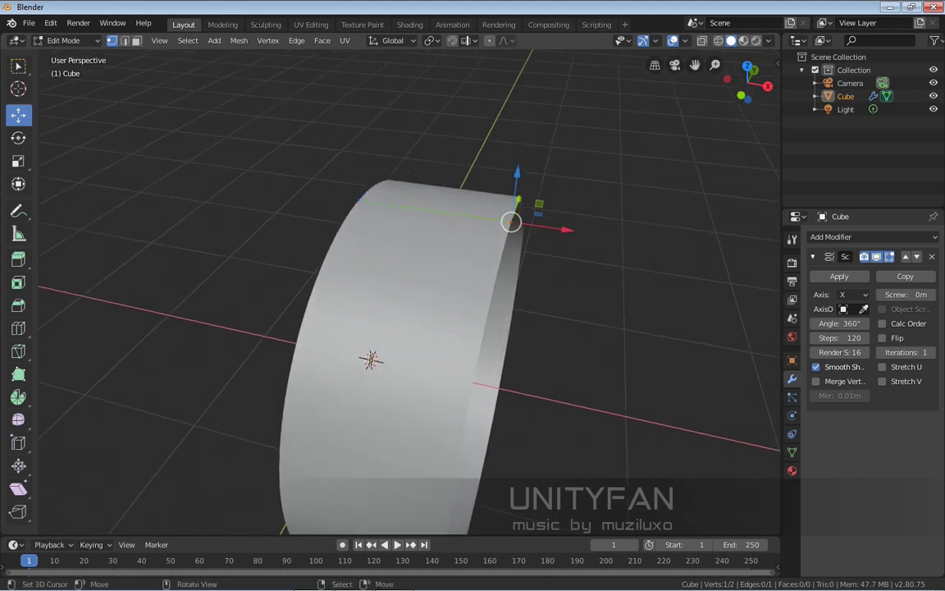
pyautogui.press('g')
pyautogui.click(467, 221)
pyautogui.hotkey('ctrl', 'z')
# - Move the selected vertex inward along the X axis to narrow the ring, and return to Object Mode
pyautogui.moveTo(558, 227); pyautogui.dragTo(512, 221)
pyautogui.moveTo(512, 221); pyautogui.dragTo(484, 225, button='middle')
pyautogui.press('Tab')
# - Add a Mirror modifier to the ring below the Screw modifier
pyautogui.click(871, 237)
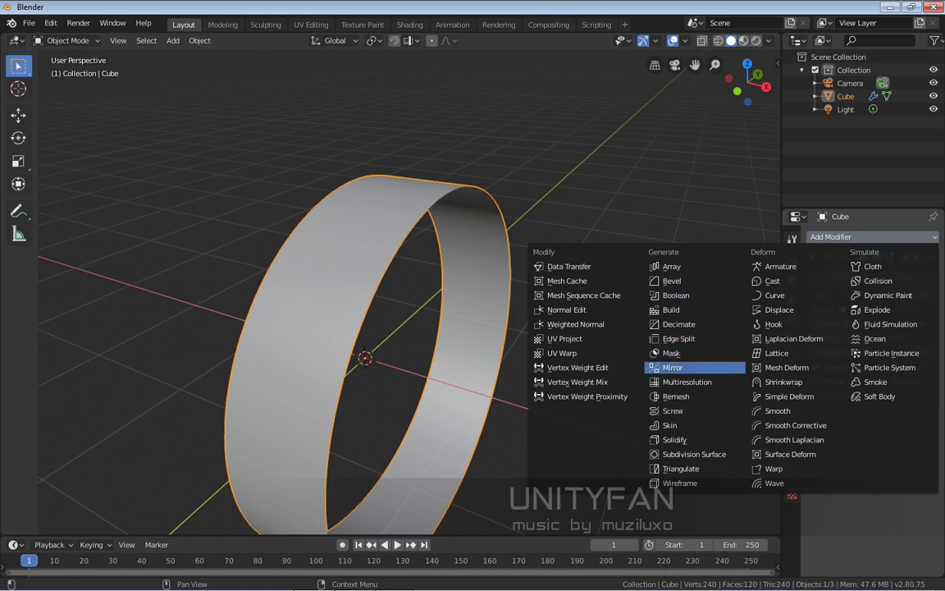
pyautogui.click(672, 367)
pyautogui.moveTo(443, 189); pyautogui.dragTo(465, 176, button='middle')
# - Edit the ring's profile in front view, moving the end vertex further inward along the X axis
pyautogui.press('Tab')
pyautogui.moveTo(516, 169); pyautogui.dragTo(500, 169)
pyautogui.click(447, 169)
pyautogui.press('KP_3')
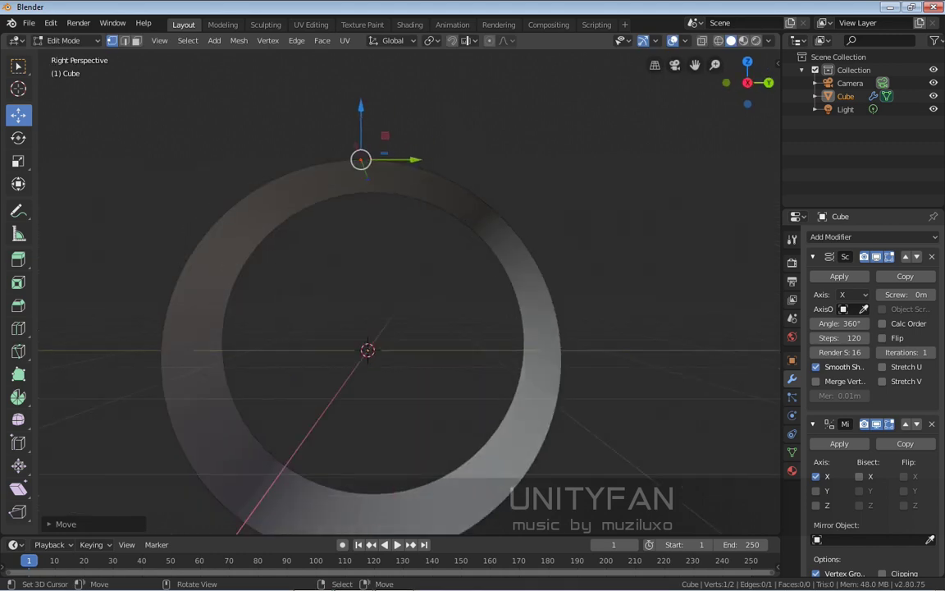
pyautogui.press('KP_1')
pyautogui.scroll(8, 423, 148)
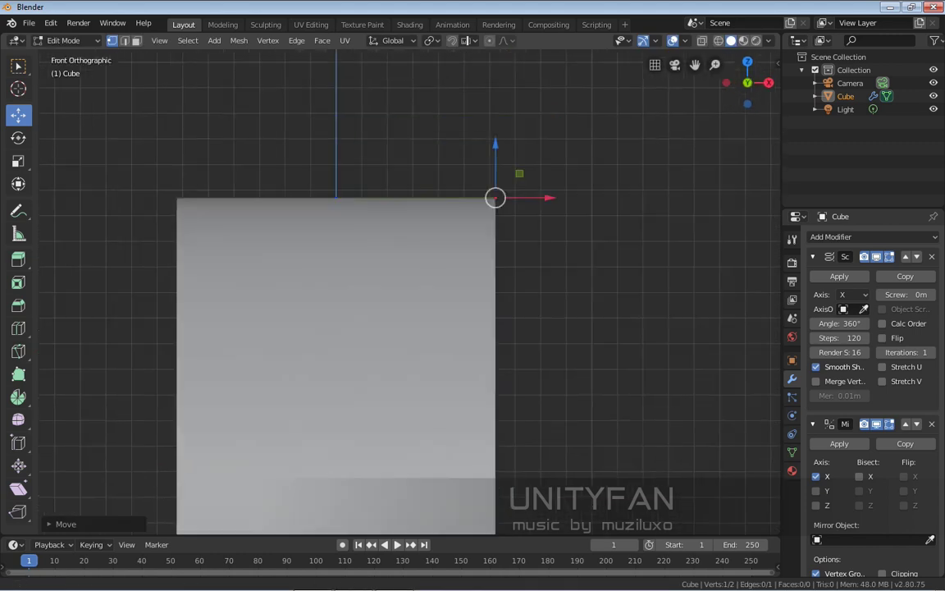
pyautogui.scroll(-3, 410, 291)
pyautogui.moveTo(548, 268); pyautogui.dragTo(511, 268)
pyautogui.moveTo(510, 268)
pyautogui.keyDown('shift'); pyautogui.mouseDown(button='middle')
pyautogui.moveTo(507, 223)
pyautogui.moveTo(472, 190)
pyautogui.mouseUp(button='middle'); pyautogui.keyUp('shift')
# - Switch to Wireframe shading and extrude the end vertex a short distance outward along the X axis
pyautogui.press('z')
pyautogui.click(399, 226)
pyautogui.scroll(2, 410, 291)
pyautogui.press('e')
pyautogui.press('x')
pyautogui.press('Return')
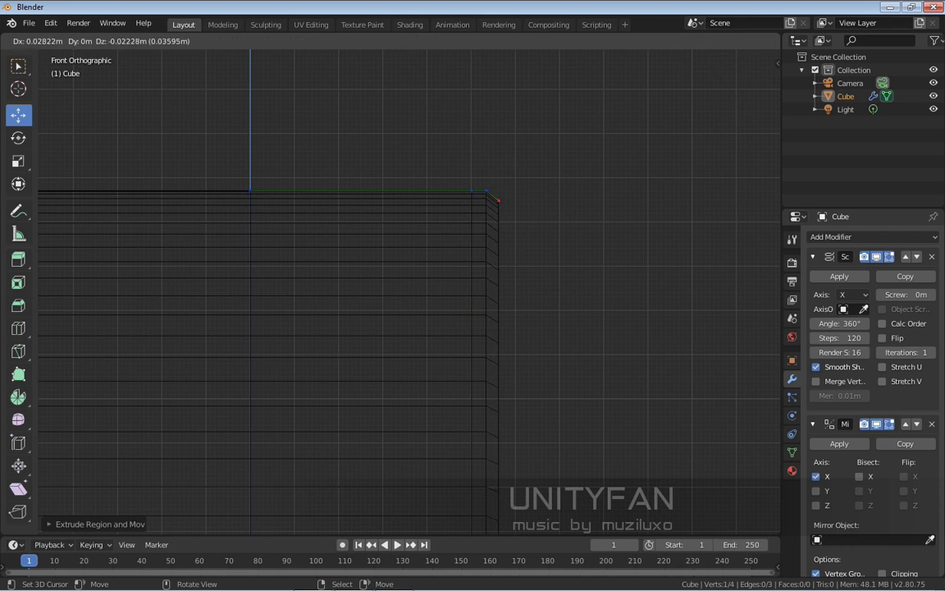
# - Extrude the profile's end vertex repeatedly in front view, tracing a rounded side that curves down and back inward
pyautogui.click(510, 230)
pyautogui.press('e')
pyautogui.click(514, 264)
pyautogui.press('e')
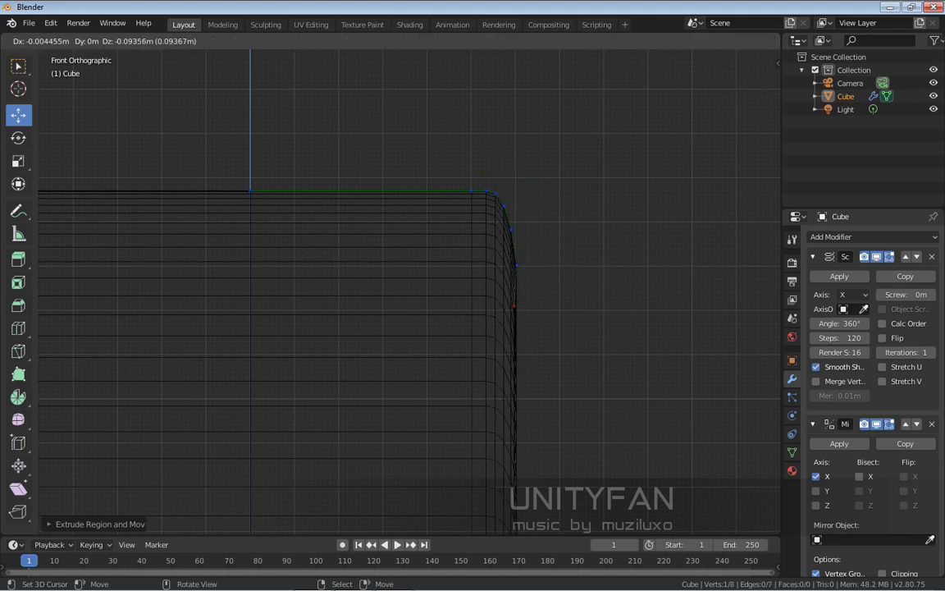
pyautogui.click(515, 306)
pyautogui.press('e')
pyautogui.click(505, 351)
pyautogui.press('e')
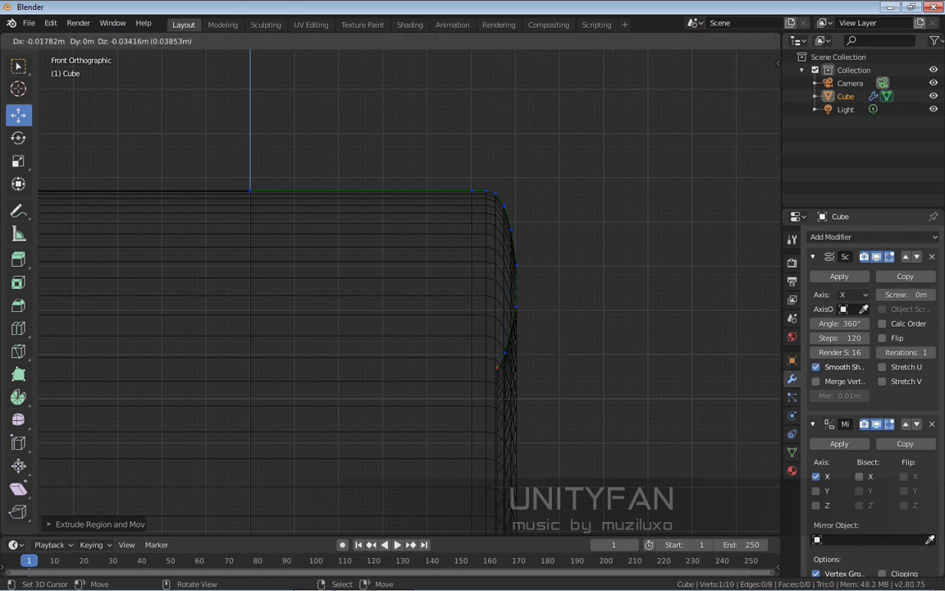
pyautogui.click(481, 392)
pyautogui.press('e')
pyautogui.click(471, 395)
# - Extrude the profile's lower end vertex inward along the X axis, set edge selection, and return to Object Mode
pyautogui.scroll(-1, 470, 395)
pyautogui.moveTo(471, 394); pyautogui.dragTo(410, 361, button='middle')
pyautogui.scroll(1, 489, 356)
pyautogui.press('KP_3')
pyautogui.press('KP_1')
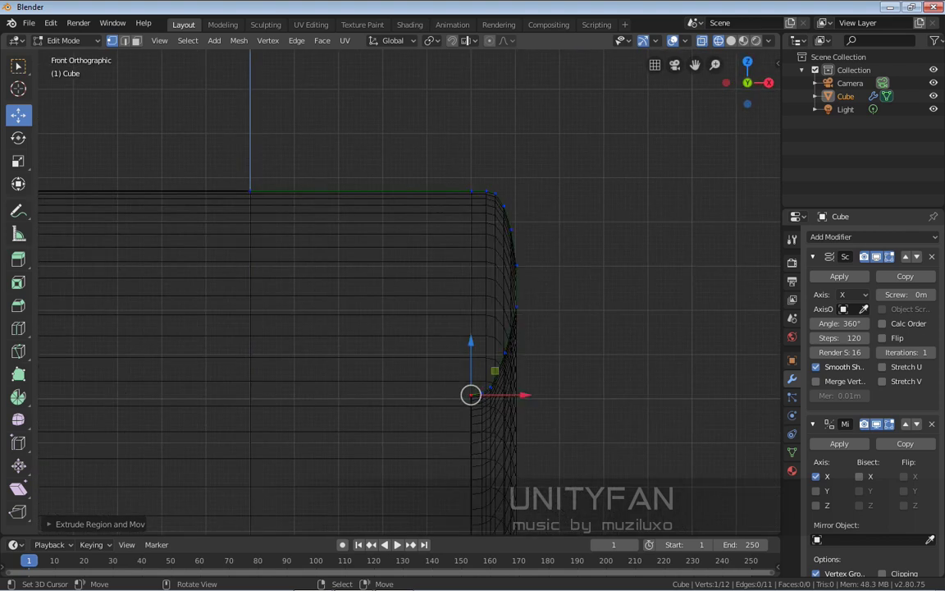
pyautogui.keyDown('shift'); pyautogui.moveTo(410, 361); pyautogui.dragTo(395, 325, button='middle'); pyautogui.keyUp('shift')
pyautogui.press('e')
pyautogui.press('x')
pyautogui.press('Return')
pyautogui.press('2')
pyautogui.press('Tab')
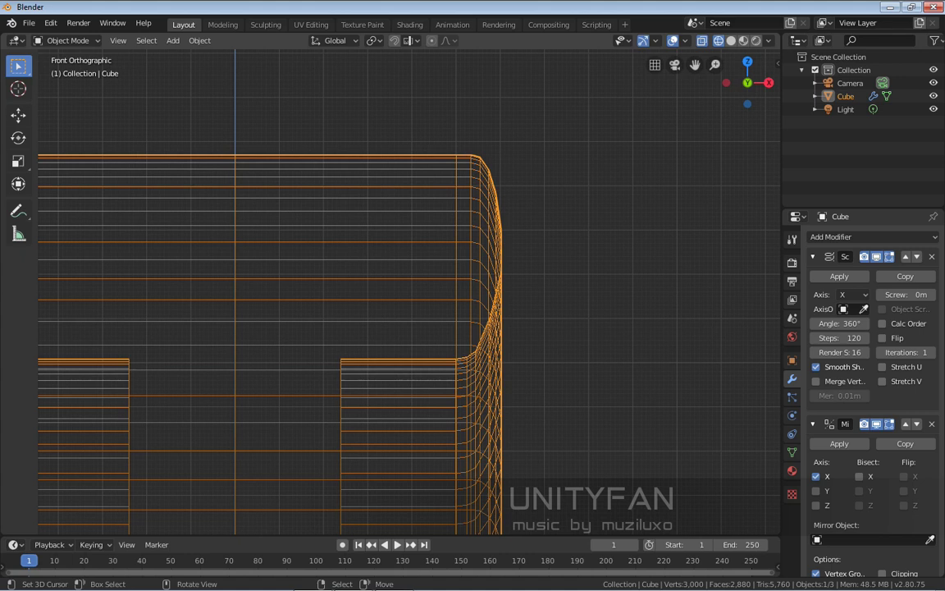
# - Delete the inner horizontal edge just extruded at the profile's lower end
pyautogui.press('Tab')
pyautogui.press('x')
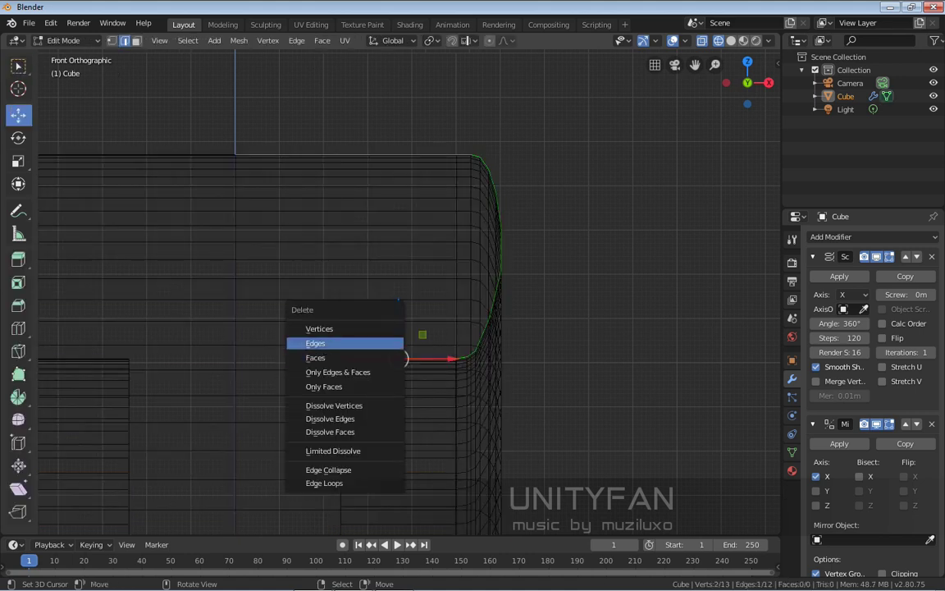
pyautogui.click(328, 342)
pyautogui.scroll(3, 410, 293)
pyautogui.keyDown('shift'); pyautogui.scroll(3, 409, 293); pyautogui.keyUp('shift')
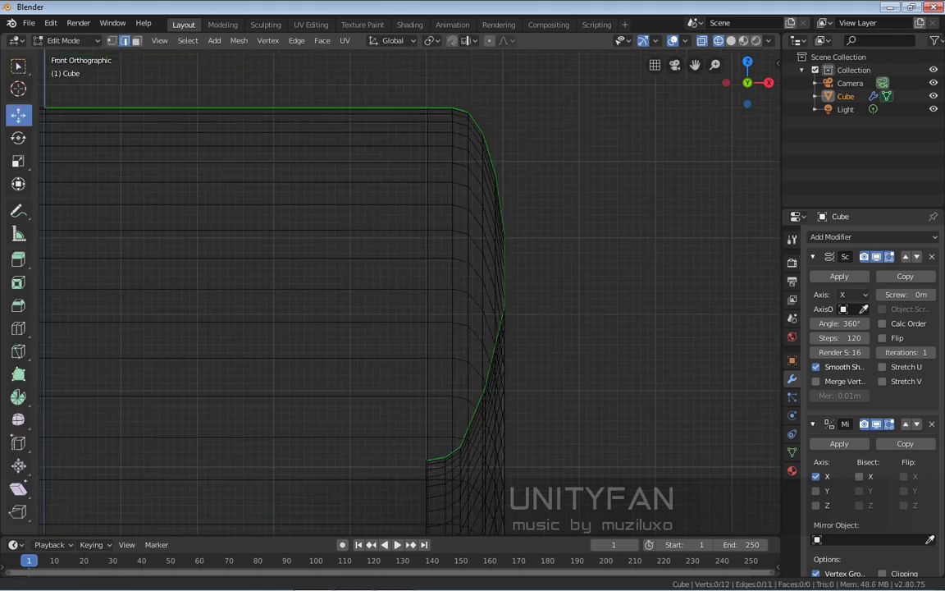
# - Set vertex selection and adjust the vertices on the profile's lower side curve, moving them slightly outward along the X axis
pyautogui.click(112, 41)
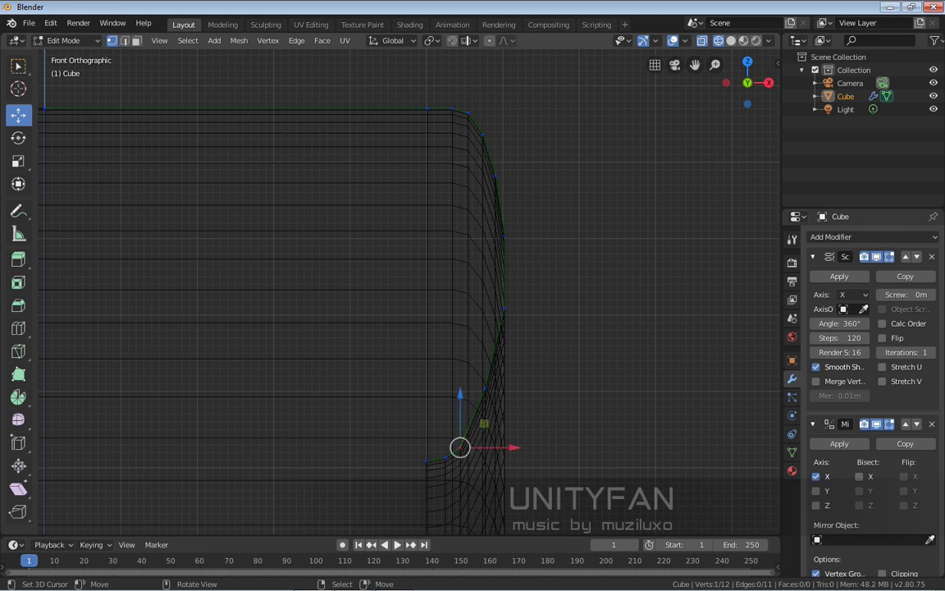
pyautogui.scroll(1, 478, 430)
pyautogui.scroll(-1, 478, 430)
pyautogui.keyDown('shift'); pyautogui.moveTo(479, 430); pyautogui.dragTo(483, 441, button='middle'); pyautogui.keyUp('shift')
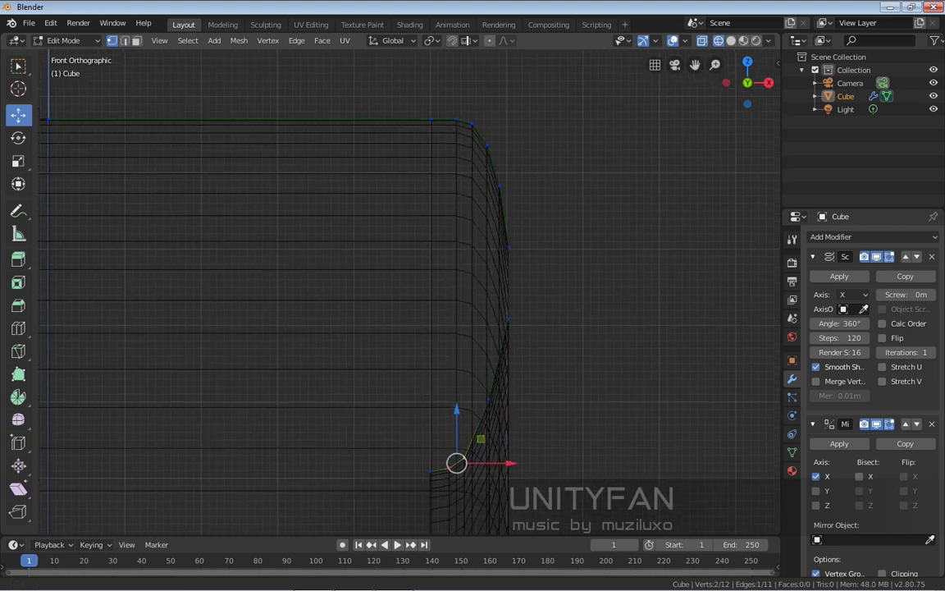
pyautogui.moveTo(509, 230); pyautogui.dragTo(508, 235)
pyautogui.rightClick(509, 322)
pyautogui.rightClick(489, 399)
pyautogui.moveTo(538, 399); pyautogui.dragTo(544, 399)
pyautogui.keyDown('shift'); pyautogui.moveTo(543, 399); pyautogui.dragTo(552, 370, button='middle'); pyautogui.keyUp('shift')
pyautogui.rightClick(474, 429)
pyautogui.moveTo(510, 436); pyautogui.dragTo(518, 436)
pyautogui.scroll(-3, 518, 436)
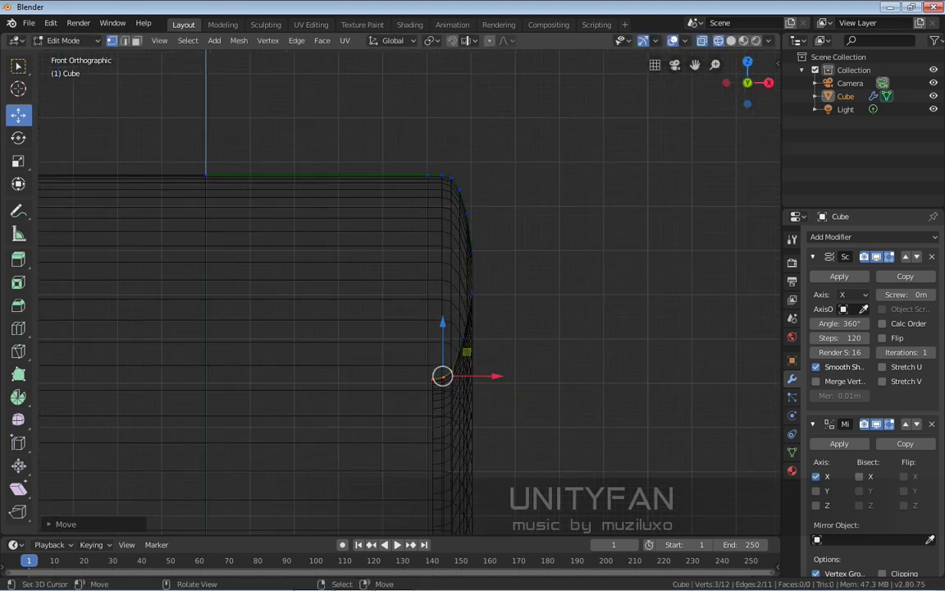
# - Show the ring in perspective with Solid shading and select the profile edge on its upper outer curve
pyautogui.press('KP_5')
pyautogui.scroll(-5, 537, 361)
pyautogui.moveTo(537, 361)
pyautogui.mouseDown(button='middle')
pyautogui.moveTo(471, 379)
pyautogui.moveTo(595, 357)
pyautogui.moveTo(555, 358)
pyautogui.mouseUp(button='middle')
pyautogui.press('z')
pyautogui.click(563, 379)
pyautogui.scroll(4, 596, 357)
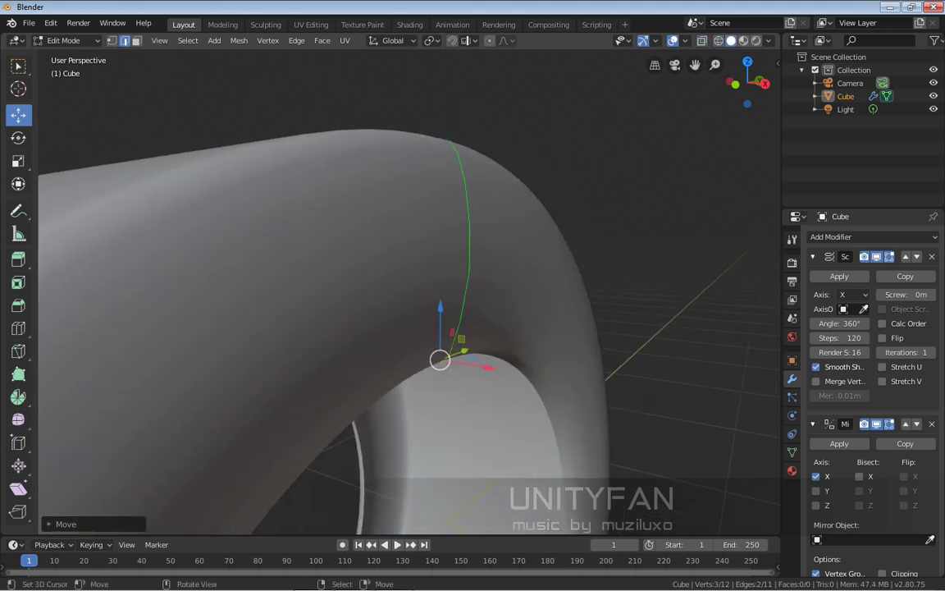
pyautogui.rightClick(461, 166)
pyautogui.moveTo(461, 167); pyautogui.dragTo(462, 178, button='middle')
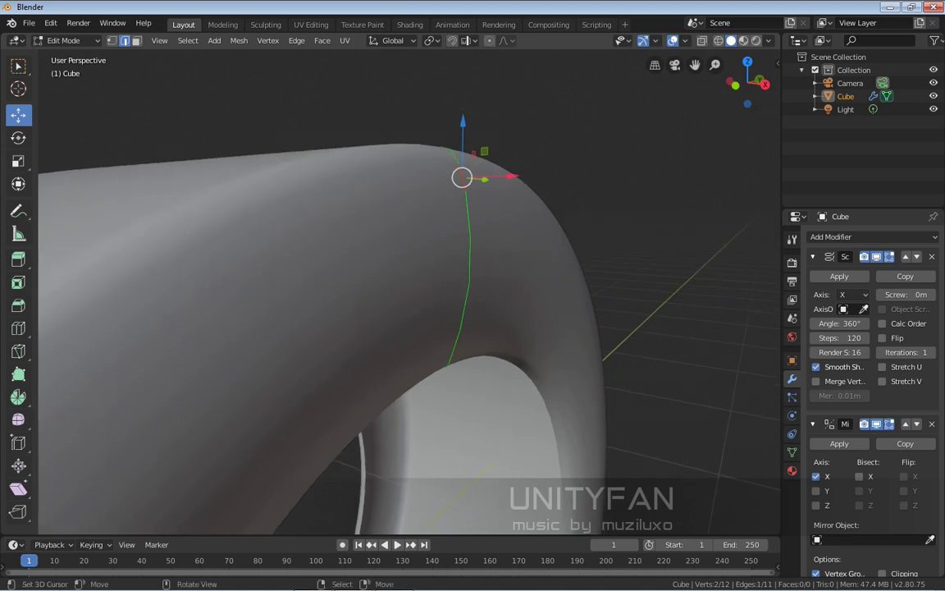
# - Examine the ring's rounded side and the selected edge from the front and in perspective
pyautogui.press('KP_3')
pyautogui.press('KP_1')
pyautogui.press('KP_5')
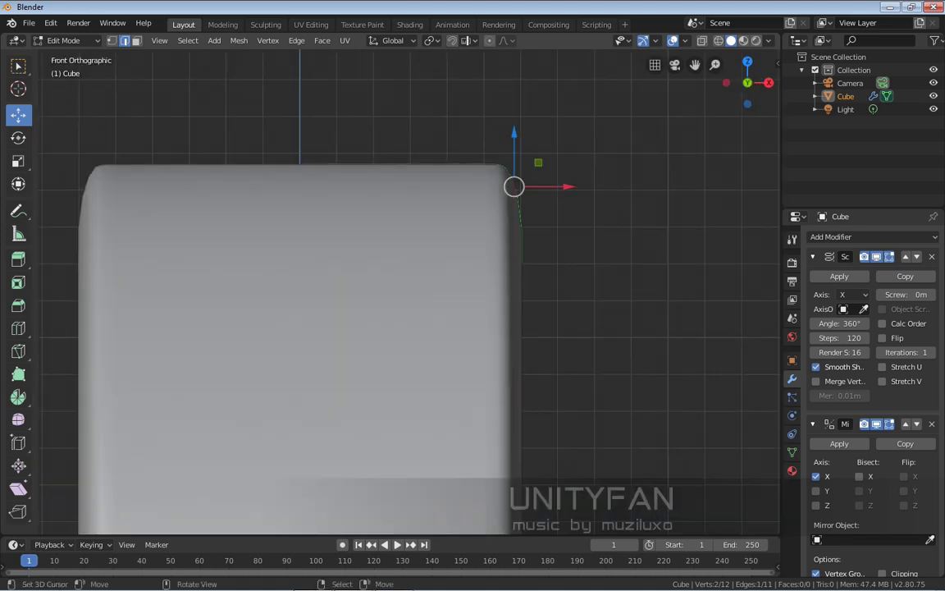
pyautogui.keyDown('shift'); pyautogui.moveTo(514, 262); pyautogui.dragTo(238, 301, button='middle'); pyautogui.keyUp('shift')
pyautogui.scroll(2, 410, 291)
pyautogui.press('KP_5')
pyautogui.scroll(-5, 409, 291)
pyautogui.scroll(-3, 336, 310)
pyautogui.keyDown('shift'); pyautogui.moveTo(345, 275); pyautogui.dragTo(427, 325, button='middle'); pyautogui.keyUp('shift')
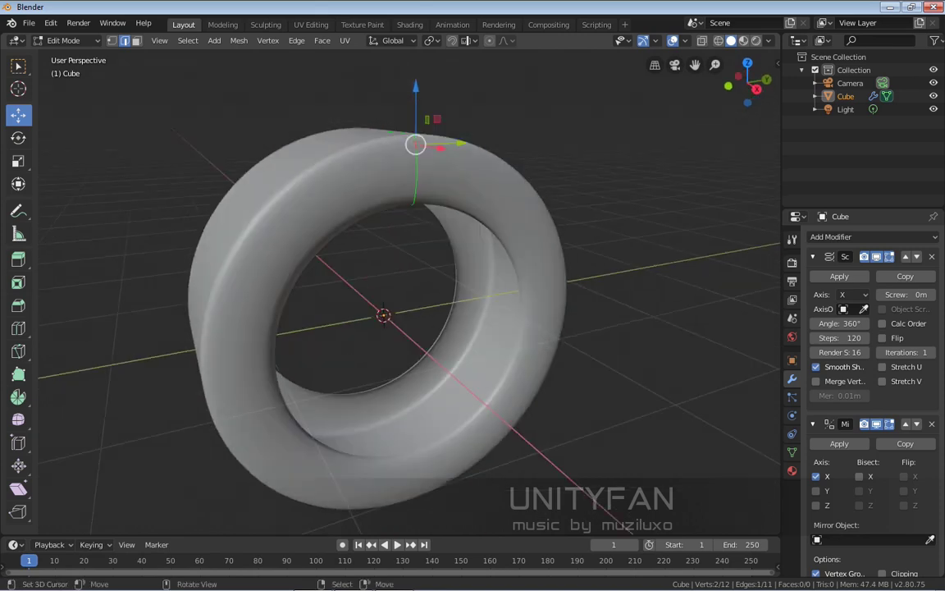
pyautogui.scroll(2, 410, 291)
pyautogui.keyDown('shift'); pyautogui.moveTo(418, 283); pyautogui.dragTo(431, 365, button='middle'); pyautogui.keyUp('shift')
pyautogui.scroll(3, 409, 291)
pyautogui.keyDown('shift'); pyautogui.moveTo(435, 246); pyautogui.dragTo(413, 385, button='middle'); pyautogui.keyUp('shift')
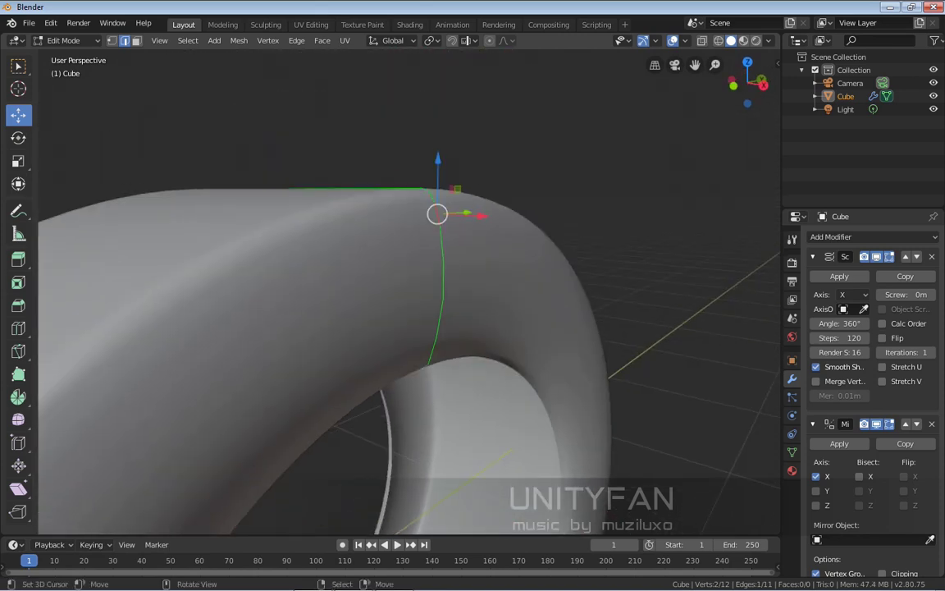
# - Duplicate the selected side edge in front view with Wireframe shading and place the copy just outside the profile
pyautogui.press('KP_1')
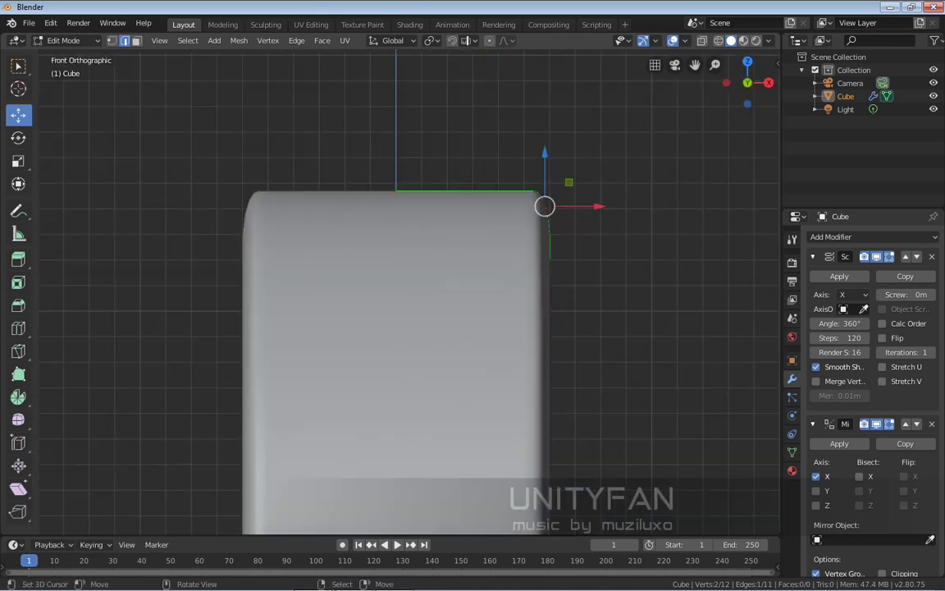
pyautogui.scroll(4, 409, 291)
pyautogui.keyDown('shift'); pyautogui.moveTo(673, 135); pyautogui.dragTo(460, 203, button='middle'); pyautogui.keyUp('shift')
pyautogui.scroll(3, 409, 291)
pyautogui.keyDown('shift'); pyautogui.moveTo(526, 122); pyautogui.dragTo(408, 217, button='middle'); pyautogui.keyUp('shift')
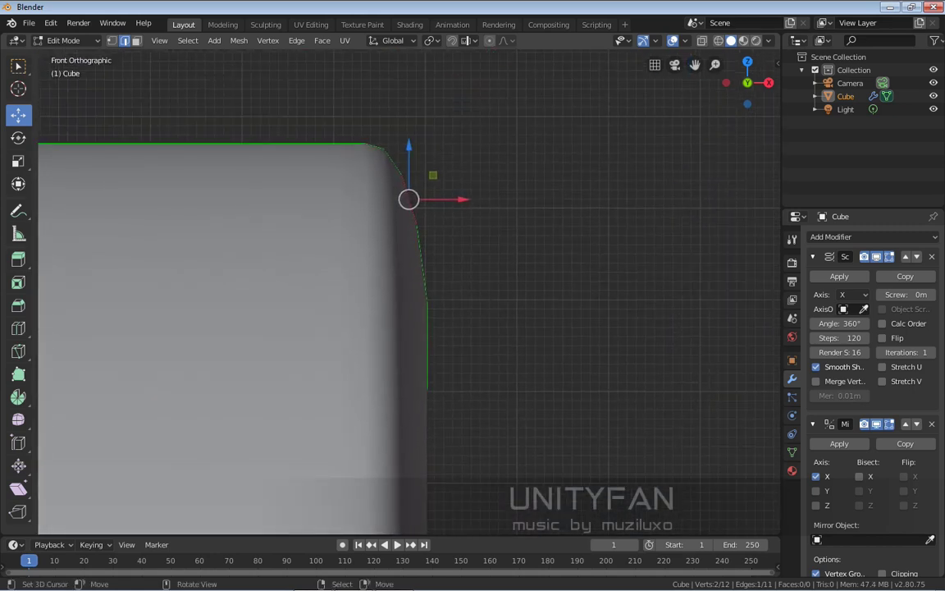
pyautogui.press('z')
pyautogui.click(304, 217)
pyautogui.scroll(2, 409, 292)
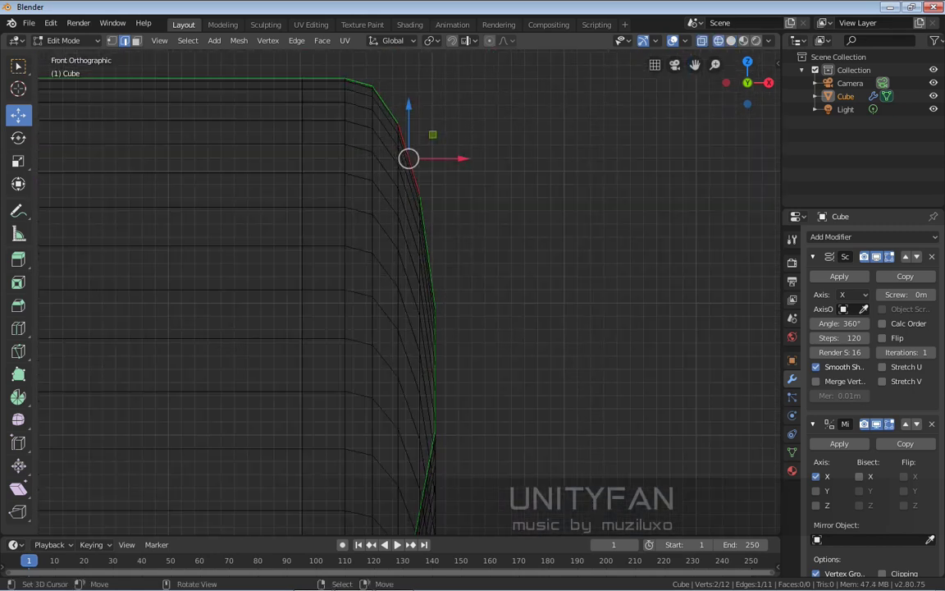
pyautogui.scroll(-2, 409, 291)
pyautogui.keyDown('shift'); pyautogui.moveTo(409, 292); pyautogui.dragTo(365, 281, button='middle'); pyautogui.keyUp('shift')
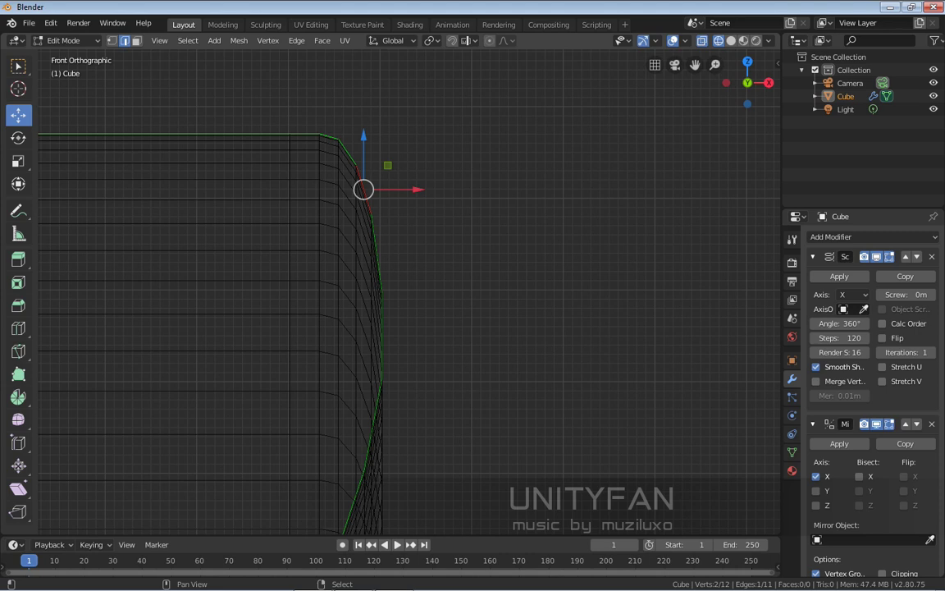
pyautogui.hotkey('shift', 'd')
pyautogui.press('Return')
# - Return to perspective view with Solid shading and examine the duplicated edge beside the ring
pyautogui.scroll(3, 409, 291)
pyautogui.keyDown('shift'); pyautogui.moveTo(410, 291); pyautogui.dragTo(437, 347, button='middle'); pyautogui.keyUp('shift')
pyautogui.press('KP_5')
pyautogui.scroll(-4, 451, 262)
pyautogui.moveTo(466, 245)
pyautogui.mouseDown(button='middle')
pyautogui.moveTo(436, 264)
pyautogui.moveTo(495, 209)
pyautogui.mouseUp(button='middle')
pyautogui.press('z')
pyautogui.click(530, 264)
pyautogui.moveTo(495, 246)
pyautogui.mouseDown(button='middle')
pyautogui.moveTo(328, 275)
pyautogui.moveTo(221, 283)
pyautogui.moveTo(168, 275)
pyautogui.moveTo(258, 291)
pyautogui.moveTo(480, 279)
pyautogui.mouseUp(button='middle')
pyautogui.scroll(3, 388, 291)
pyautogui.moveTo(763, 234); pyautogui.dragTo(734, 255, button='middle')
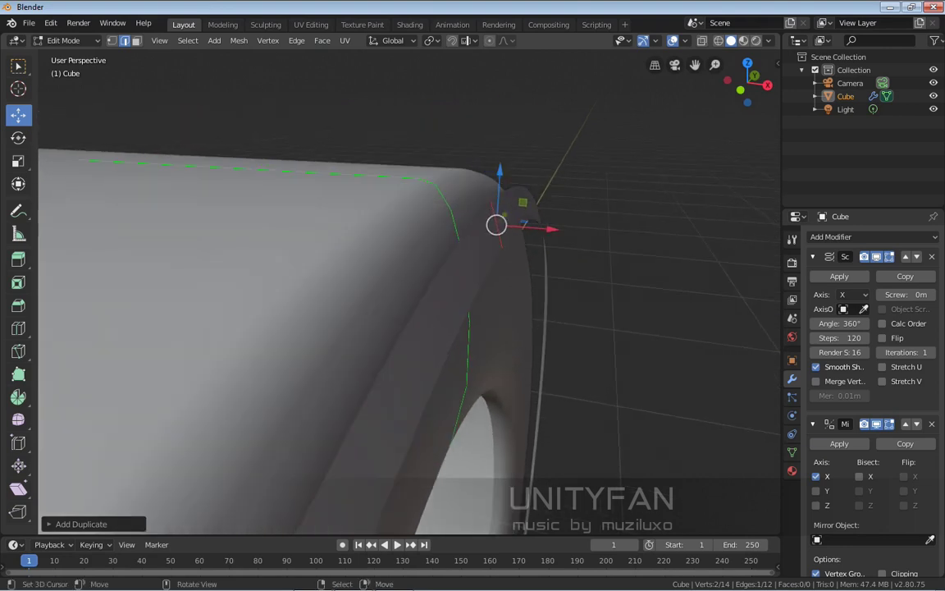
# - Extrude the duplicated edge's upper vertex inward along the X axis and raise its lower vertex to shorten the strip
pyautogui.rightClick(491, 201)
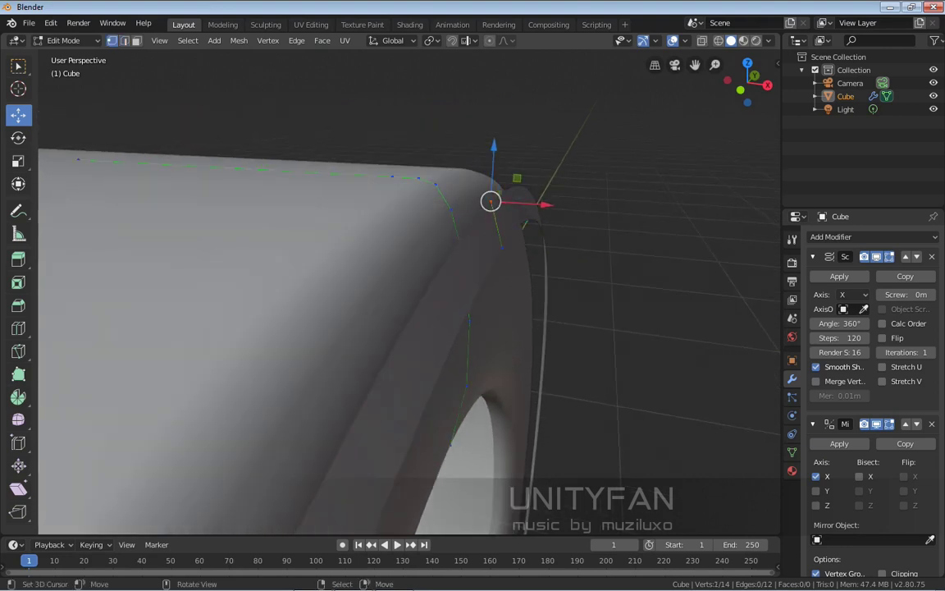
pyautogui.press('e')
pyautogui.press('x')
pyautogui.click(475, 200)
pyautogui.rightClick(502, 247)
pyautogui.moveTo(506, 197); pyautogui.dragTo(506, 167)
# - Extrude the strip's lower vertex inward toward the ring and lower the new end vertex slightly
pyautogui.scroll(4, 506, 168)
pyautogui.keyDown('shift'); pyautogui.moveTo(506, 169); pyautogui.dragTo(438, 261, button='middle'); pyautogui.keyUp('shift')
pyautogui.moveTo(640, 196); pyautogui.dragTo(571, 193)
pyautogui.press('e')
pyautogui.rightClick(564, 205)
pyautogui.moveTo(572, 193); pyautogui.dragTo(457, 160, button='middle')
pyautogui.keyDown('shift'); pyautogui.moveTo(457, 160); pyautogui.dragTo(546, 308, button='middle'); pyautogui.keyUp('shift')
pyautogui.scroll(2, 459, 246)
pyautogui.moveTo(443, 192); pyautogui.dragTo(443, 199)
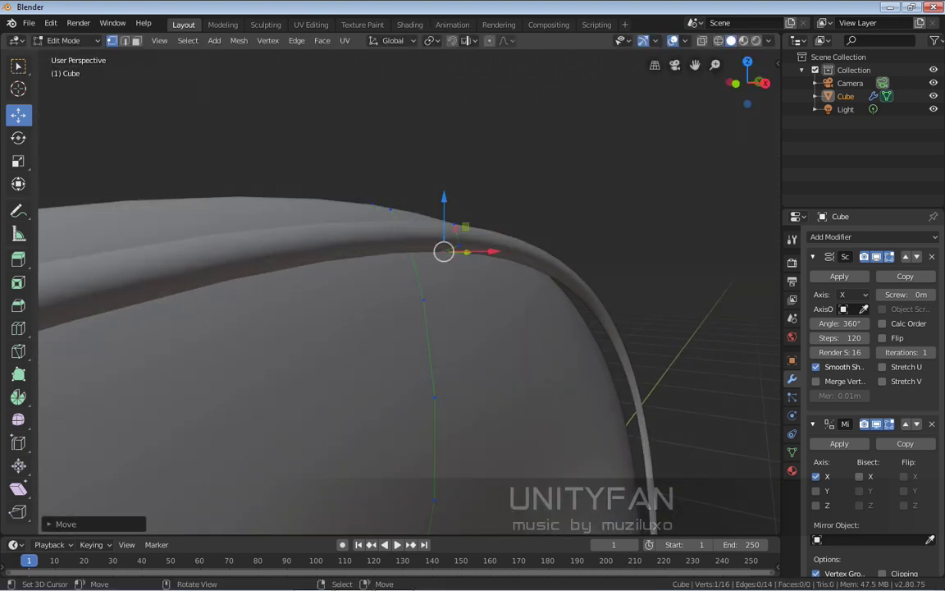
# - Select two of the strip's vertices and raise them slightly along the Z axis
pyautogui.scroll(2, 488, 217)
pyautogui.rightClick(488, 217)
pyautogui.keyDown('shift'); pyautogui.rightClick(465, 228); pyautogui.keyUp('shift')
pyautogui.moveTo(476, 170); pyautogui.dragTo(476, 164)
pyautogui.scroll(-4, 477, 167)
pyautogui.moveTo(477, 168); pyautogui.dragTo(484, 197, button='middle')
# - Expand the selection to the strip's four vertices and move them in front view against the ring's upper side
pyautogui.press('ctrl+KP_Add')
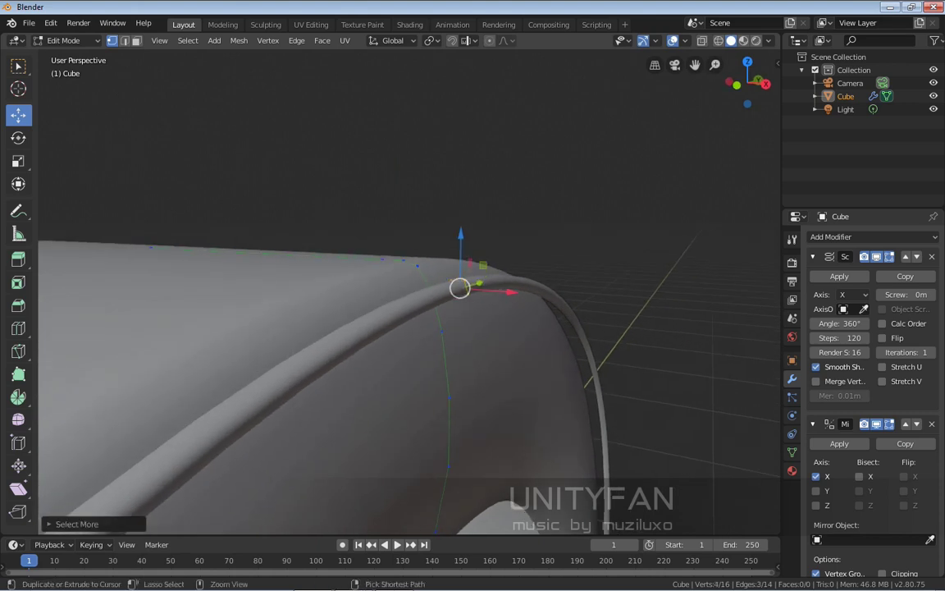
pyautogui.moveTo(473, 291); pyautogui.dragTo(567, 295, button='middle')
pyautogui.press('KP_1')
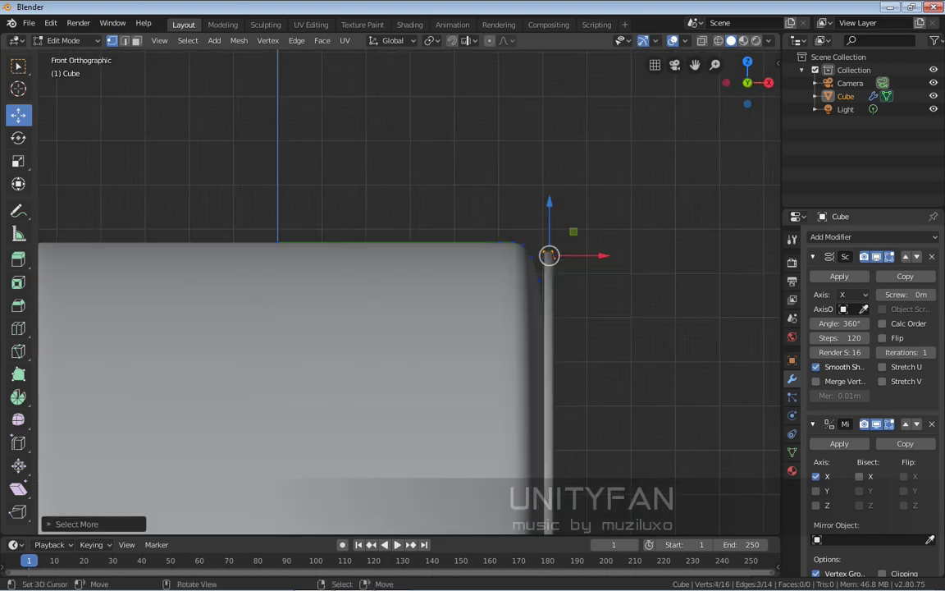
pyautogui.scroll(3, 410, 291)
pyautogui.keyDown('shift'); pyautogui.moveTo(649, 228); pyautogui.dragTo(537, 173, button='middle'); pyautogui.keyUp('shift')
pyautogui.press('g')
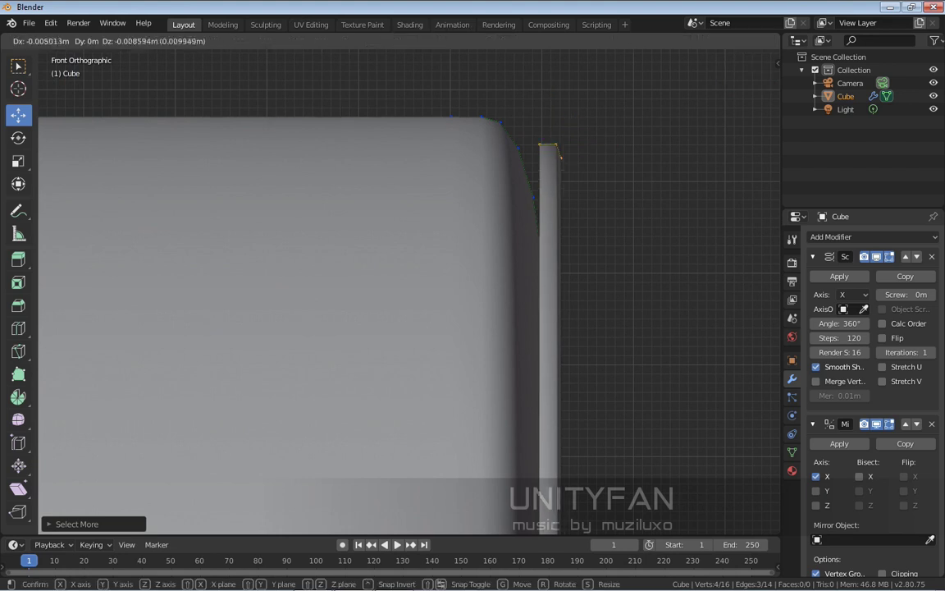
pyautogui.press('Return')
# - Switch to Wireframe shading and move the strip's two lower vertices slightly inward along the X axis
pyautogui.press('z')
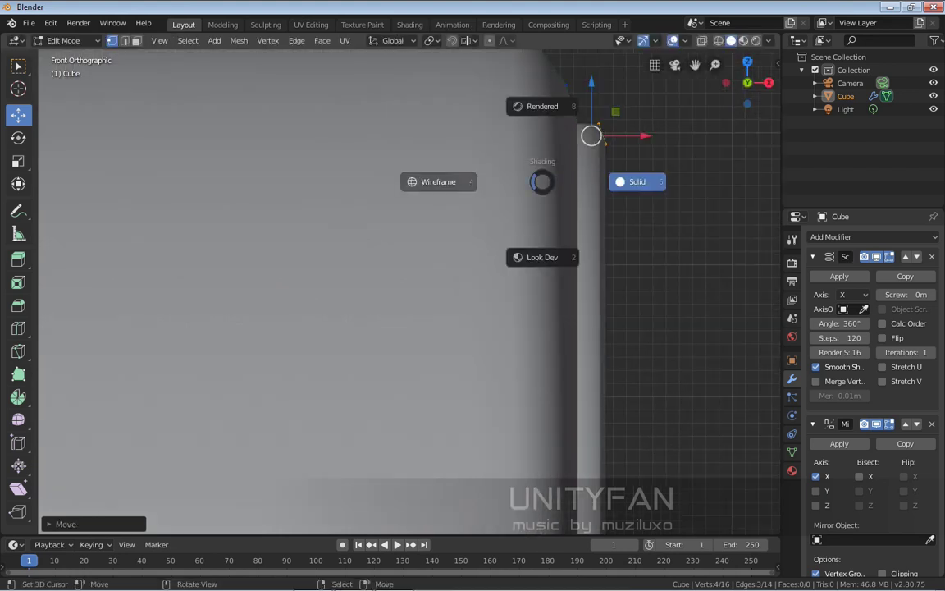
pyautogui.click(443, 181)
pyautogui.scroll(1, 409, 291)
pyautogui.rightClick(541, 155)
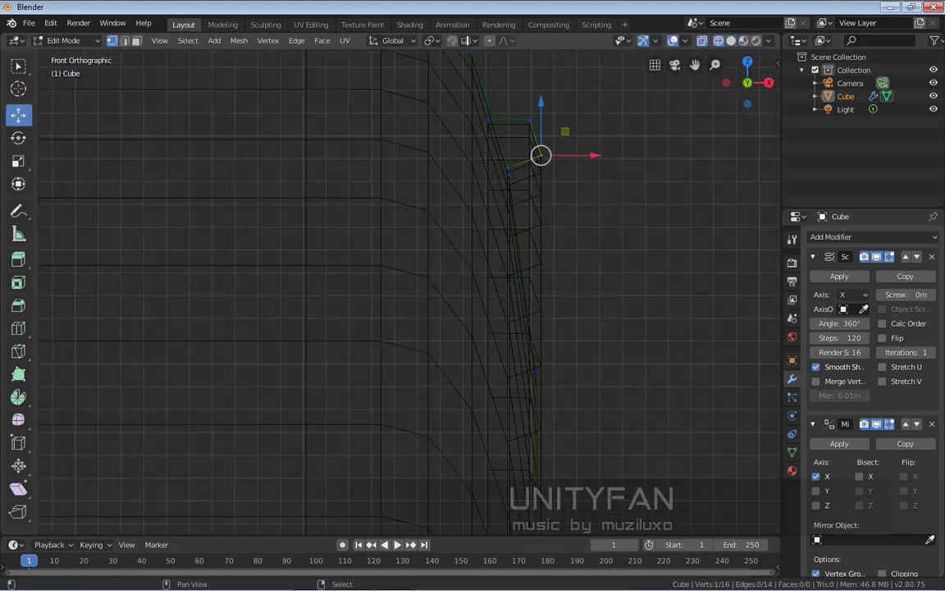
pyautogui.moveTo(524, 162); pyautogui.dragTo(518, 163)
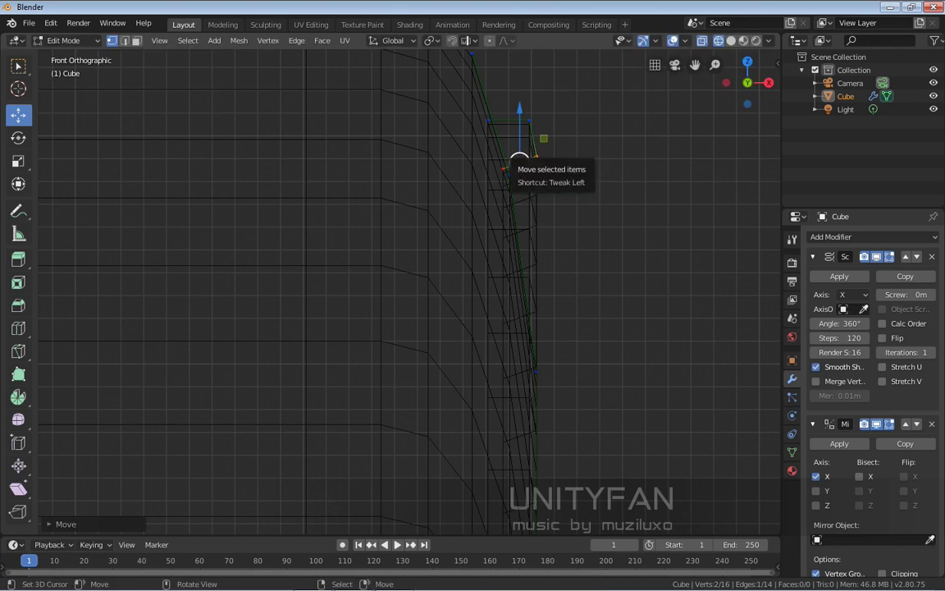
pyautogui.keyDown('shift'); pyautogui.moveTo(520, 162); pyautogui.dragTo(454, 238, button='middle'); pyautogui.keyUp('shift')
pyautogui.scroll(2, 454, 239)
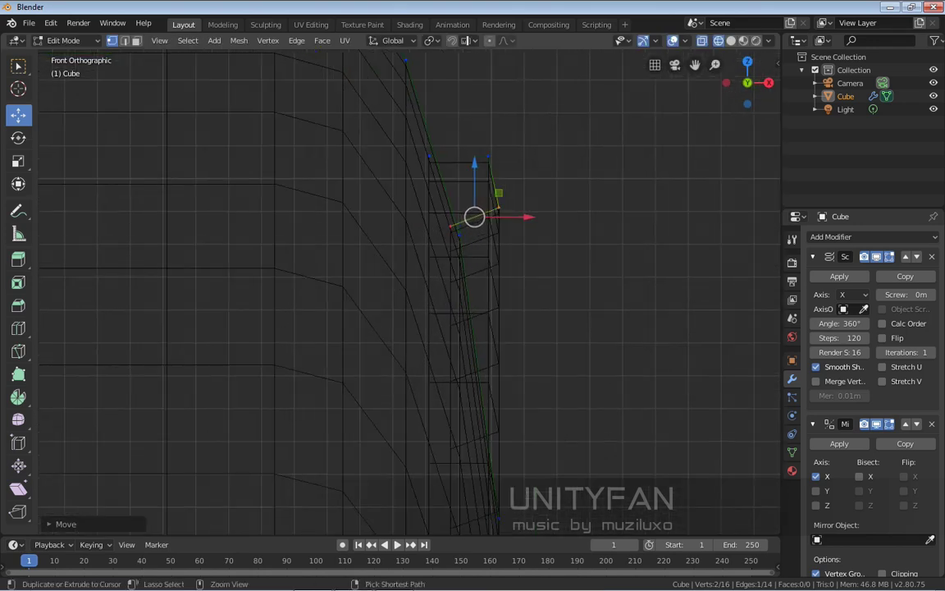
# - Duplicate the four-vertex strip profile and place the copy about 0.33 m lower on the ring's side
pyautogui.scroll(-11, 410, 291)
pyautogui.keyDown('shift'); pyautogui.moveTo(454, 239); pyautogui.dragTo(457, 165, button='middle'); pyautogui.keyUp('shift')
pyautogui.scroll(2, 410, 291)
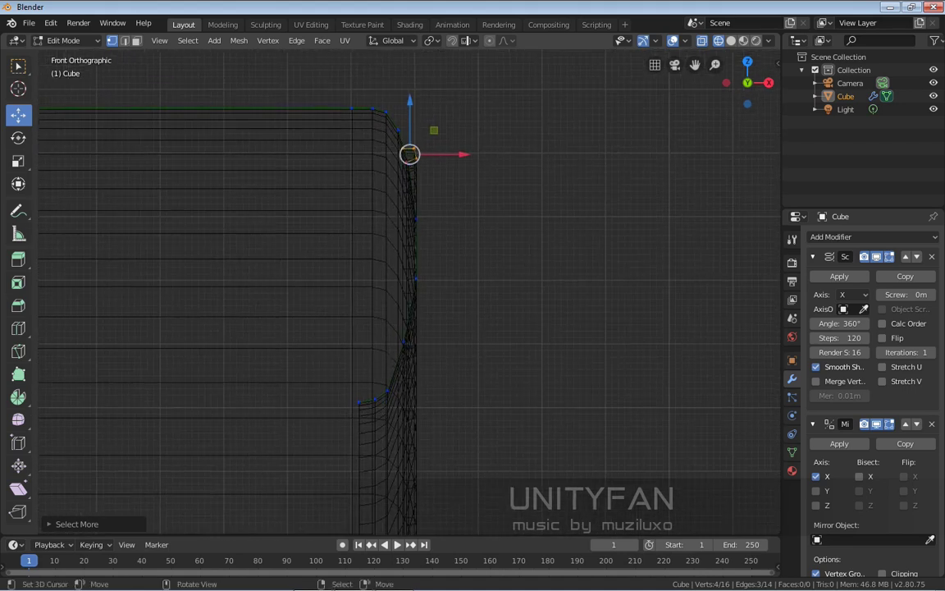
pyautogui.hotkey('shift', 'd')
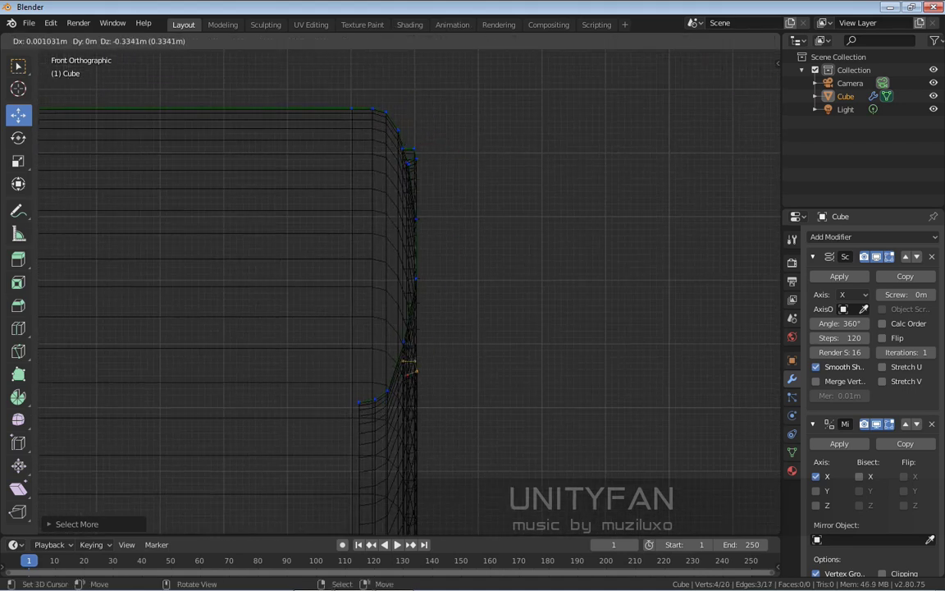
pyautogui.press('Return')
pyautogui.scroll(2, 410, 291)
pyautogui.keyDown('shift'); pyautogui.moveTo(395, 398); pyautogui.dragTo(365, 288, button='middle'); pyautogui.keyUp('shift')
pyautogui.scroll(1, 409, 291)
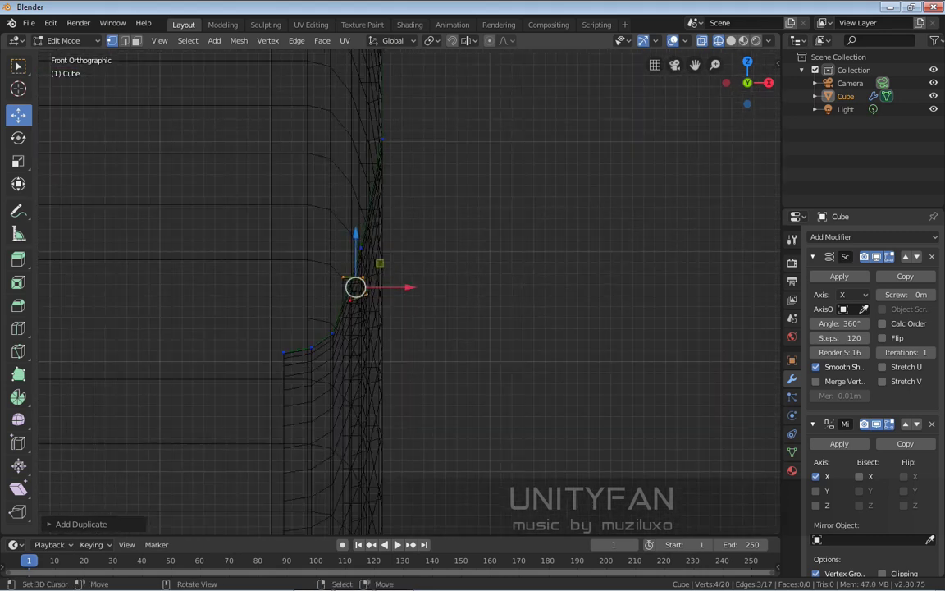
# - Rotate the duplicated strip profile to follow the lower side curve and move it slightly inward and down
pyautogui.press('r')
pyautogui.click(439, 282)
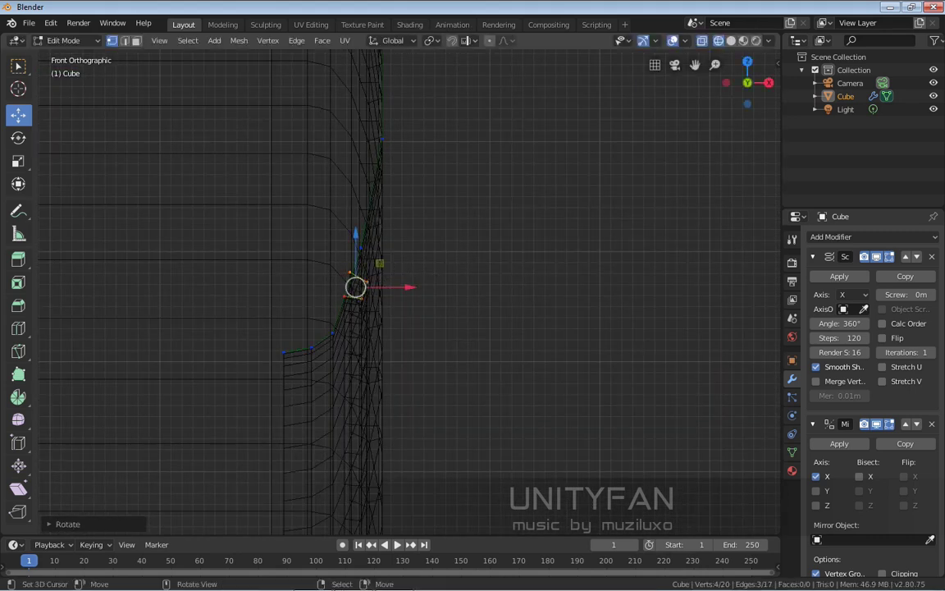
pyautogui.press('g')
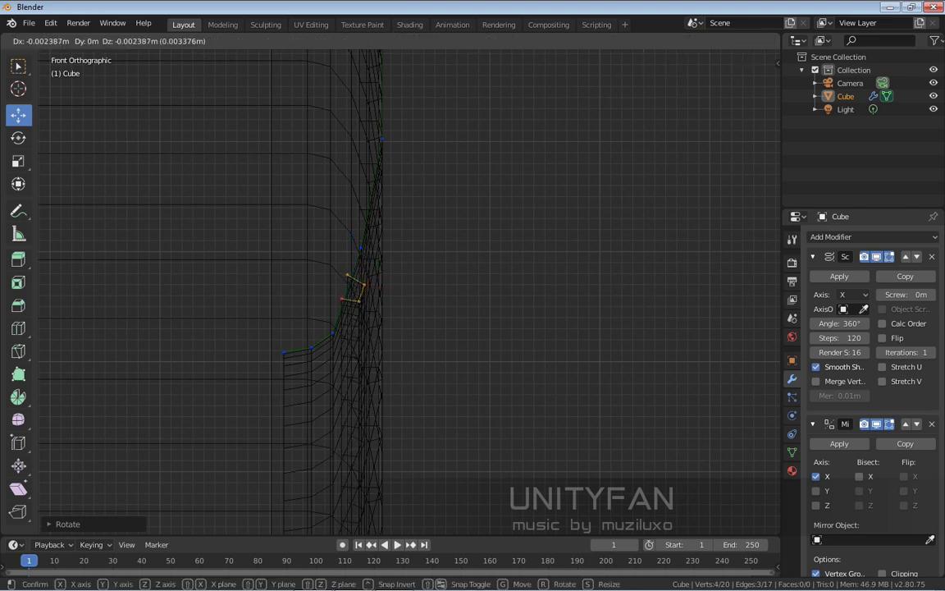
pyautogui.press('Return')
# - Finish placing the lower strip profile and switch the viewport to a perspective view with Solid shading
pyautogui.scroll(2, 409, 289)
pyautogui.keyDown('shift'); pyautogui.moveTo(409, 289); pyautogui.dragTo(431, 308, button='middle'); pyautogui.keyUp('shift')
pyautogui.press('KP_5')
pyautogui.scroll(-6, 386, 265)
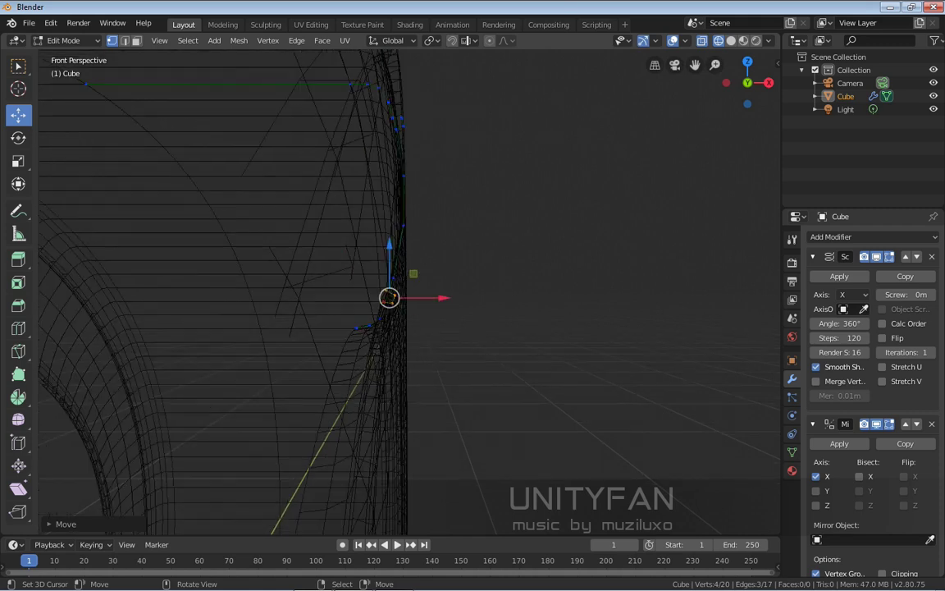
pyautogui.moveTo(387, 265); pyautogui.dragTo(312, 287, button='middle')
pyautogui.scroll(2, 312, 287)
pyautogui.press('z')
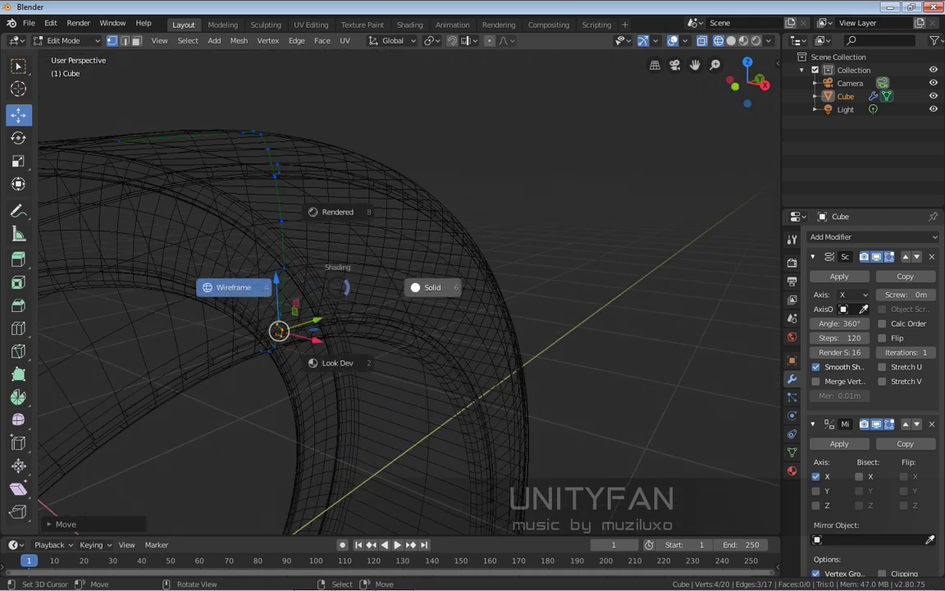
pyautogui.click(432, 287)
# - Move the lower strip profile slightly inward along the X axis
pyautogui.scroll(-5, 418, 291)
pyautogui.moveTo(410, 305)
pyautogui.keyDown('shift'); pyautogui.mouseDown(button='middle')
pyautogui.moveTo(475, 255)
pyautogui.moveTo(343, 252)
pyautogui.moveTo(472, 241)
pyautogui.moveTo(427, 346)
pyautogui.mouseUp(button='middle'); pyautogui.keyUp('shift')
pyautogui.scroll(4, 449, 241)
pyautogui.scroll(4, 472, 241)
pyautogui.moveTo(428, 346); pyautogui.dragTo(439, 393, button='middle')
pyautogui.moveTo(490, 390); pyautogui.dragTo(486, 390)
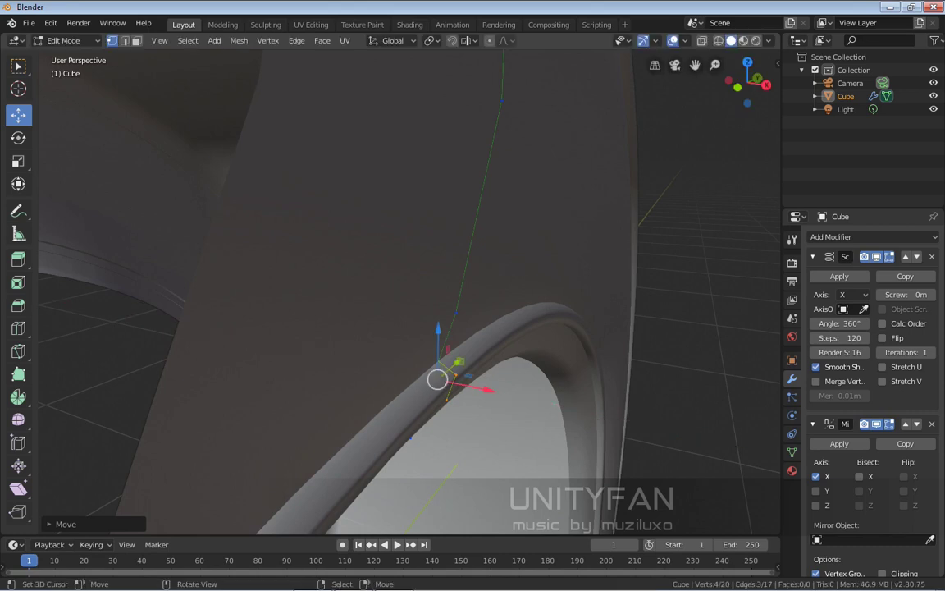
# - Examine the trim strips on the ring's side from several angles and return to Object Mode
pyautogui.scroll(-3, 486, 389)
pyautogui.moveTo(377, 263); pyautogui.dragTo(345, 278, button='middle')
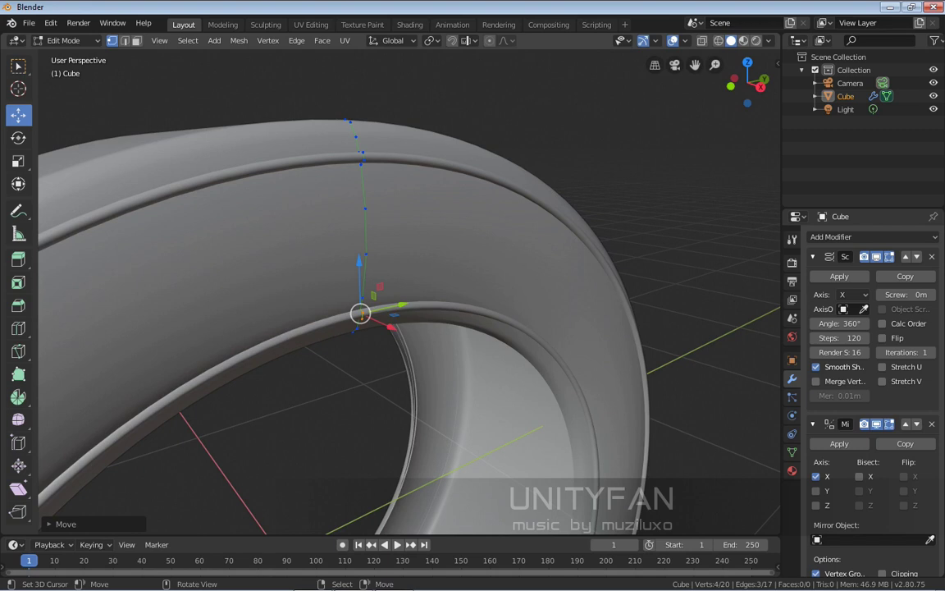
pyautogui.moveTo(394, 279)
pyautogui.mouseDown(button='middle')
pyautogui.moveTo(418, 292)
pyautogui.moveTo(409, 320)
pyautogui.moveTo(312, 316)
pyautogui.moveTo(357, 328)
pyautogui.moveTo(381, 291)
pyautogui.mouseUp(button='middle')
pyautogui.scroll(2, 408, 291)
pyautogui.scroll(-3, 408, 320)
pyautogui.moveTo(447, 287); pyautogui.dragTo(554, 353, button='middle')
pyautogui.scroll(2, 545, 287)
pyautogui.scroll(-3, 390, 287)
pyautogui.press('Tab')
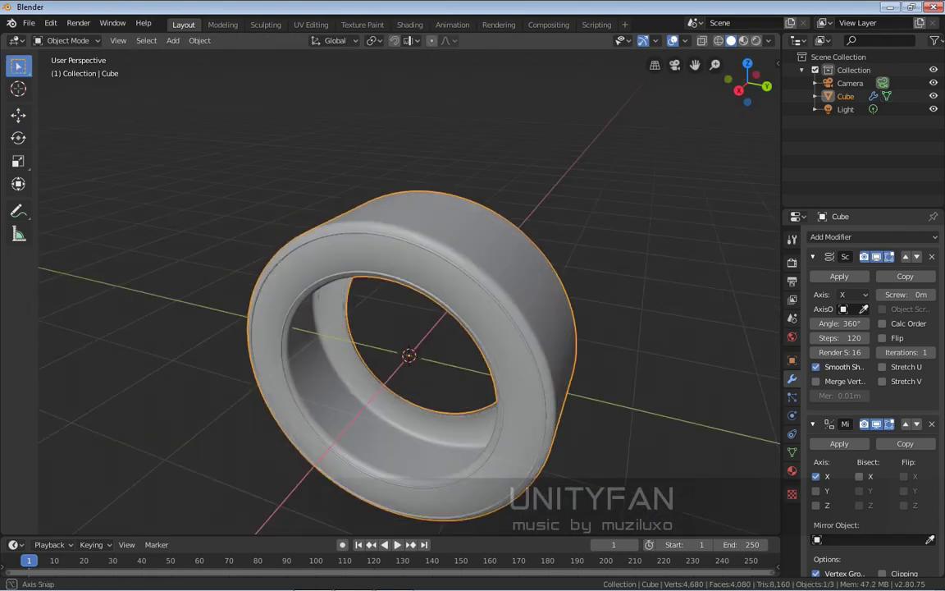
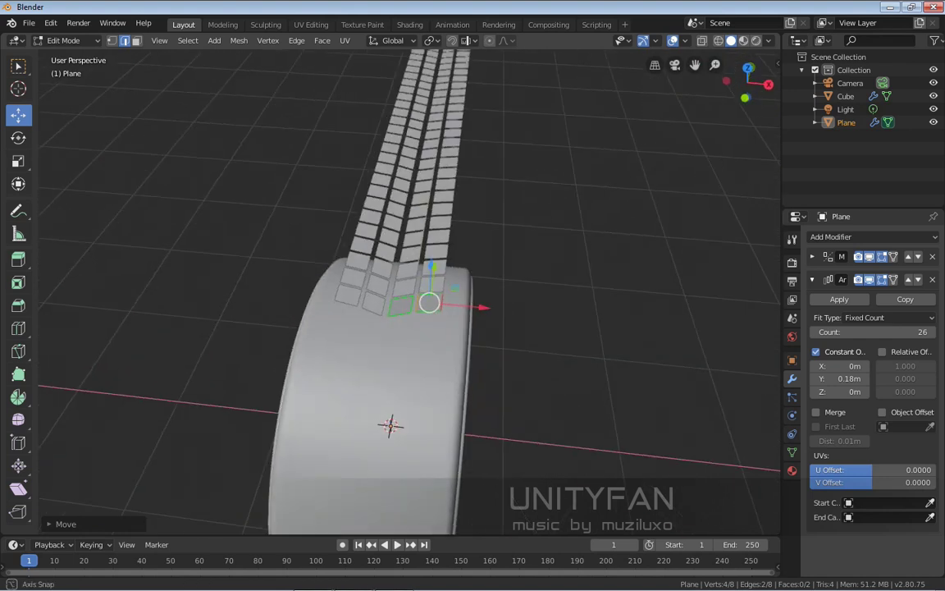
# - Return to Object Mode and add a Solidify modifier to the arrayed tread plane
pyautogui.press('Tab')
pyautogui.scroll(4, 409, 292)
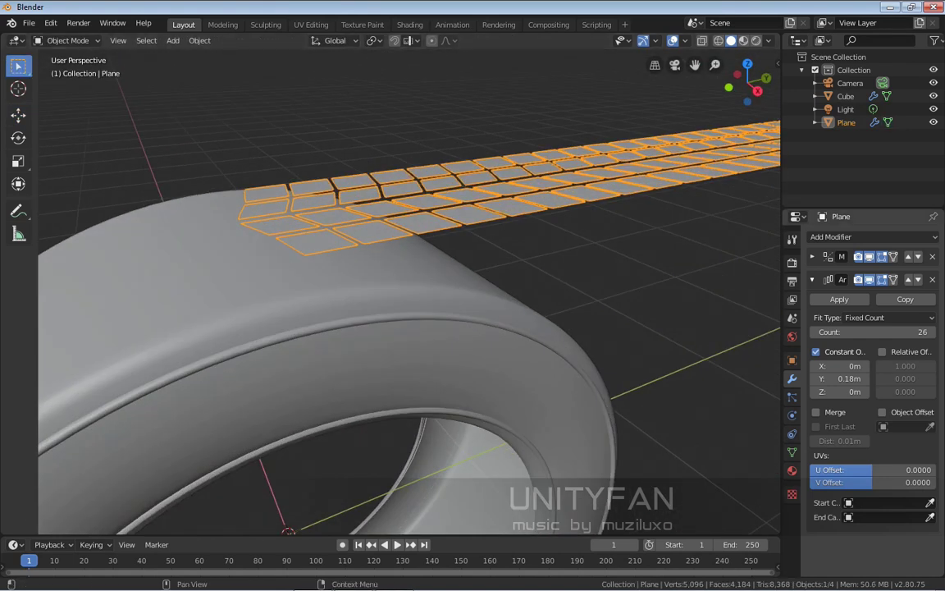
pyautogui.click(831, 236)
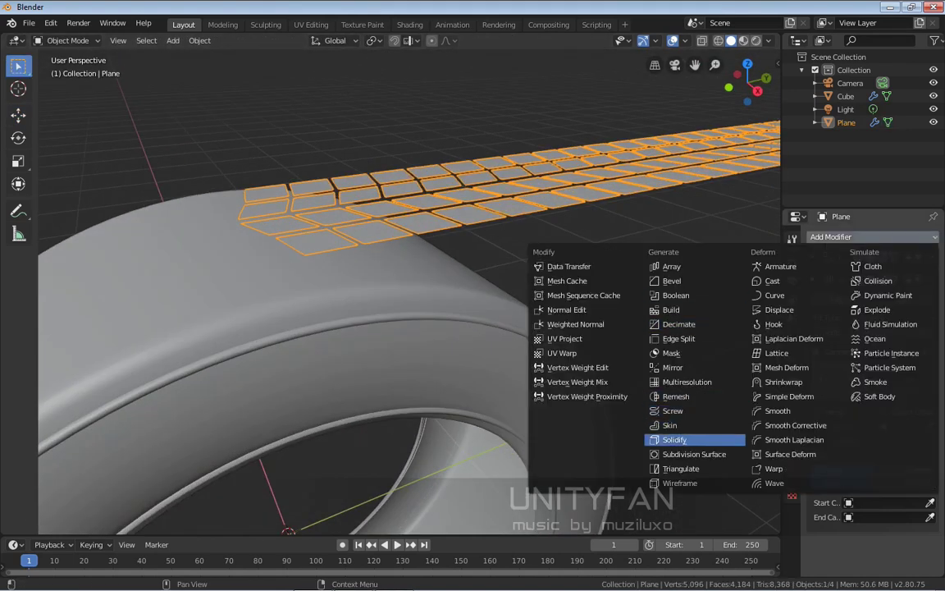
pyautogui.click(674, 440)
# - Set the tread plane's Solidify thickness to 0.02 m
pyautogui.moveTo(492, 329); pyautogui.dragTo(538, 394, button='middle')
pyautogui.scroll(4, 529, 320)
pyautogui.scroll(-2, 905, 392)
pyautogui.scroll(2, 905, 392)
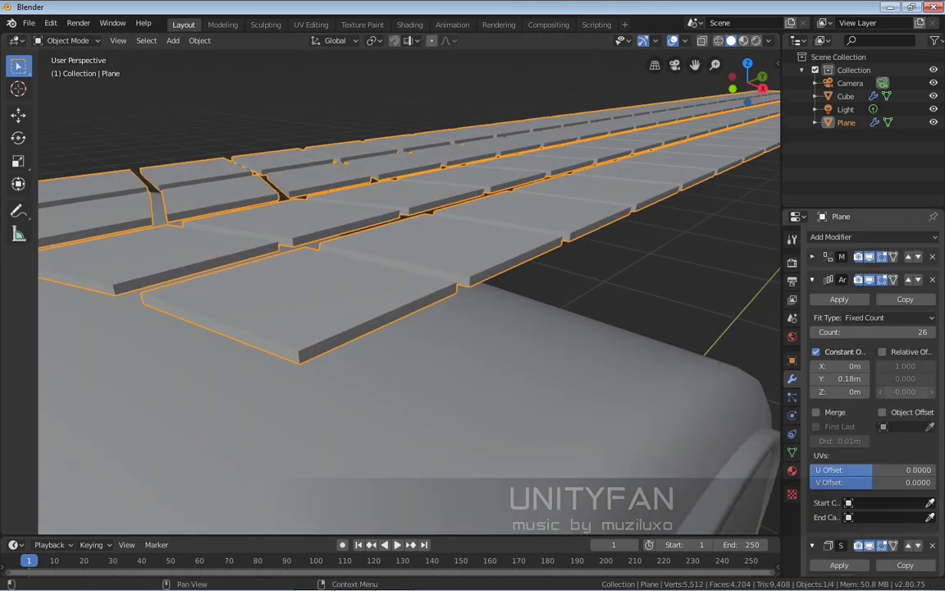
pyautogui.scroll(-4, 870, 385)
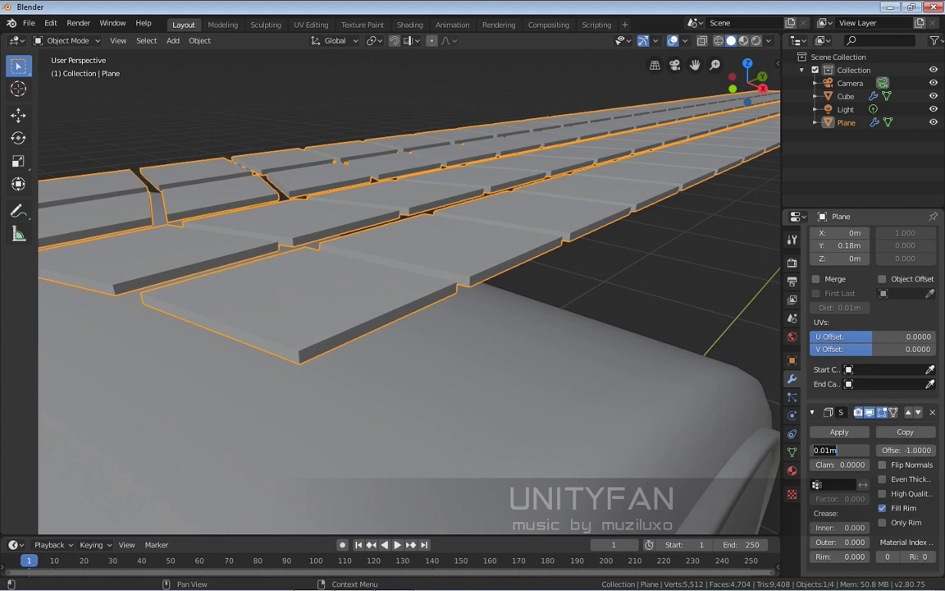
pyautogui.press('Return')
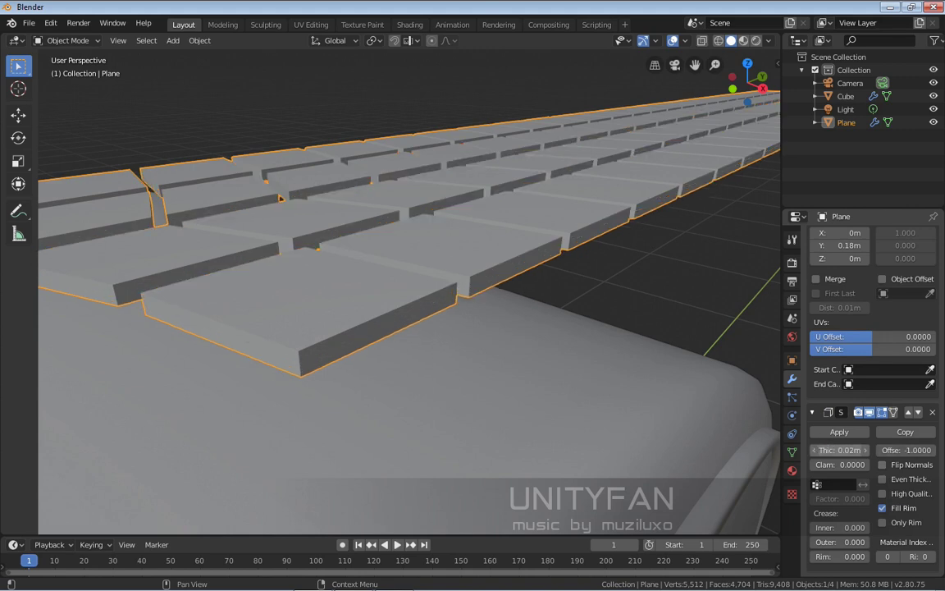
# - Examine the thickened tread strip and its position above the ring from several angles
pyautogui.scroll(-5, 472, 287)
pyautogui.moveTo(473, 287); pyautogui.dragTo(378, 291, button='middle')
pyautogui.scroll(-4, 473, 291)
pyautogui.moveTo(472, 328); pyautogui.dragTo(355, 258, button='middle')
pyautogui.moveTo(509, 305); pyautogui.dragTo(591, 324, button='middle')
pyautogui.scroll(2, 492, 320)
pyautogui.moveTo(493, 320)
pyautogui.mouseDown(button='middle')
pyautogui.moveTo(455, 336)
pyautogui.moveTo(352, 332)
pyautogui.moveTo(459, 283)
pyautogui.moveTo(533, 305)
pyautogui.moveTo(484, 315)
pyautogui.moveTo(459, 335)
pyautogui.moveTo(558, 337)
pyautogui.moveTo(501, 310)
pyautogui.mouseUp(button='middle')
pyautogui.scroll(-3, 484, 316)
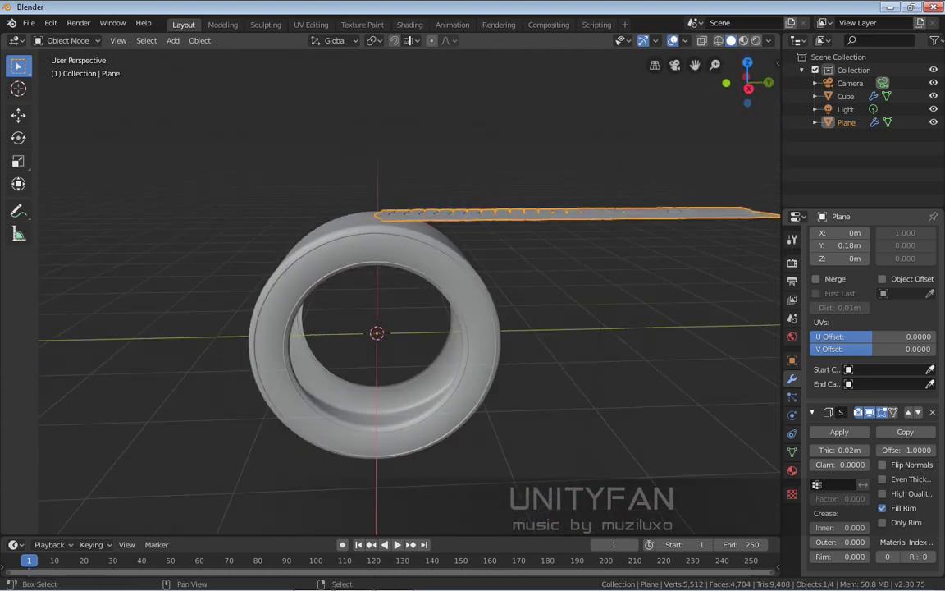
# - Add a Bezier circle curve at the ring's centre
pyautogui.hotkey('shift', 'a')
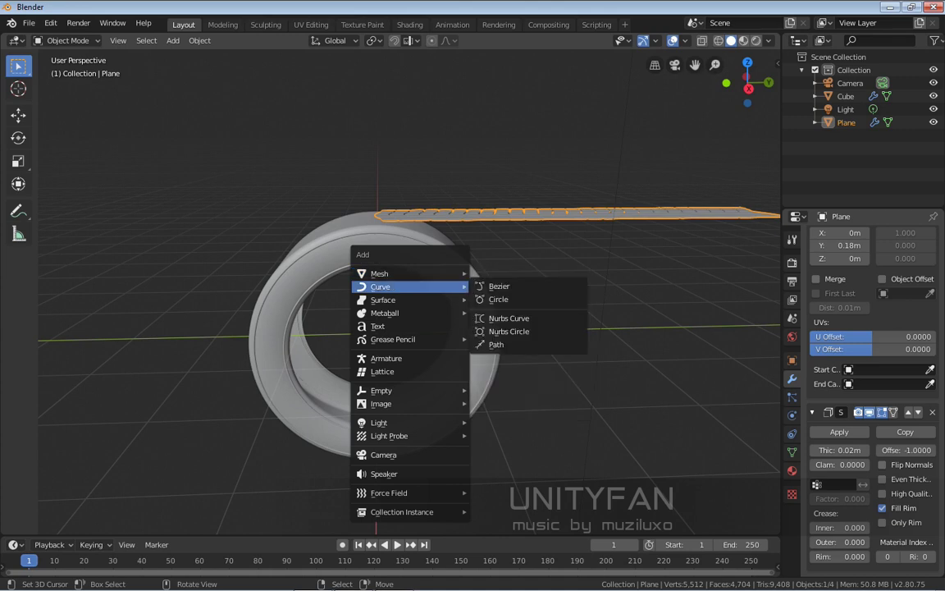
pyautogui.click(499, 299)
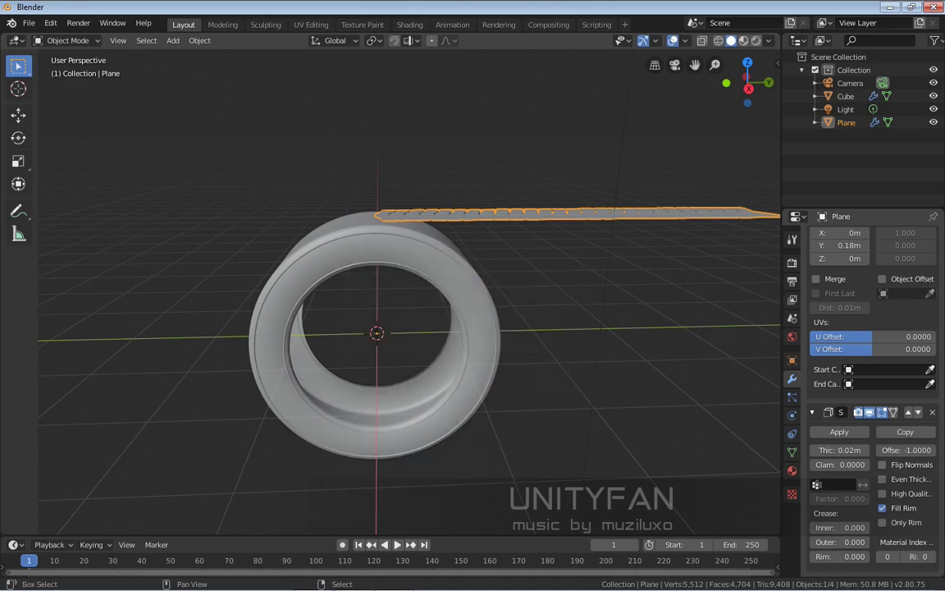
pyautogui.hotkey('shift', 'a')
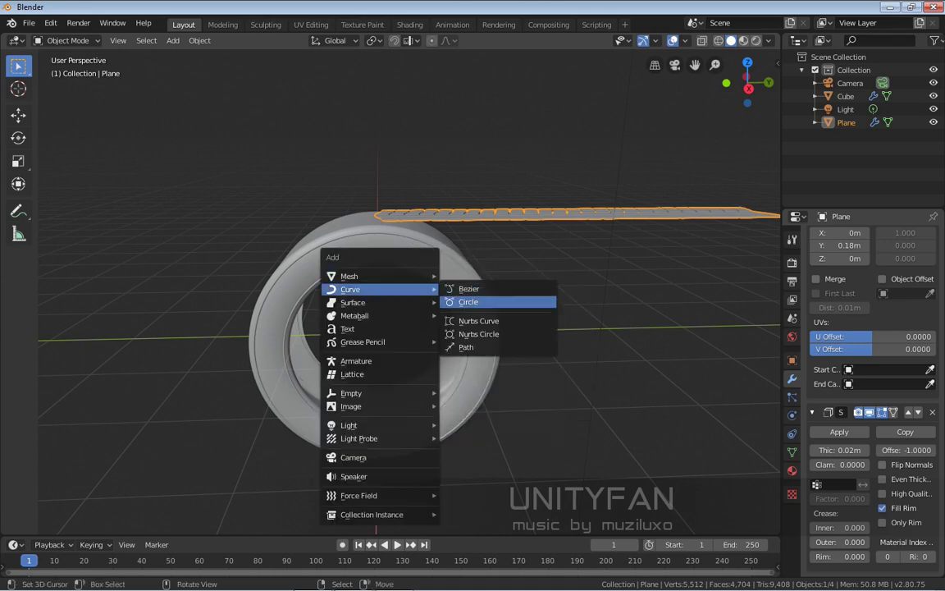
pyautogui.click(499, 302)
pyautogui.moveTo(499, 304); pyautogui.dragTo(497, 330, button='middle')
pyautogui.scroll(1, 575, 274)
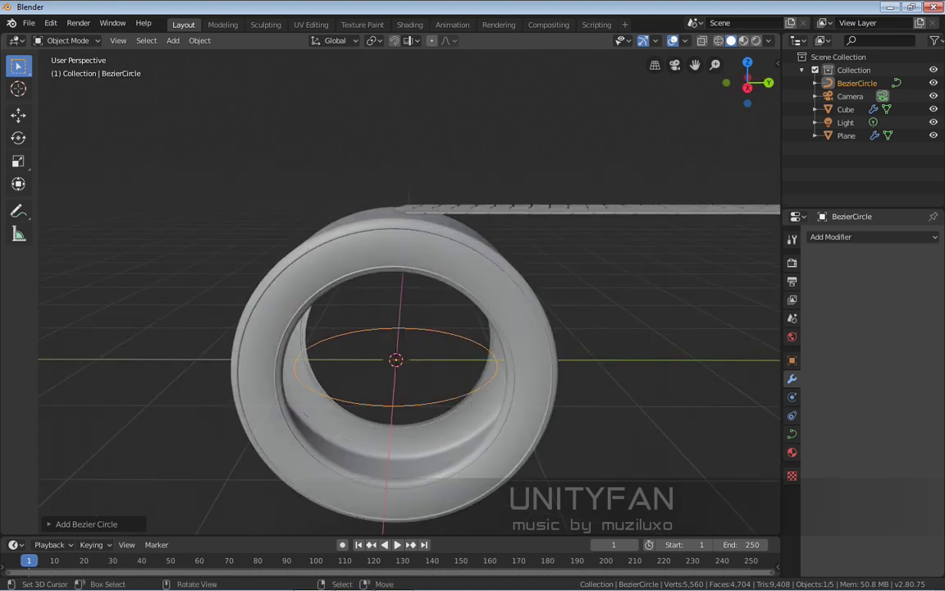
pyautogui.scroll(2, 394, 361)
pyautogui.keyDown('shift'); pyautogui.moveTo(394, 361); pyautogui.dragTo(425, 309, button='middle'); pyautogui.keyUp('shift')
pyautogui.moveTo(425, 310); pyautogui.dragTo(393, 352, button='middle')
pyautogui.scroll(-2, 310, 329)
pyautogui.scroll(2, 387, 347)
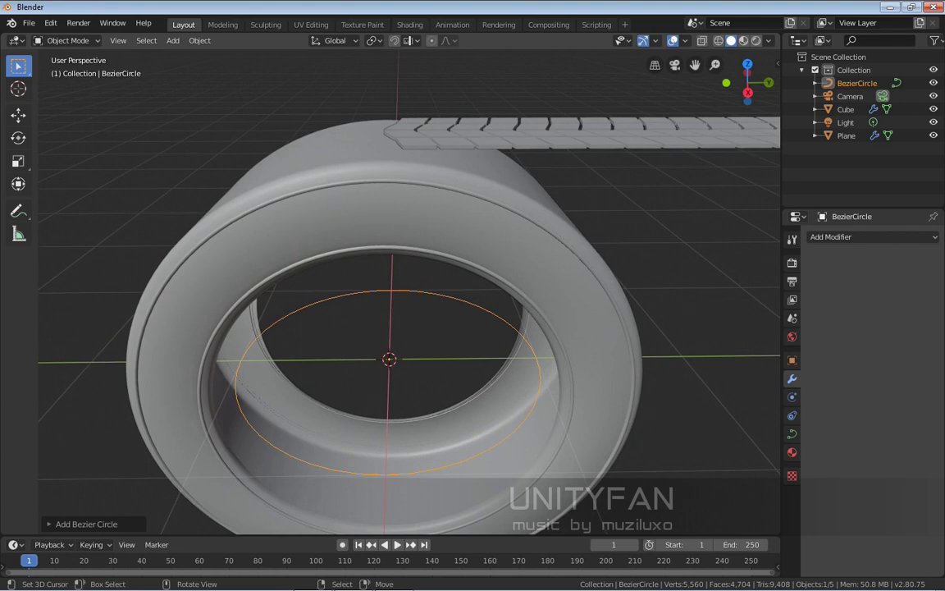
# - Add a Curve modifier to the tread plane and set the Bezier circle as its deforming object
pyautogui.rightClick(493, 135)
pyautogui.scroll(-3, 492, 148)
pyautogui.moveTo(492, 147); pyautogui.dragTo(487, 170, button='middle')
pyautogui.scroll(2, 538, 141)
pyautogui.moveTo(487, 171); pyautogui.dragTo(471, 143, button='middle')
pyautogui.moveTo(470, 205)
pyautogui.mouseDown(button='middle')
pyautogui.moveTo(443, 215)
pyautogui.moveTo(463, 217)
pyautogui.mouseUp(button='middle')
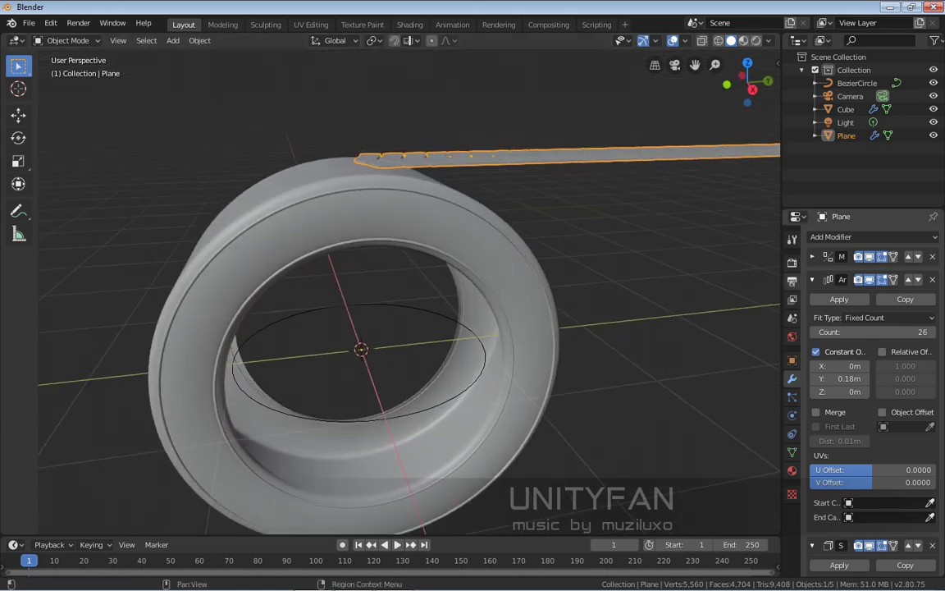
pyautogui.click(813, 280)
pyautogui.click(853, 237)
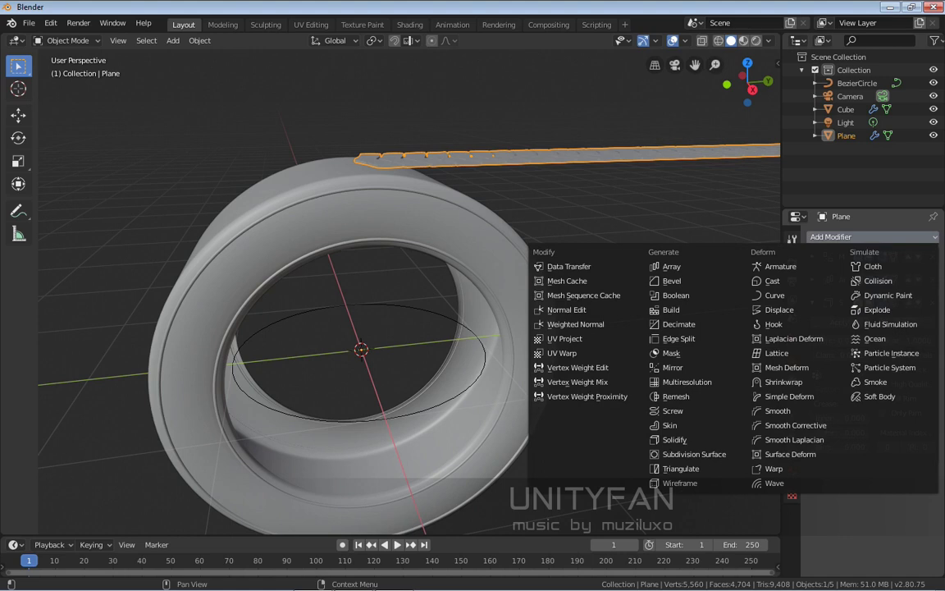
pyautogui.click(775, 295)
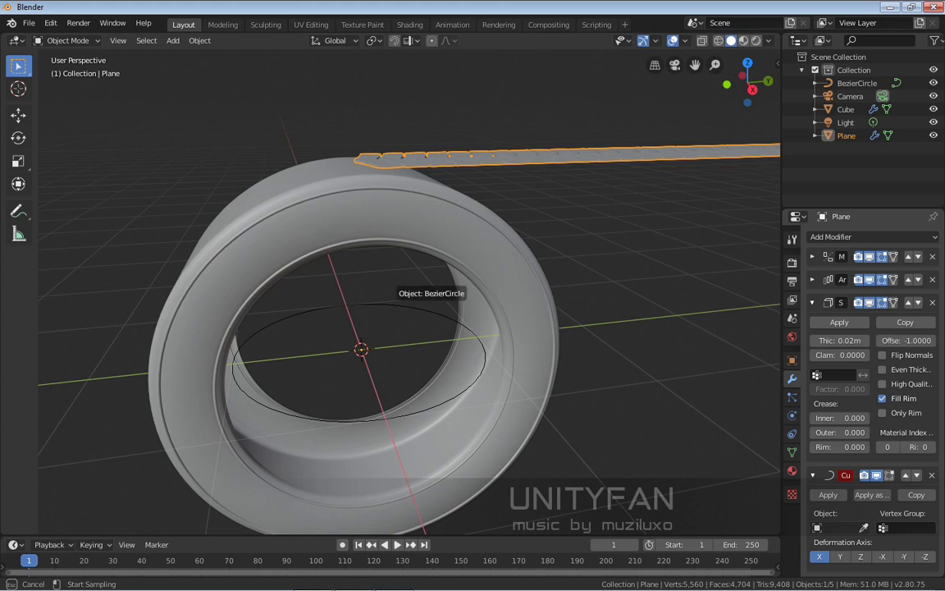
pyautogui.click(401, 307)
# - Try to rotate the Bezier circle in Object Mode and undo the attempt
pyautogui.scroll(-4, 410, 302)
pyautogui.moveTo(410, 302); pyautogui.dragTo(414, 349, button='middle')
pyautogui.scroll(2, 394, 310)
pyautogui.rightClick(450, 332)
pyautogui.moveTo(505, 347); pyautogui.dragTo(509, 358)
pyautogui.moveTo(456, 338); pyautogui.dragTo(415, 314, button='middle')
pyautogui.moveTo(457, 356); pyautogui.dragTo(444, 384)
pyautogui.hotkey('ctrl', 'z')
pyautogui.moveTo(444, 379); pyautogui.dragTo(388, 342, button='middle')
# - Enter Edit Mode on the Bezier circle and select all its control points
pyautogui.press('Tab')
pyautogui.press('Tab')
pyautogui.press('Tab')
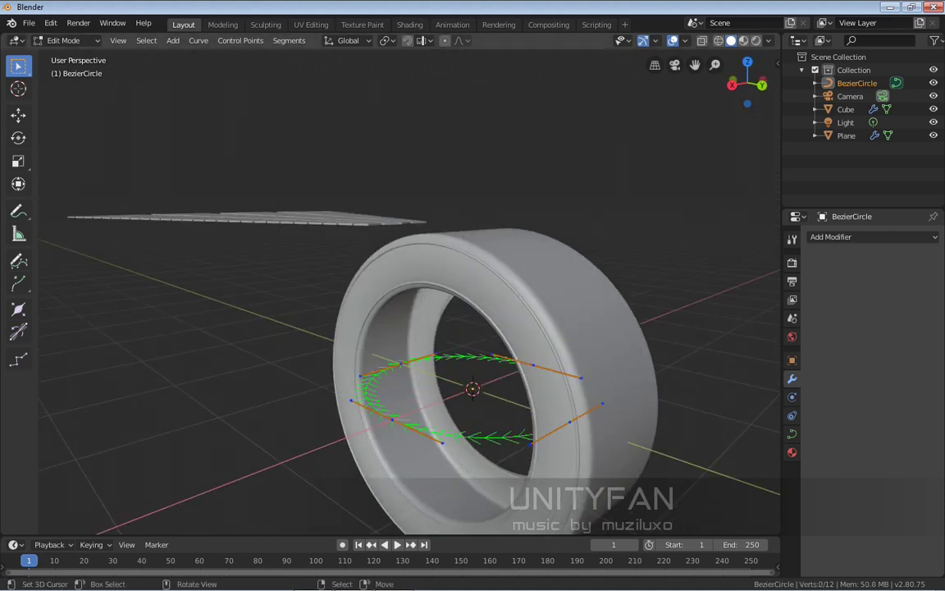
pyautogui.moveTo(388, 342); pyautogui.dragTo(394, 337, button='middle')
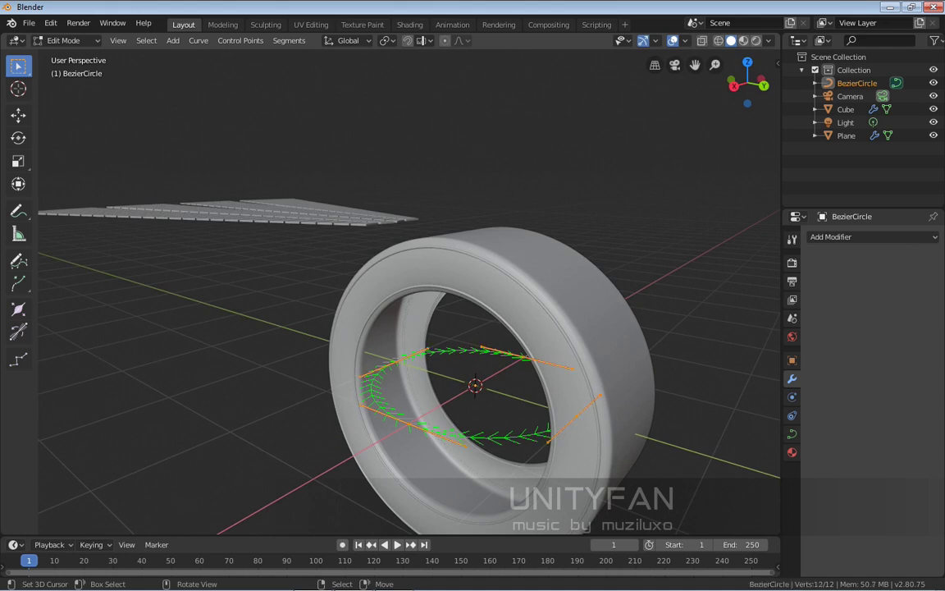
pyautogui.keyDown('shift'); pyautogui.moveTo(470, 345); pyautogui.dragTo(455, 318, button='middle'); pyautogui.keyUp('shift')
pyautogui.moveTo(455, 318); pyautogui.dragTo(441, 331, button='middle')
# - Try a snapped rotation of all the Bezier circle's control points and undo it
pyautogui.keyDown('ctrl'); pyautogui.moveTo(442, 331); pyautogui.dragTo(431, 378); pyautogui.keyUp('ctrl')
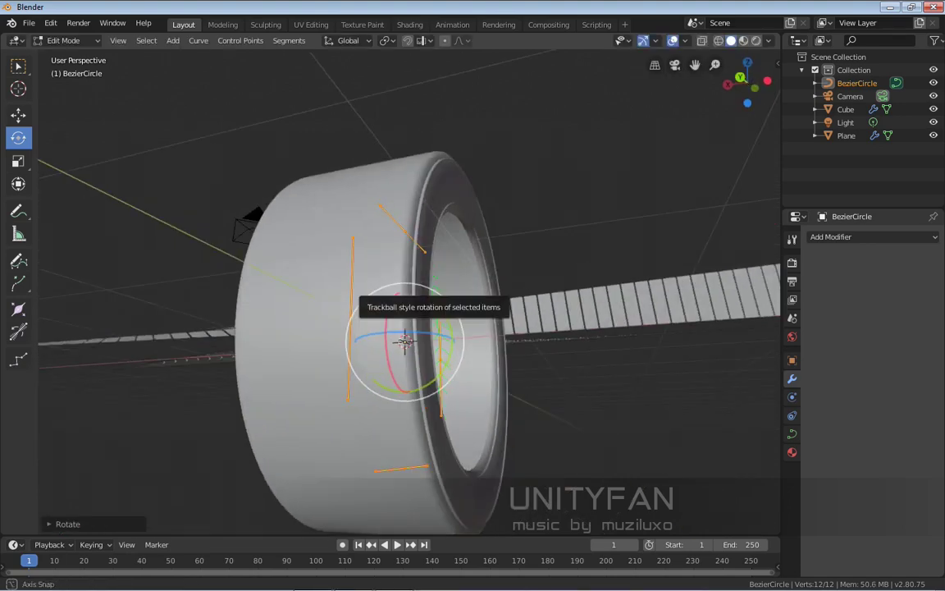
pyautogui.moveTo(404, 342); pyautogui.dragTo(491, 318, button='middle')
pyautogui.hotkey('ctrl', 'z')
# - Rotate the Bezier circle's control points with snapping until the circle stands upright, and return to Object Mode
pyautogui.keyDown('ctrl'); pyautogui.moveTo(491, 317); pyautogui.dragTo(502, 373); pyautogui.keyUp('ctrl')
pyautogui.moveTo(502, 374); pyautogui.dragTo(575, 336, button='middle')
pyautogui.moveTo(447, 356); pyautogui.dragTo(575, 353, button='middle')
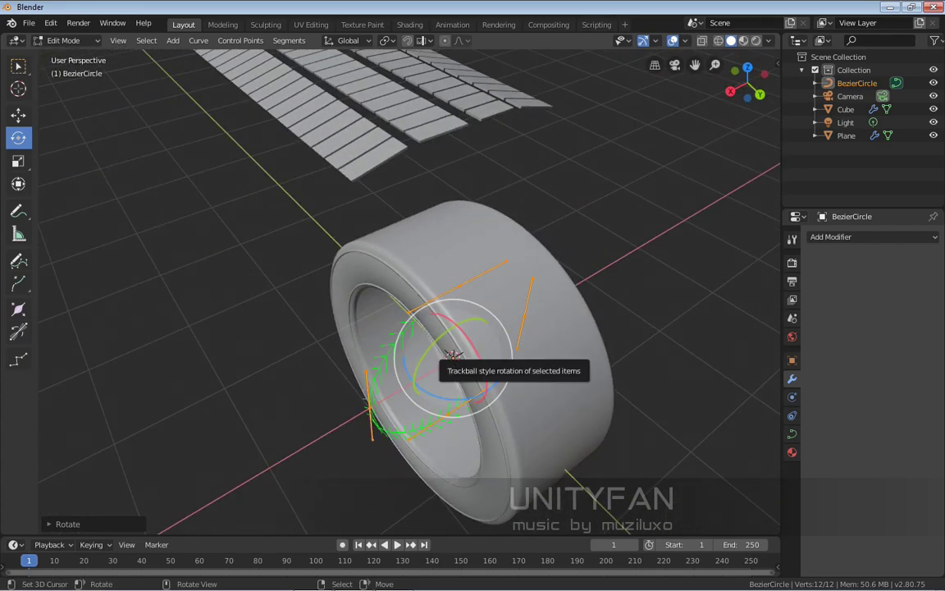
pyautogui.press('Tab')
# - Select the tread plane and the Bezier circle in turn and examine how the treads lie relative to the curve
pyautogui.moveTo(453, 355)
pyautogui.mouseDown(button='middle')
pyautogui.moveTo(432, 369)
pyautogui.moveTo(459, 348)
pyautogui.mouseUp(button='middle')
pyautogui.rightClick(369, 146)
pyautogui.scroll(-2, 370, 146)
pyautogui.moveTo(369, 146); pyautogui.dragTo(325, 129, button='middle')
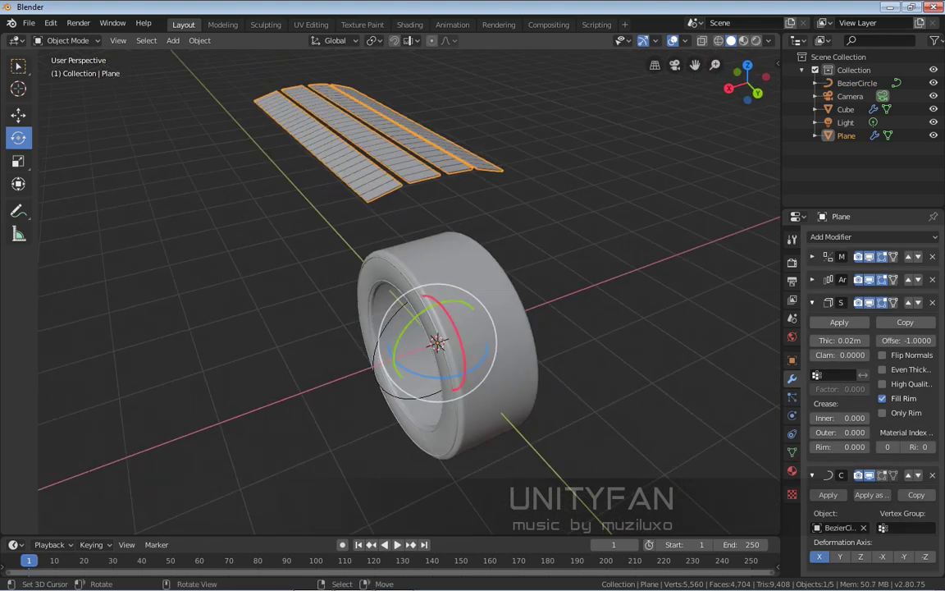
pyautogui.scroll(1, 324, 130)
pyautogui.moveTo(341, 419); pyautogui.dragTo(382, 432, button='middle')
pyautogui.rightClick(406, 391)
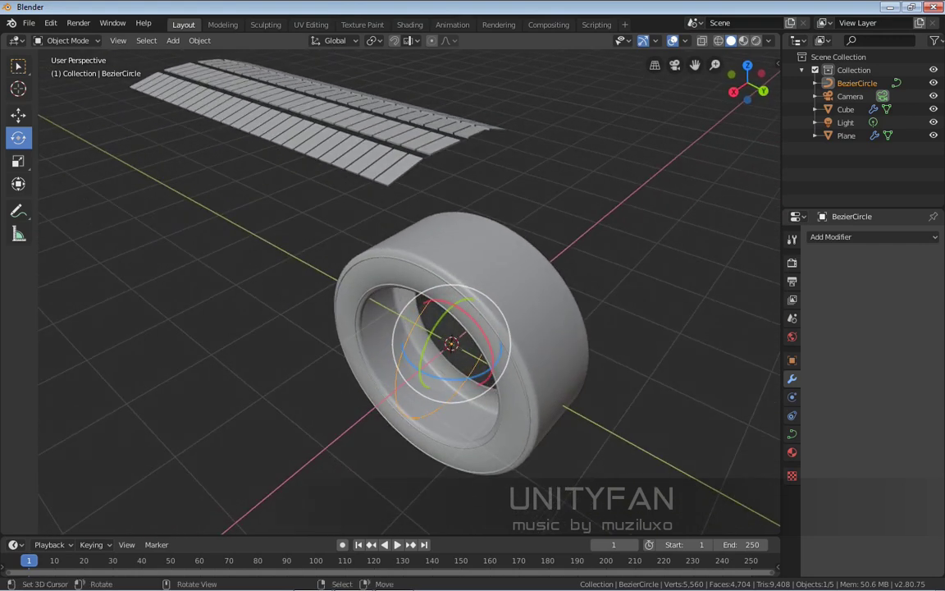
pyautogui.press('Tab')
pyautogui.press('Tab')
pyautogui.rightClick(369, 155)
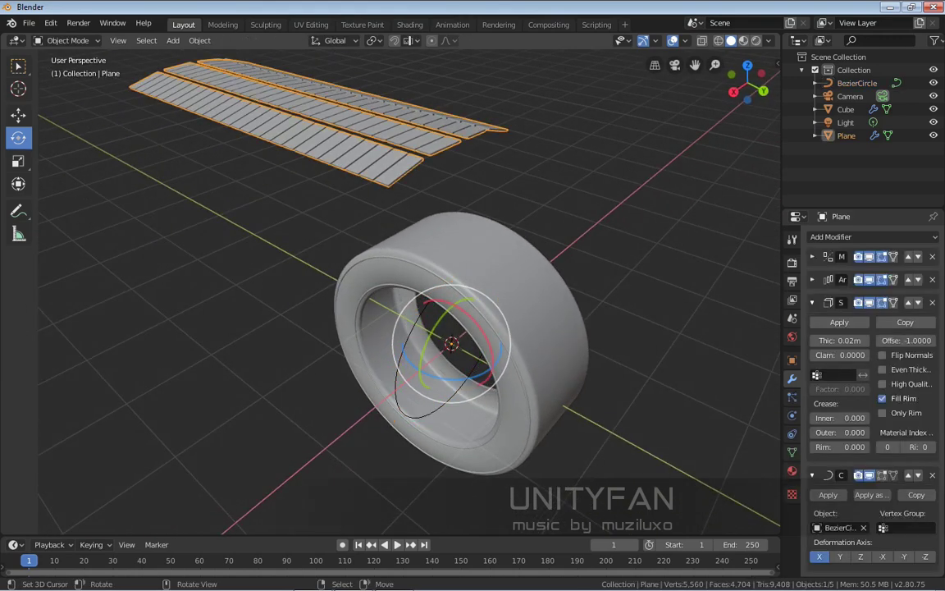
# - Try rotating the tread plane and the Bezier circle separately, undoing each rotation
pyautogui.moveTo(369, 156); pyautogui.dragTo(346, 156, button='middle')
pyautogui.moveTo(409, 379); pyautogui.dragTo(451, 384)
pyautogui.moveTo(450, 384)
pyautogui.mouseDown(button='middle')
pyautogui.moveTo(511, 333)
pyautogui.moveTo(451, 381)
pyautogui.mouseUp(button='middle')
pyautogui.hotkey('ctrl', 'z')
pyautogui.rightClick(451, 382)
pyautogui.moveTo(452, 382)
pyautogui.mouseDown()
pyautogui.moveTo(443, 386)
pyautogui.moveTo(451, 385)
pyautogui.mouseUp()
pyautogui.hotkey('ctrl', 'z')
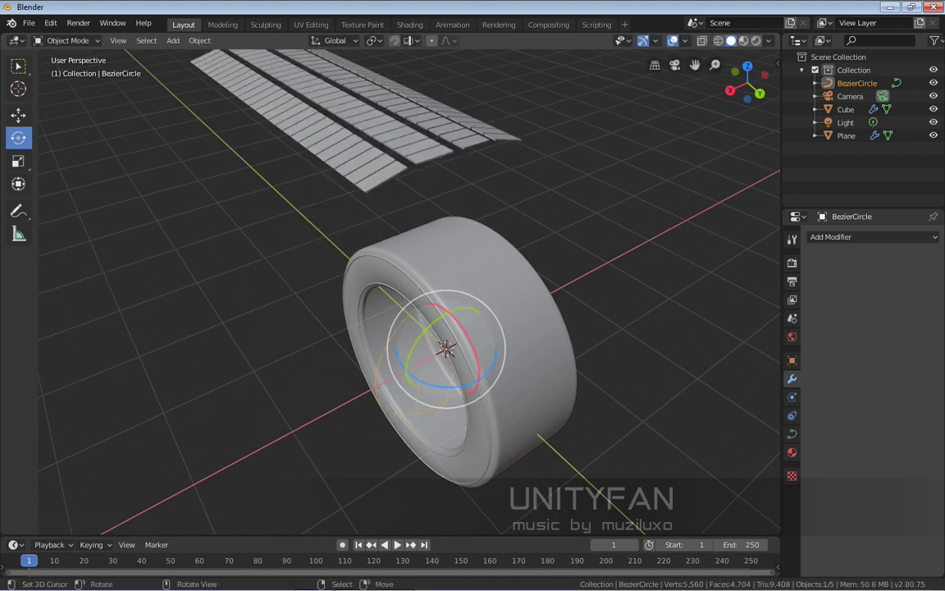
# - Try rotating the tread plane and the Bezier circle together about the Z axis, and undo the rotation
pyautogui.moveTo(452, 386); pyautogui.dragTo(500, 384, button='middle')
pyautogui.rightClick(394, 168)
pyautogui.moveTo(394, 169); pyautogui.dragTo(408, 152, button='middle')
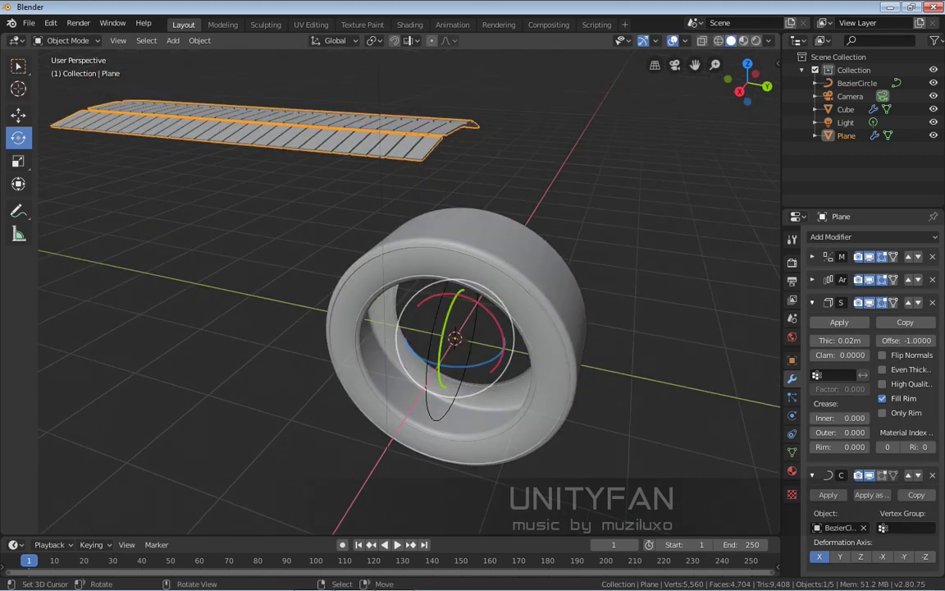
pyautogui.keyDown('shift'); pyautogui.rightClick(439, 414); pyautogui.keyUp('shift')
pyautogui.moveTo(439, 414); pyautogui.dragTo(409, 417, button='middle')
pyautogui.moveTo(456, 379); pyautogui.dragTo(584, 356)
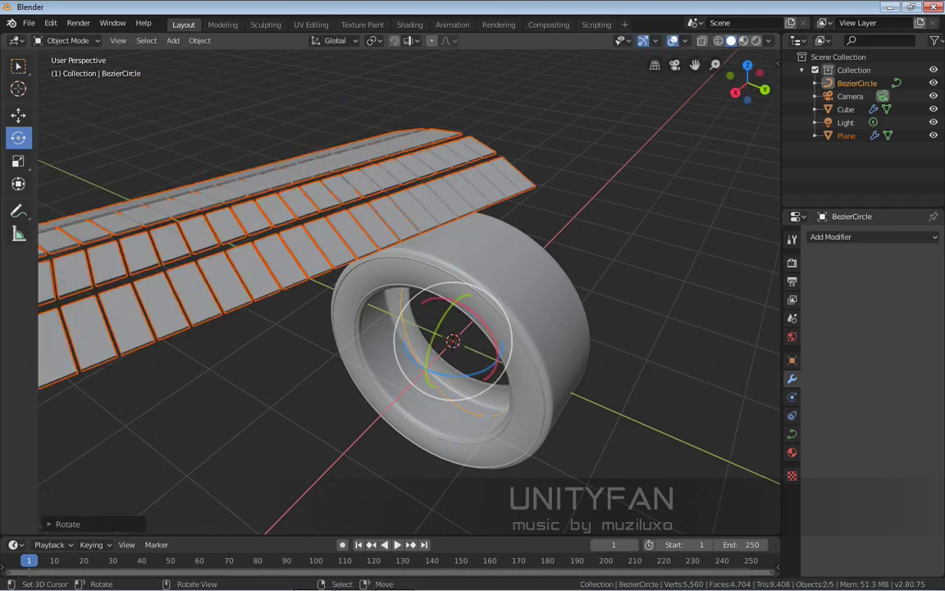
pyautogui.scroll(-2, 410, 292)
pyautogui.hotkey('ctrl', 'z')
# - Select the tread plane again and add the Bezier circle to the selection
pyautogui.scroll(2, 410, 292)
pyautogui.rightClick(358, 148)
pyautogui.moveTo(357, 148); pyautogui.dragTo(335, 131, button='middle')
pyautogui.moveTo(472, 379); pyautogui.dragTo(416, 379, button='middle')
pyautogui.scroll(2, 463, 431)
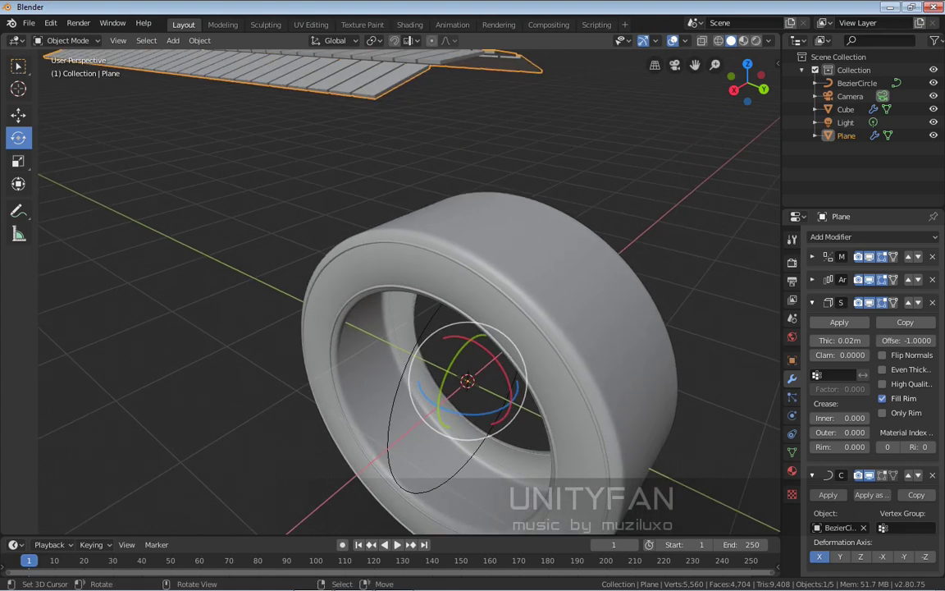
pyautogui.scroll(-1, 410, 292)
pyautogui.keyDown('shift'); pyautogui.rightClick(443, 449); pyautogui.keyUp('shift')
pyautogui.moveTo(443, 450); pyautogui.dragTo(422, 449, button='middle')
# - Try a snapped rotation of the selected tread plane and Bezier circle, and undo it
pyautogui.keyDown('ctrl'); pyautogui.moveTo(428, 400); pyautogui.dragTo(535, 403); pyautogui.keyUp('ctrl')
pyautogui.moveTo(535, 403); pyautogui.dragTo(730, 415, button='middle')
pyautogui.hotkey('ctrl', 'z')
# - Rotate the tread plane and Bezier circle together about the Z axis until the treads run parallel to the X axis
pyautogui.moveTo(422, 378); pyautogui.dragTo(433, 346, button='middle')
pyautogui.moveTo(434, 386); pyautogui.dragTo(495, 386)
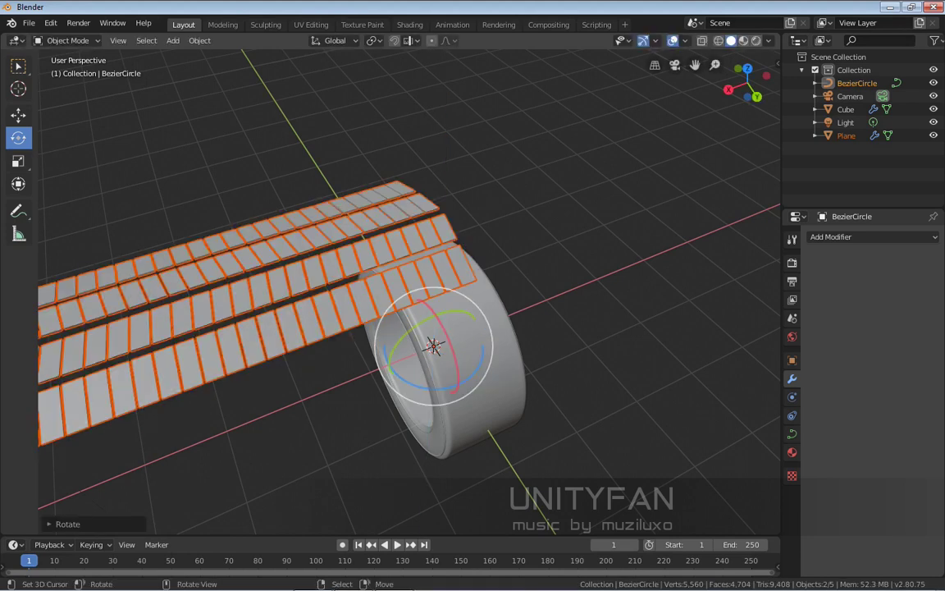
# - Select the tread plane and check its base blocks in Edit Mode and from the top
pyautogui.rightClick(447, 271)
pyautogui.press('Tab')
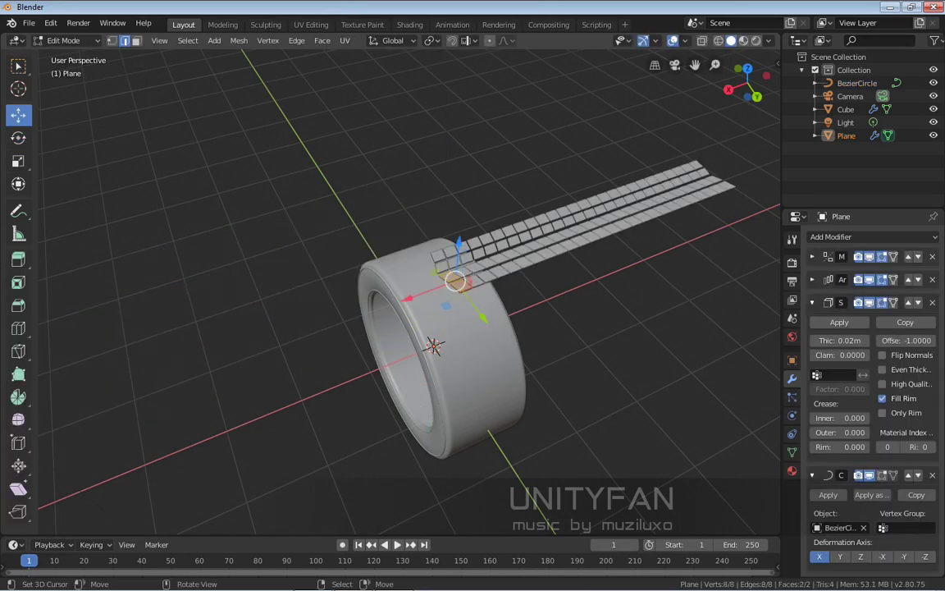
pyautogui.scroll(2, 410, 291)
pyautogui.moveTo(459, 311); pyautogui.dragTo(446, 335, button='middle')
pyautogui.press('KP_7')
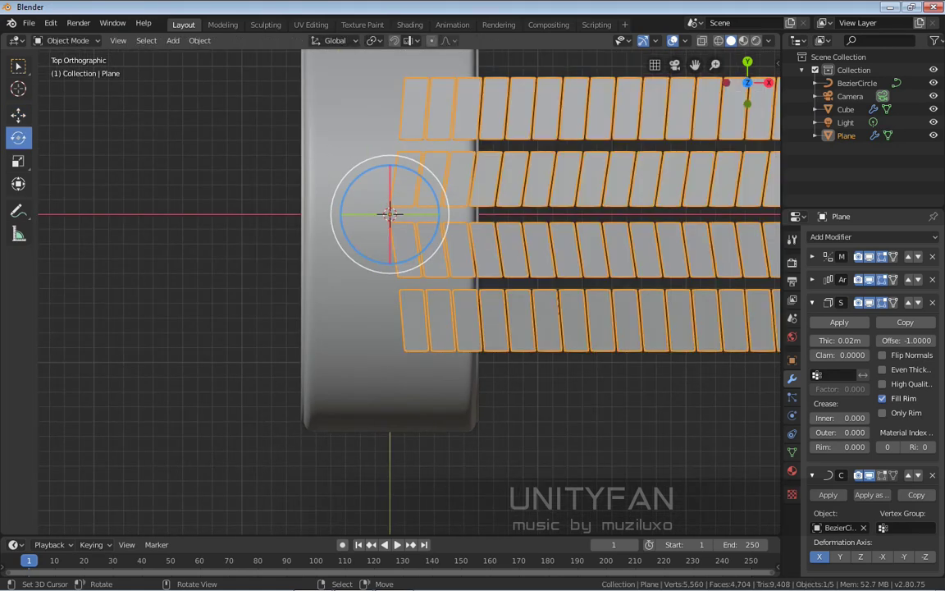
# - Try rotating the tread plane by -90° in the top view
pyautogui.press('r')
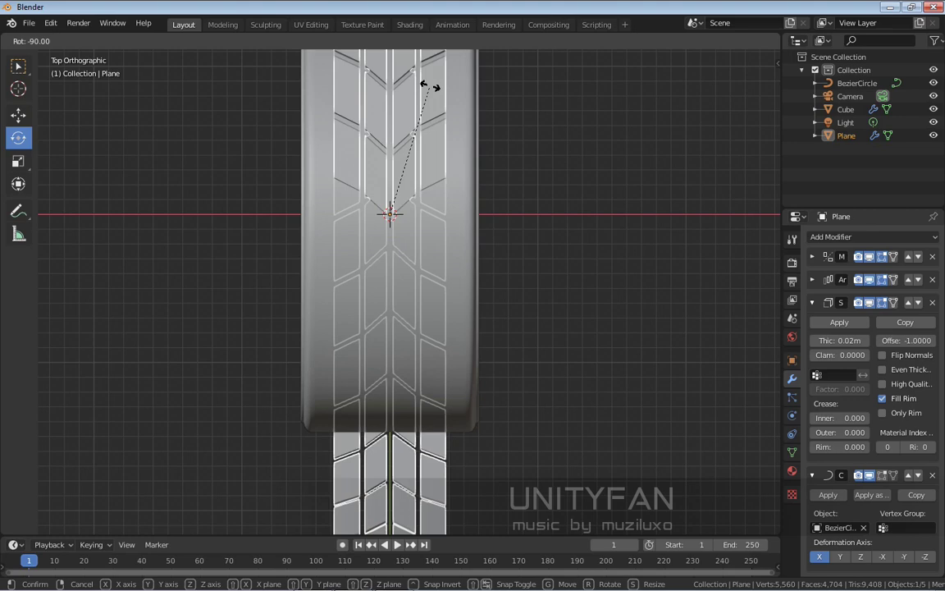
pyautogui.rightClick(430, 86)
pyautogui.scroll(-3, 409, 292)
pyautogui.moveTo(459, 328); pyautogui.dragTo(328, 222, button='middle')
pyautogui.scroll(2, 409, 292)
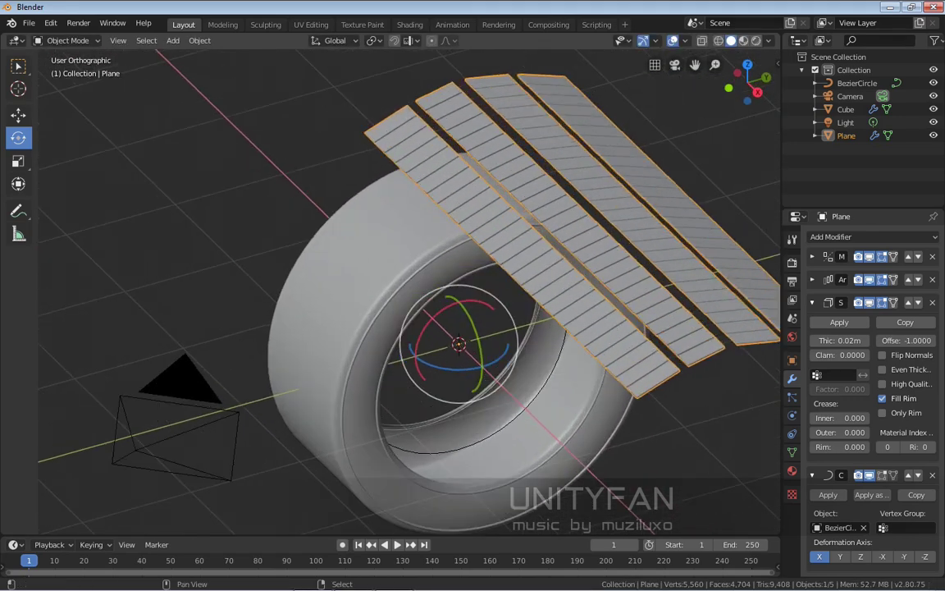
# - Rotate the tread plane about the global Z axis, with snapping, until the bent tread strip curls around the tyre's axis
pyautogui.keyDown('shift'); pyautogui.moveTo(459, 345); pyautogui.dragTo(419, 345, button='middle'); pyautogui.keyUp('shift')
pyautogui.press('KP_5')
pyautogui.scroll(-3, 409, 292)
pyautogui.moveTo(410, 292); pyautogui.dragTo(448, 302, button='middle')
pyautogui.moveTo(427, 181); pyautogui.dragTo(334, 286, button='middle')
pyautogui.scroll(2, 474, 305)
pyautogui.moveTo(442, 334); pyautogui.dragTo(135, 324, button='middle')
pyautogui.keyDown('shift'); pyautogui.moveTo(419, 446); pyautogui.dragTo(434, 351, button='middle'); pyautogui.keyUp('shift')
pyautogui.scroll(2, 408, 292)
pyautogui.scroll(-2, 408, 291)
pyautogui.moveTo(431, 258); pyautogui.dragTo(469, 307, button='middle')
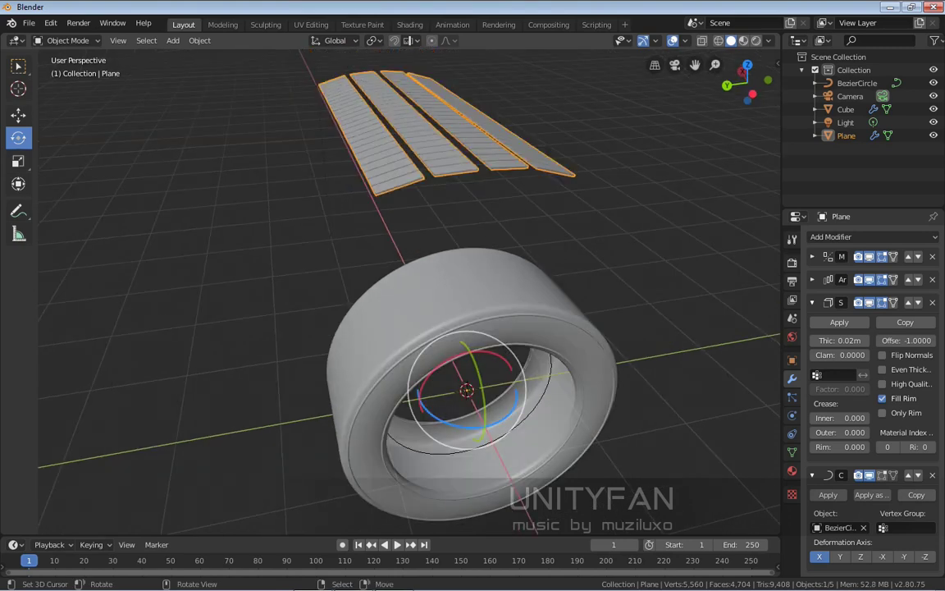
pyautogui.moveTo(484, 424); pyautogui.dragTo(466, 422)
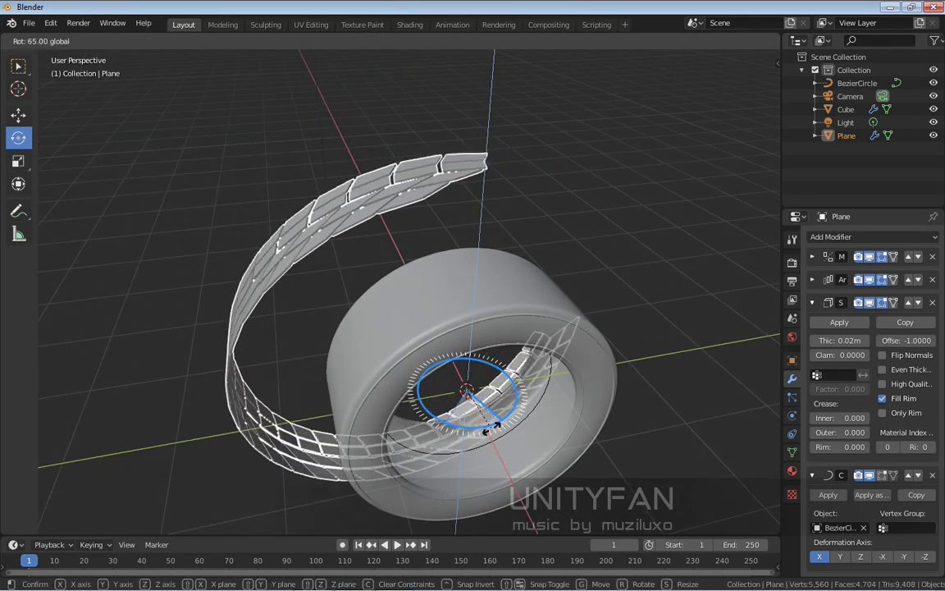
pyautogui.keyDown('ctrl'); pyautogui.moveTo(524, 427); pyautogui.dragTo(525, 427); pyautogui.keyUp('ctrl')
# - Adjust the tread plane's rotation once more and check its blocks in Edit Mode
pyautogui.moveTo(524, 427); pyautogui.dragTo(336, 352, button='middle')
pyautogui.moveTo(369, 425); pyautogui.dragTo(410, 484, button='middle')
pyautogui.press('Tab')
pyautogui.moveTo(410, 353); pyautogui.dragTo(439, 376, button='middle')
pyautogui.moveTo(439, 484)
pyautogui.mouseDown(button='middle')
pyautogui.moveTo(427, 472)
pyautogui.moveTo(443, 463)
pyautogui.moveTo(431, 480)
pyautogui.mouseUp(button='middle')
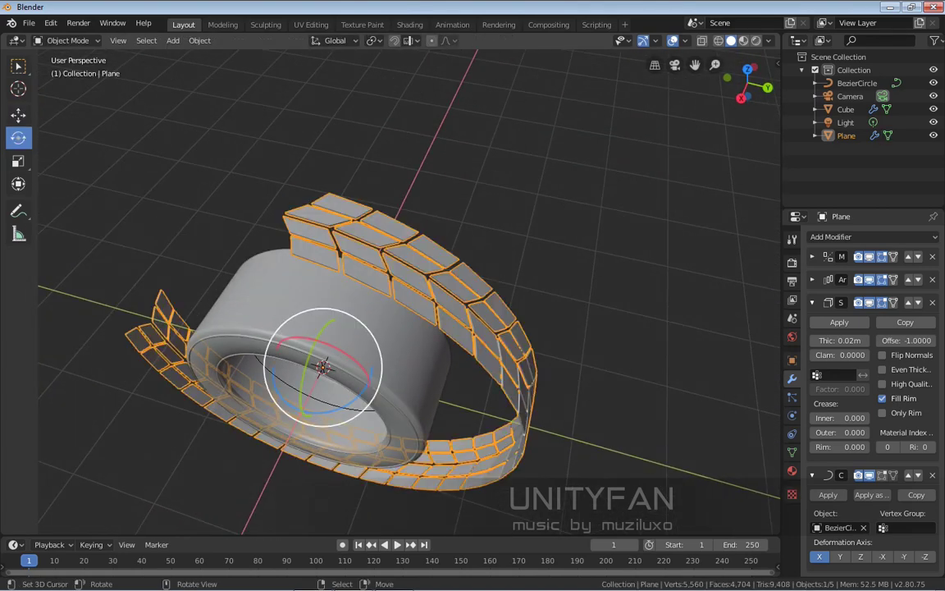
pyautogui.moveTo(410, 328); pyautogui.dragTo(443, 322, button='middle')
pyautogui.moveTo(390, 374); pyautogui.dragTo(312, 286)
pyautogui.moveTo(312, 285); pyautogui.dragTo(493, 206, button='middle')
pyautogui.moveTo(460, 291); pyautogui.dragTo(594, 267, button='middle')
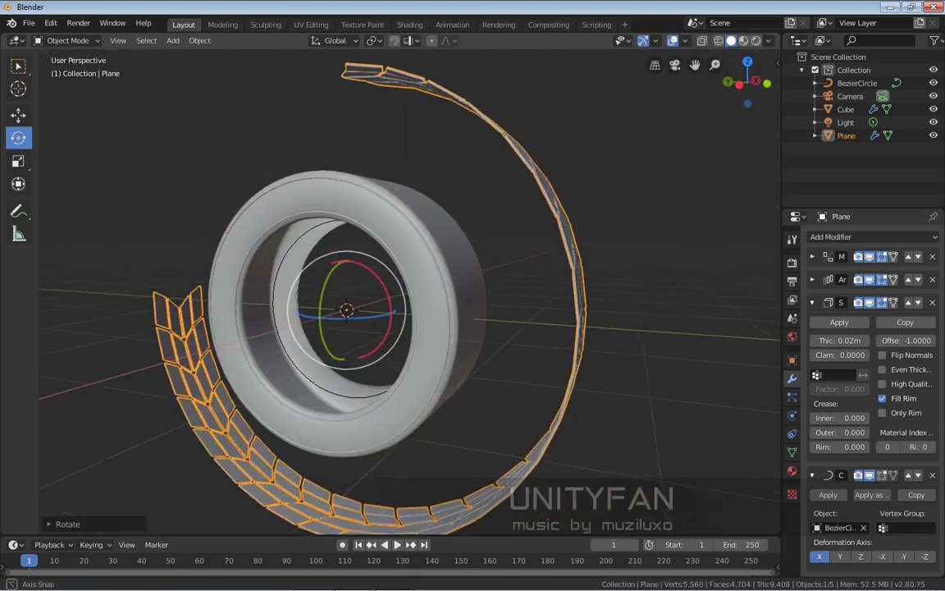
pyautogui.press('Tab')
pyautogui.press('Tab')
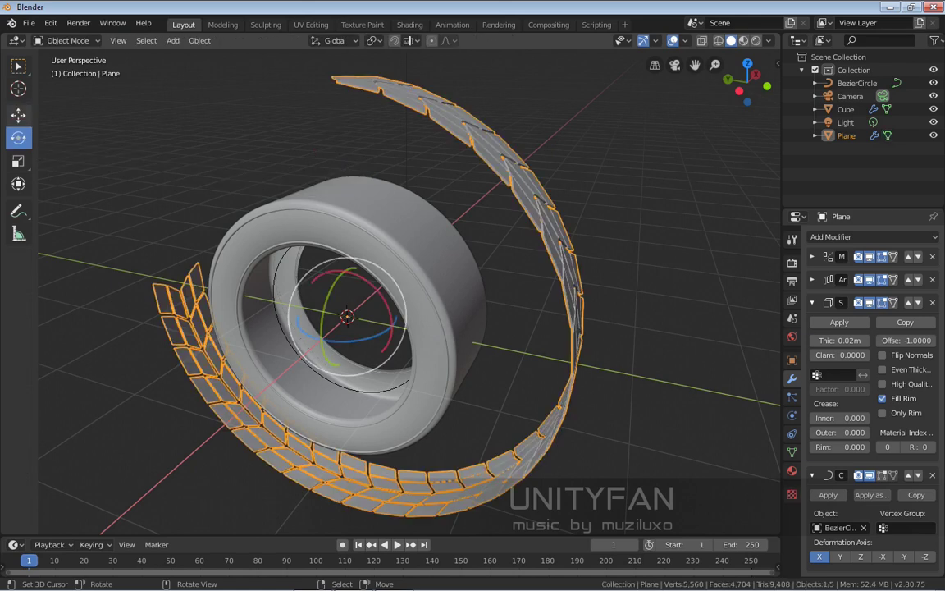
# - Move the tread plane up along the Z axis until its origin sits at the top of the tyre
pyautogui.click(18, 115)
pyautogui.keyDown('shift'); pyautogui.moveTo(345, 275); pyautogui.dragTo(348, 297, button='middle'); pyautogui.keyUp('shift')
pyautogui.moveTo(350, 290); pyautogui.dragTo(345, 188)
pyautogui.moveTo(345, 188); pyautogui.dragTo(427, 144, button='middle')
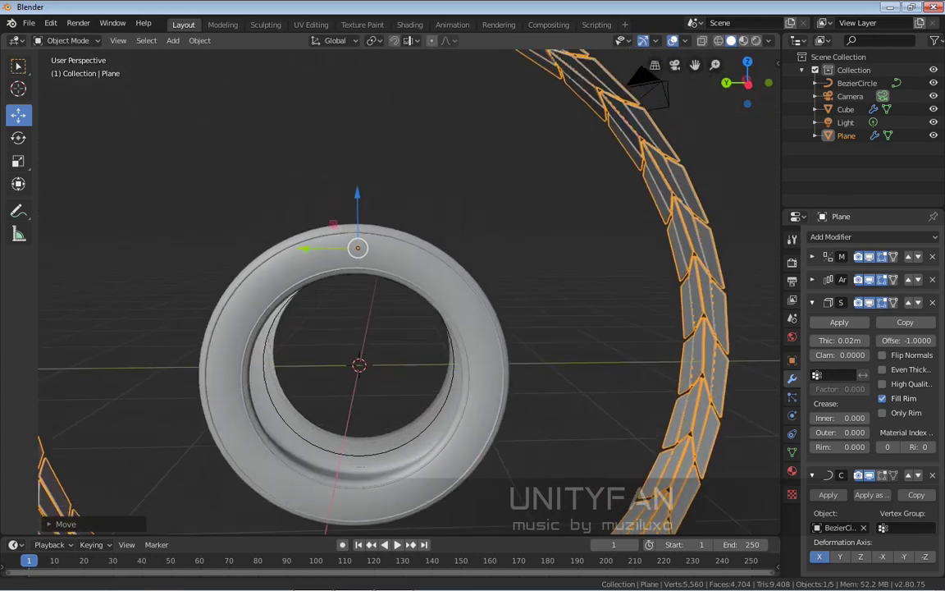
pyautogui.keyDown('shift'); pyautogui.moveTo(361, 248); pyautogui.dragTo(358, 275, button='middle'); pyautogui.keyUp('shift')
pyautogui.moveTo(355, 224); pyautogui.dragTo(355, 197)
pyautogui.scroll(2, 355, 196)
pyautogui.keyDown('shift'); pyautogui.moveTo(355, 199); pyautogui.dragTo(358, 301, button='middle'); pyautogui.keyUp('shift')
# - In Edit Mode, lower the tread blocks about 1.47 m along the Z axis onto the top of the tyre
pyautogui.moveTo(357, 302); pyautogui.dragTo(417, 319, button='middle')
pyautogui.scroll(2, 381, 277)
pyautogui.press('Tab')
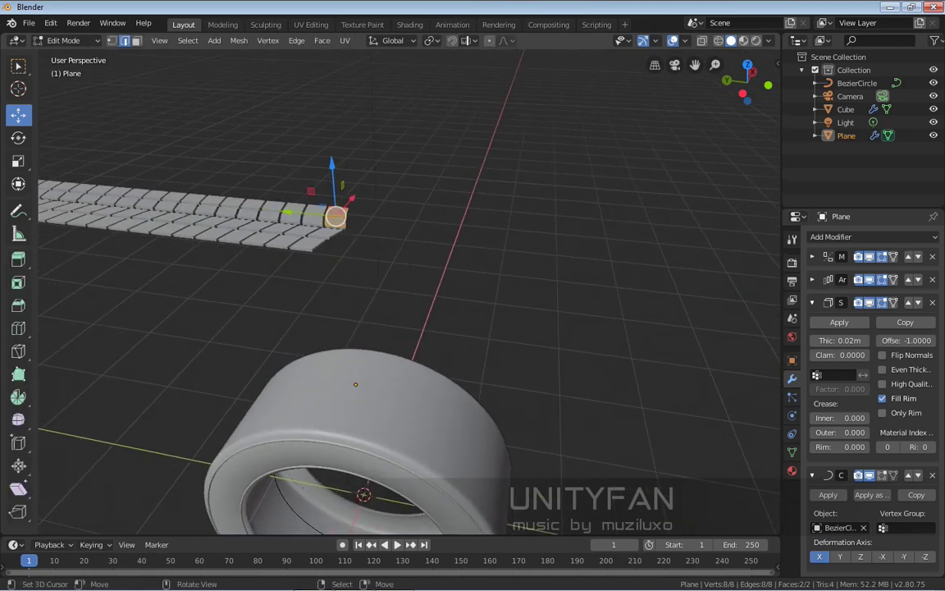
pyautogui.press('g')
pyautogui.press('z')
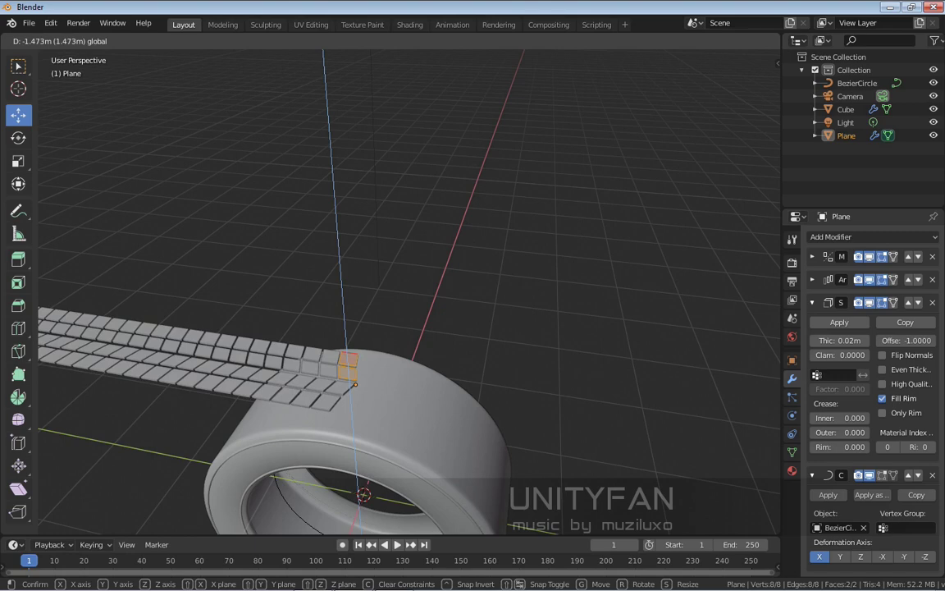
pyautogui.click(414, 374)
pyautogui.press('Tab')
pyautogui.moveTo(414, 374); pyautogui.dragTo(235, 176, button='middle')
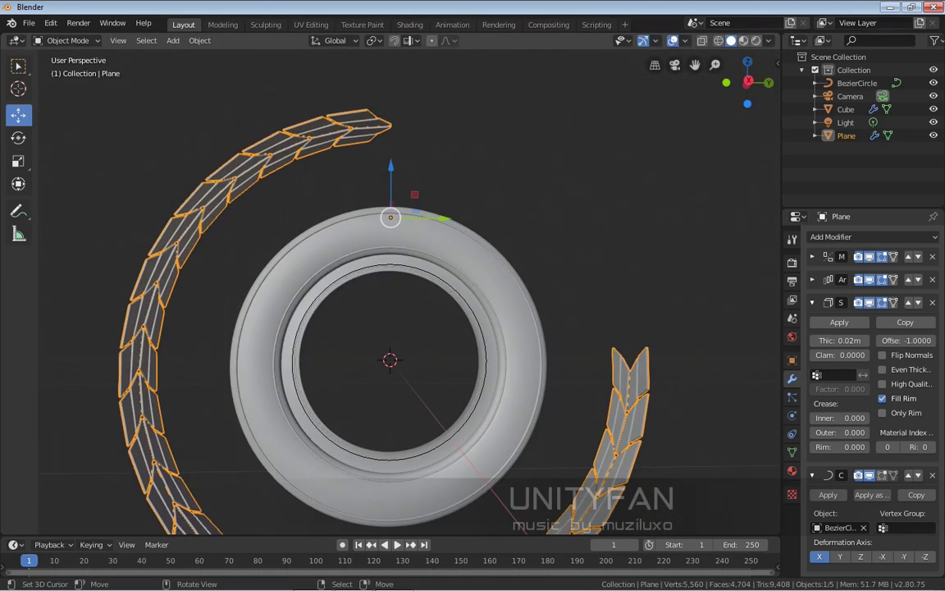
# - Select the Bezier circle and scale it up by about 1.59 to the tyre's outer size
pyautogui.rightClick(321, 294)
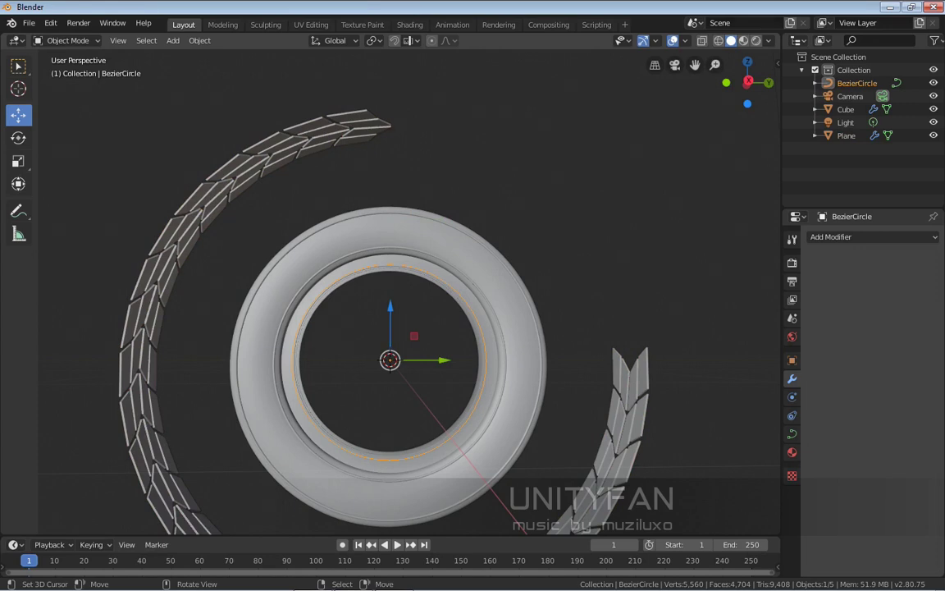
pyautogui.press('s')
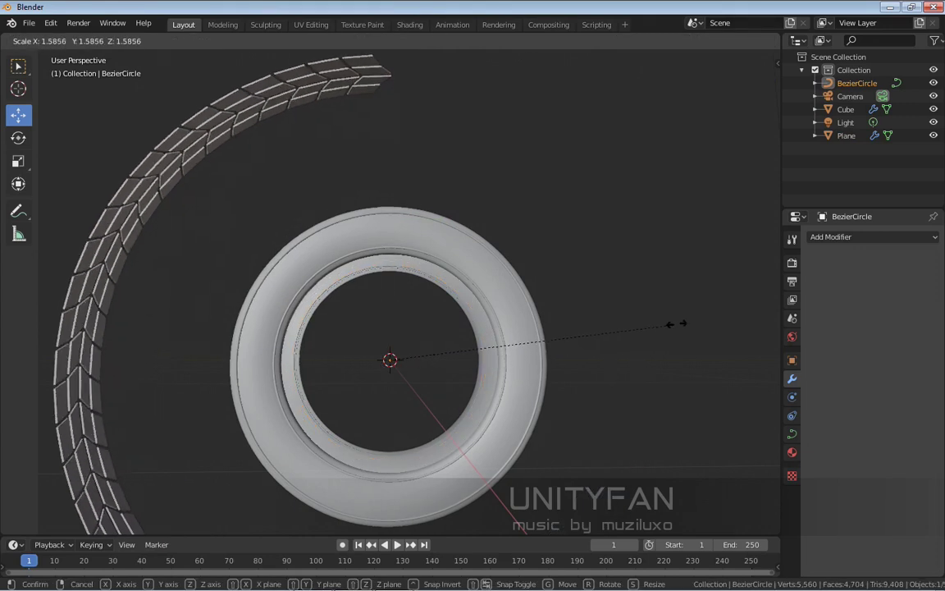
pyautogui.click(677, 323)
pyautogui.moveTo(677, 323); pyautogui.dragTo(575, 396, button='middle')
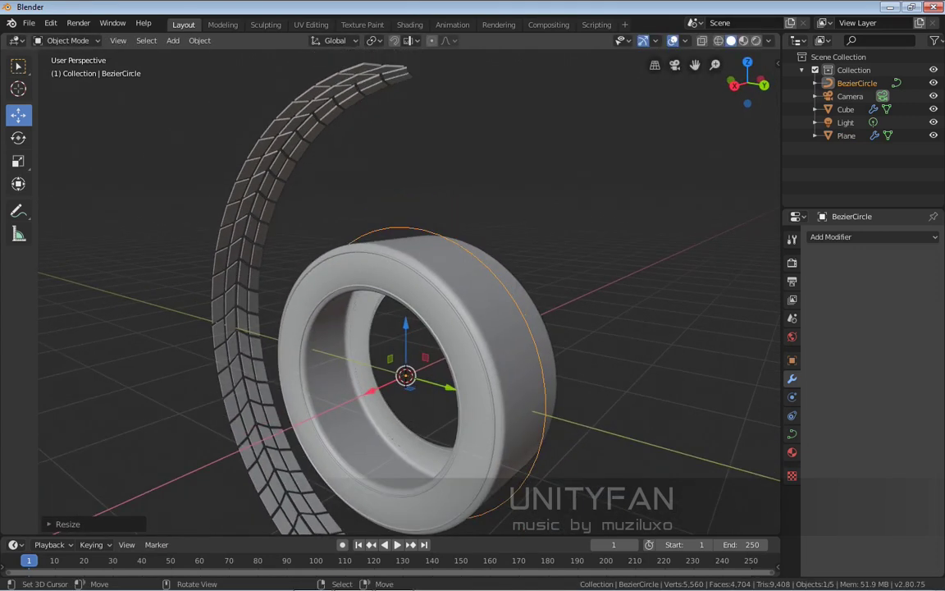
pyautogui.press('s')
pyautogui.press('Escape')
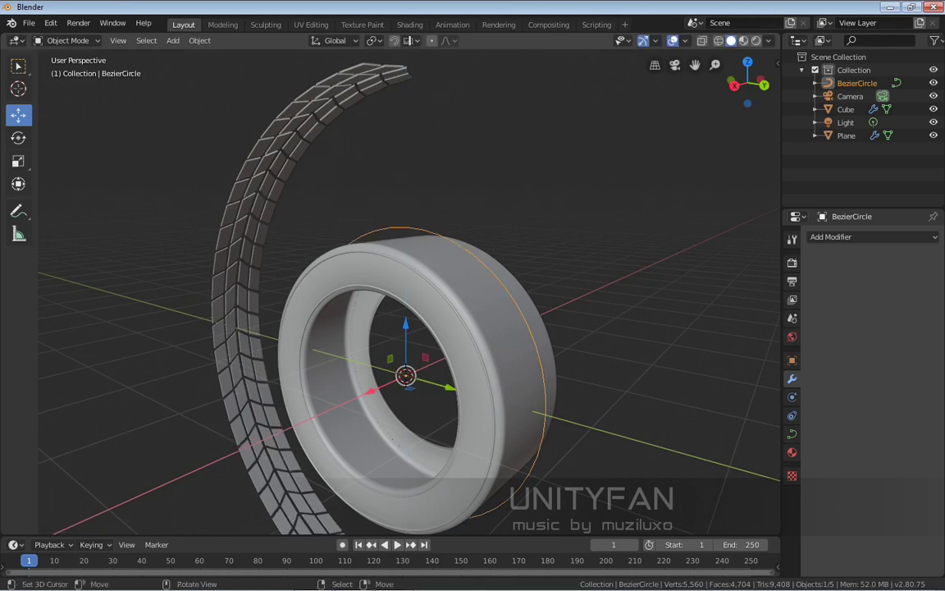
pyautogui.press('s')
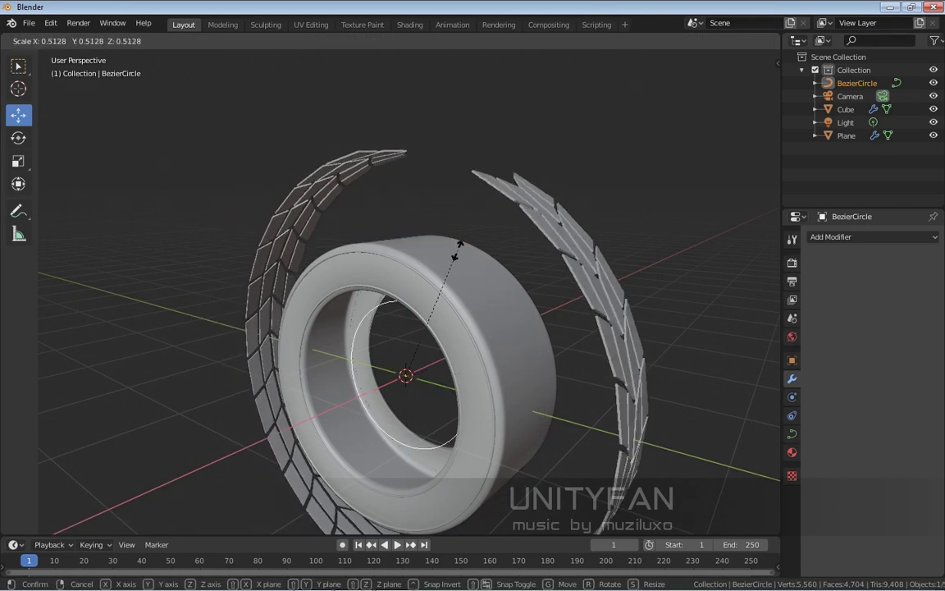
pyautogui.press('Escape')
# - Scale the Bezier circle down to about 0.95 so it follows the tyre's outer surface
pyautogui.scroll(2, 612, 295)
pyautogui.press('s')
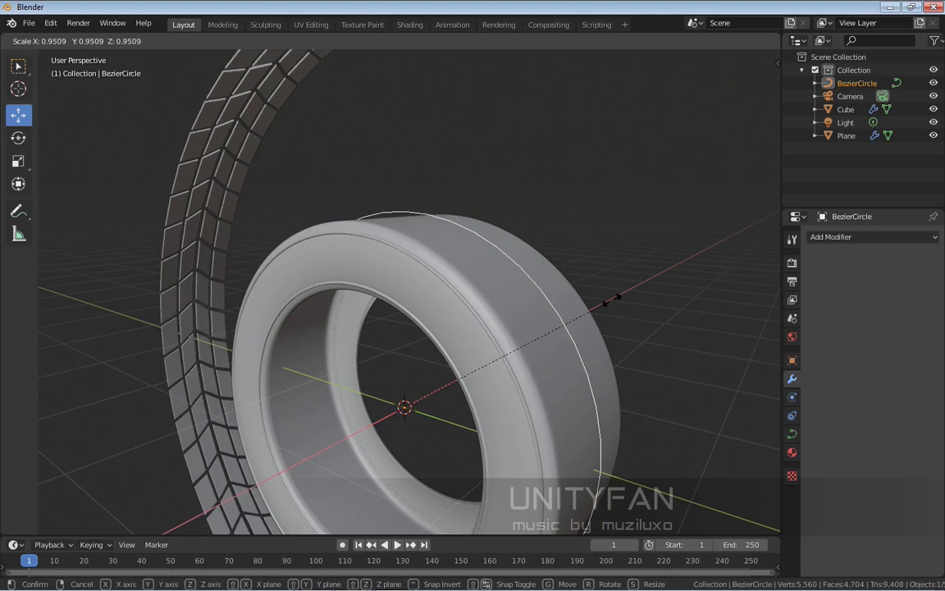
pyautogui.click(609, 302)
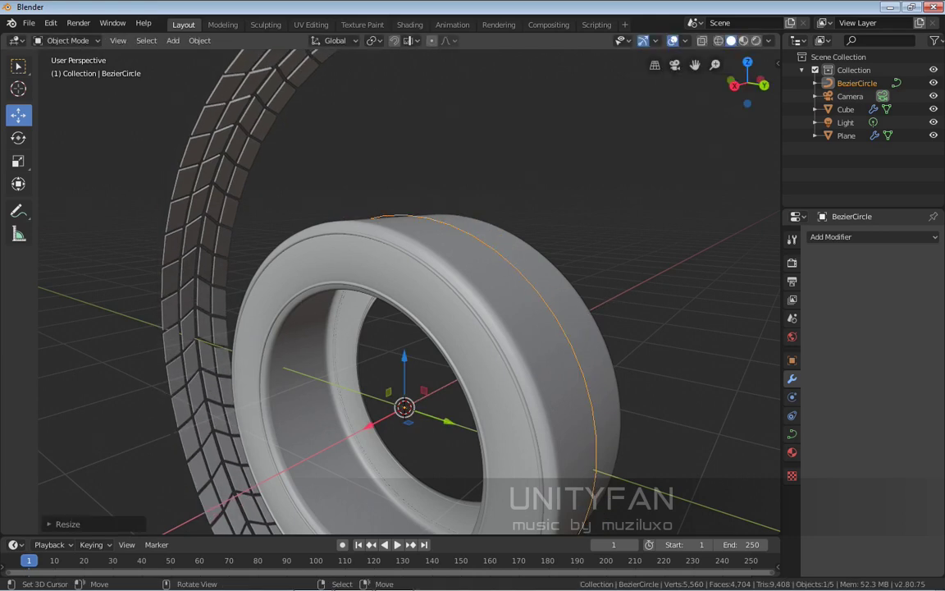
pyautogui.scroll(2, 609, 302)
pyautogui.moveTo(609, 302); pyautogui.dragTo(686, 369, button='middle')
pyautogui.scroll(-2, 660, 279)
# - Select the tread plane and move it down along the Z axis until its origin is near the tyre's centre
pyautogui.rightClick(279, 140)
pyautogui.press('Tab')
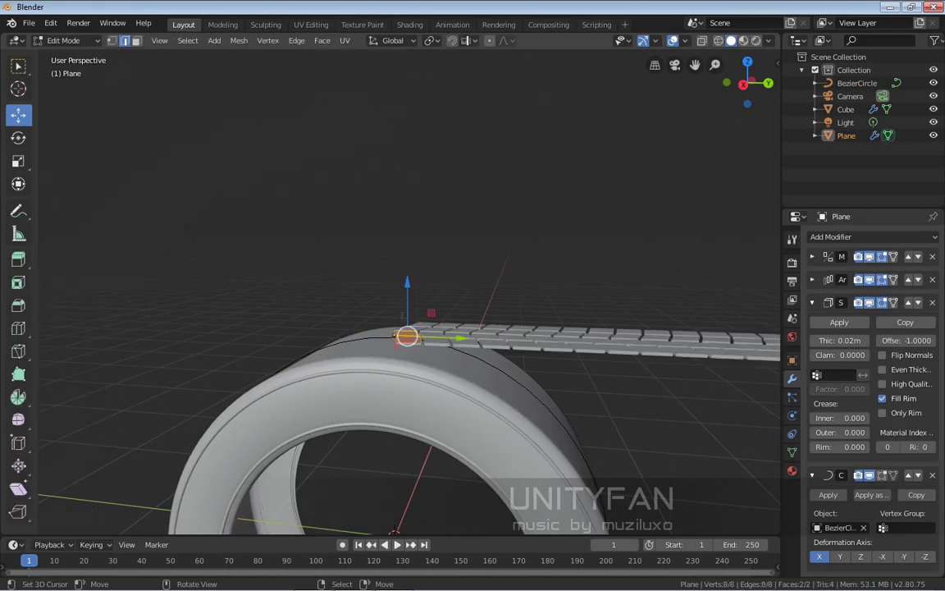
pyautogui.scroll(3, 477, 341)
pyautogui.moveTo(478, 342); pyautogui.dragTo(396, 353, button='middle')
pyautogui.moveTo(345, 382); pyautogui.dragTo(407, 316, button='middle')
pyautogui.press('Tab')
pyautogui.moveTo(418, 162); pyautogui.dragTo(418, 298)
pyautogui.moveTo(419, 298); pyautogui.dragTo(497, 361, button='middle')
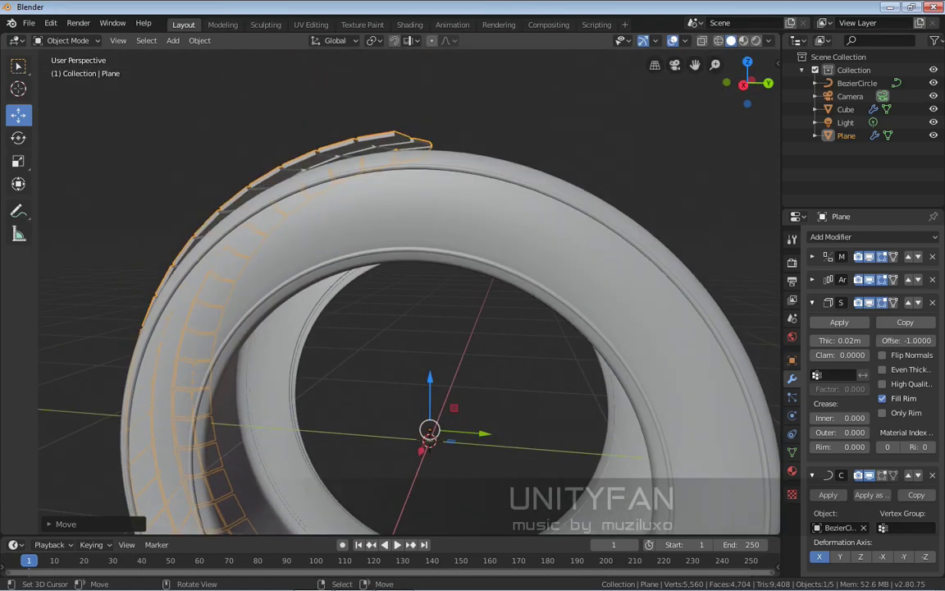
# - Fine-tune the tread plane's height along the Z axis so the blocks rest on the tyre's outer surface
pyautogui.press('g')
pyautogui.press('z')
pyautogui.moveTo(430, 390); pyautogui.dragTo(430, 393)
pyautogui.moveTo(430, 361); pyautogui.dragTo(332, 385, button='middle')
pyautogui.scroll(5, 410, 291)
pyautogui.scroll(-5, 409, 291)
pyautogui.moveTo(353, 344); pyautogui.dragTo(434, 314, button='middle')
pyautogui.moveTo(422, 467); pyautogui.dragTo(422, 473)
pyautogui.moveTo(422, 459); pyautogui.dragTo(456, 473, button='middle')
pyautogui.moveTo(427, 470); pyautogui.dragTo(427, 464)
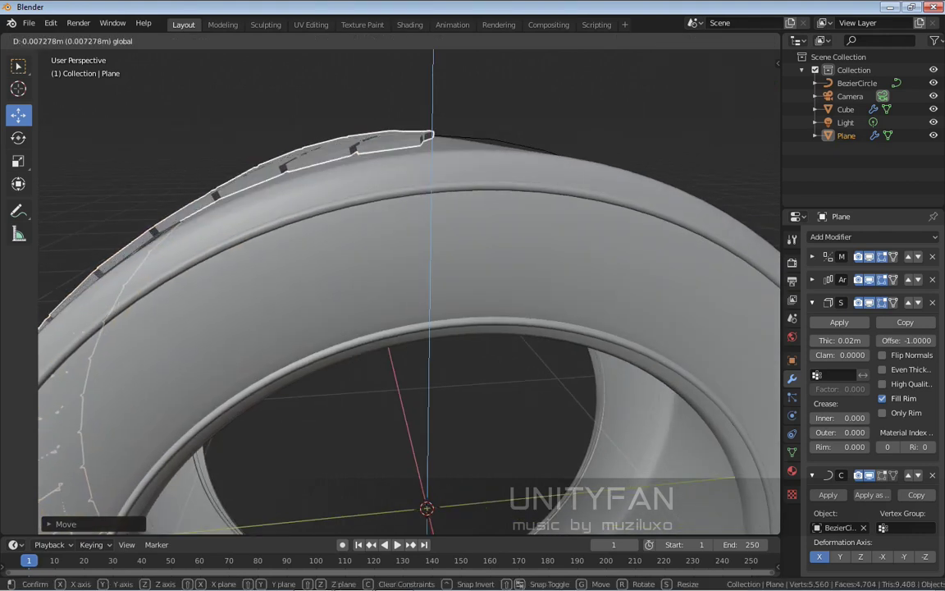
pyautogui.moveTo(427, 507); pyautogui.dragTo(428, 510)
pyautogui.moveTo(427, 510); pyautogui.dragTo(448, 513, button='middle')
pyautogui.moveTo(449, 410); pyautogui.dragTo(332, 478, button='middle')
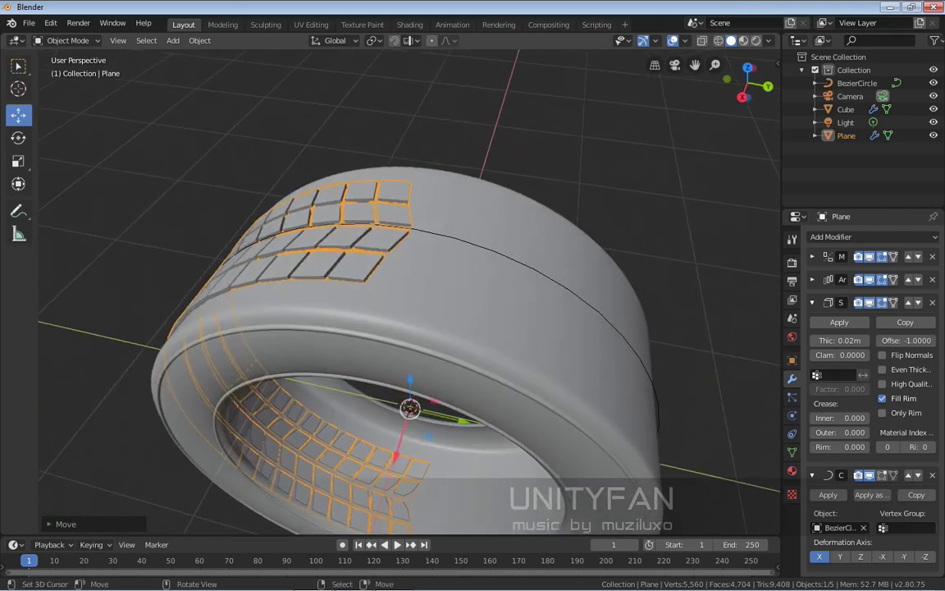
# - Expand the tread plane's Array modifier and raise the count to 52 so the blocks wrap the whole tyre
pyautogui.press('Tab')
pyautogui.moveTo(426, 435); pyautogui.dragTo(447, 357, button='middle')
pyautogui.press('Tab')
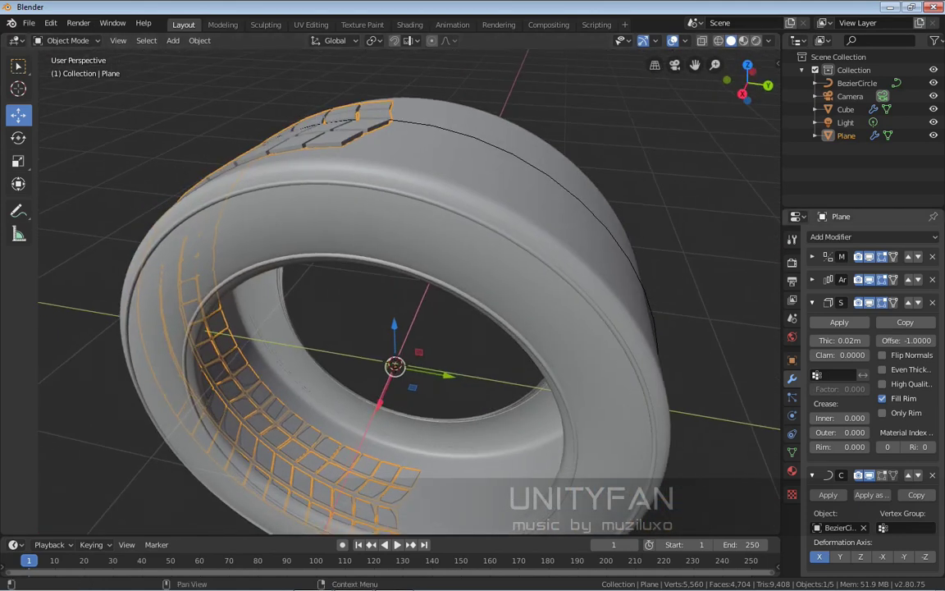
pyautogui.click(812, 279)
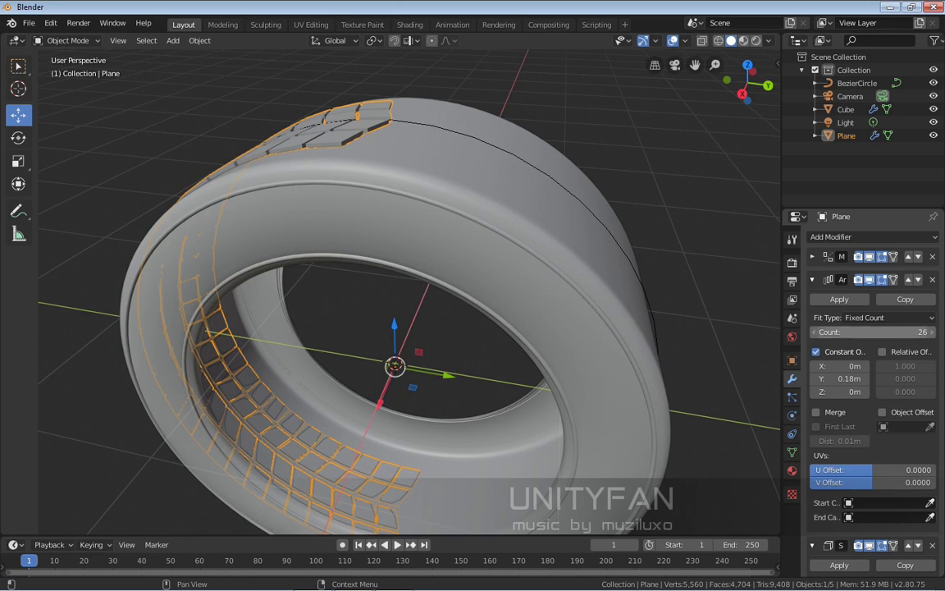
pyautogui.moveTo(492, 328)
pyautogui.mouseDown(button='middle')
pyautogui.moveTo(463, 328)
pyautogui.moveTo(484, 320)
pyautogui.mouseUp(button='middle')
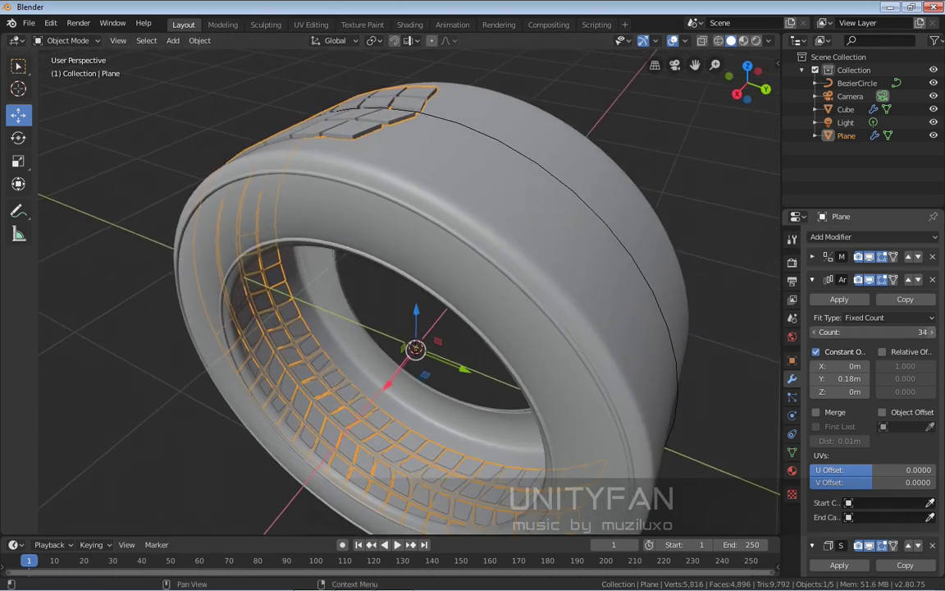
pyautogui.moveTo(872, 331); pyautogui.dragTo(915, 332)
pyautogui.moveTo(492, 328); pyautogui.dragTo(567, 460, button='middle')
pyautogui.scroll(3, 554, 316)
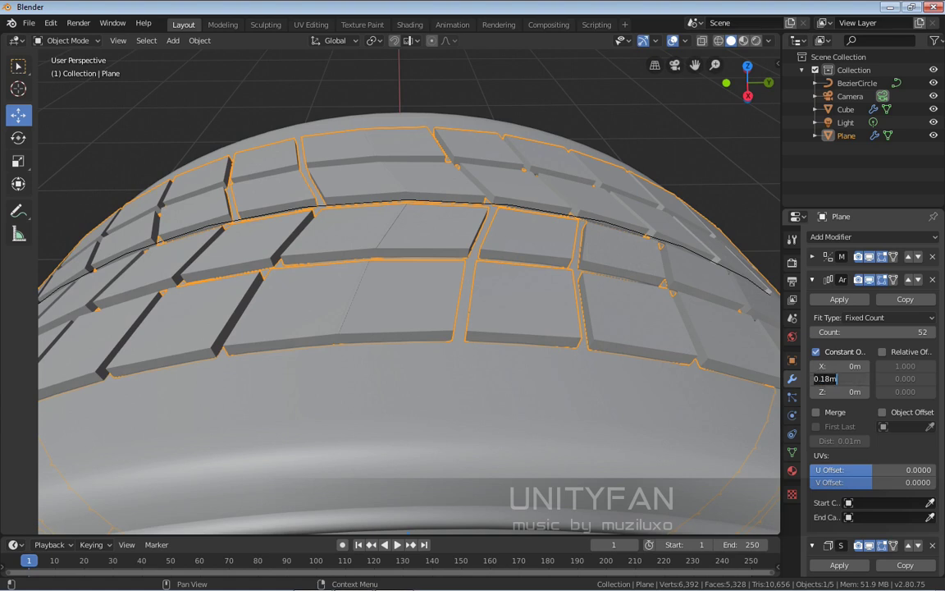
# - Refine the Array's constant Y offset to 0.1795 m so the first and last tread blocks meet with an even gap
pyautogui.press('Return')
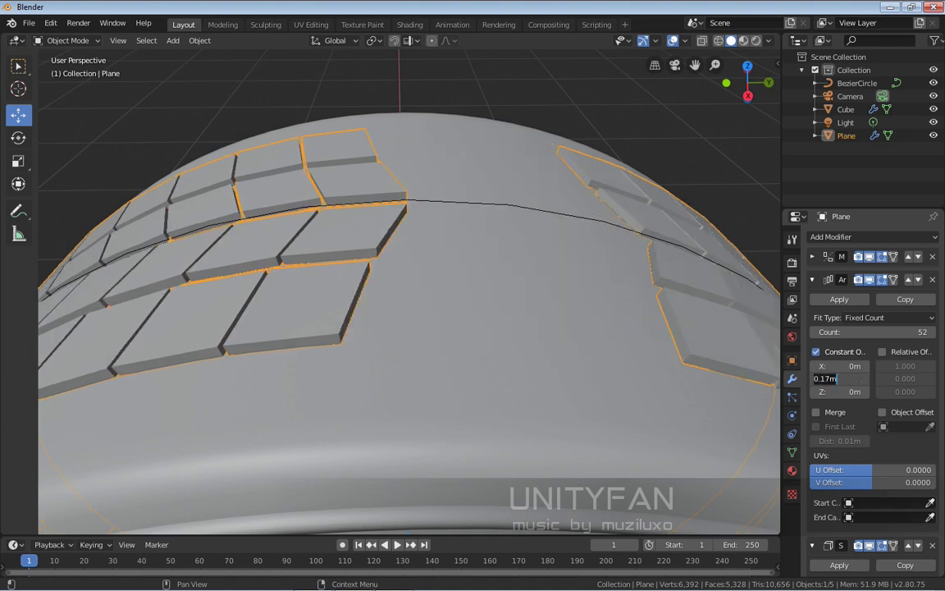
pyautogui.press('Return')
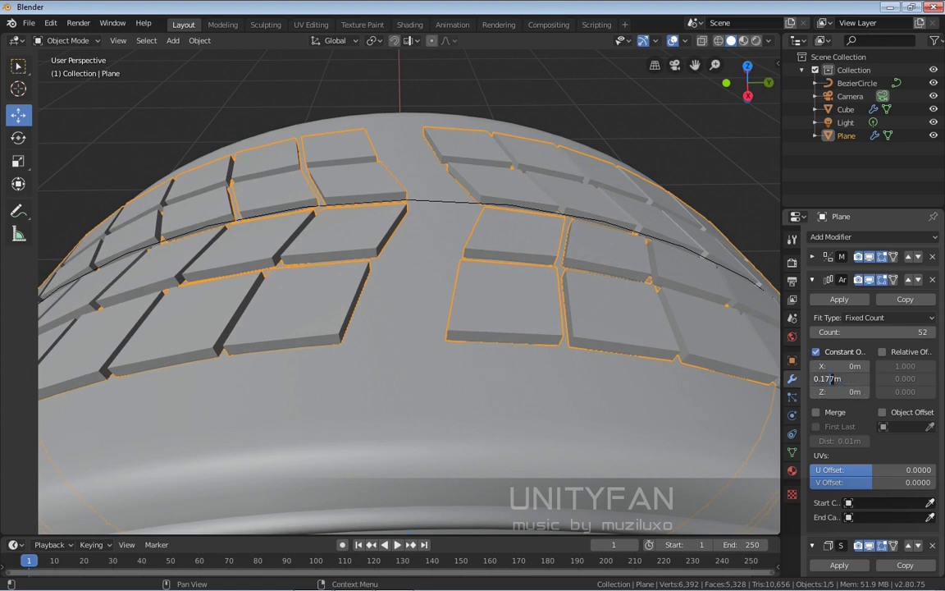
pyautogui.press('Return')
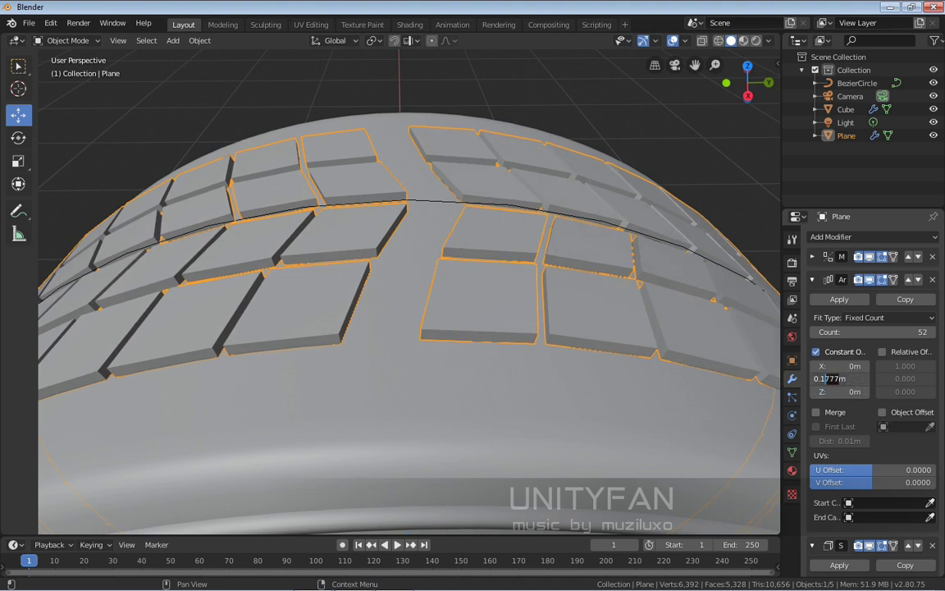
pyautogui.press('Return')
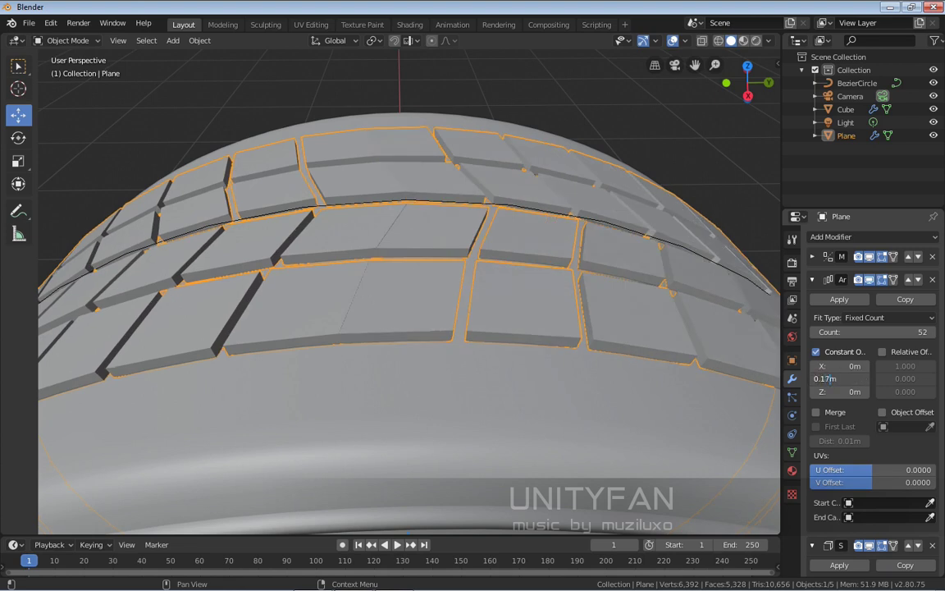
pyautogui.press('Return')
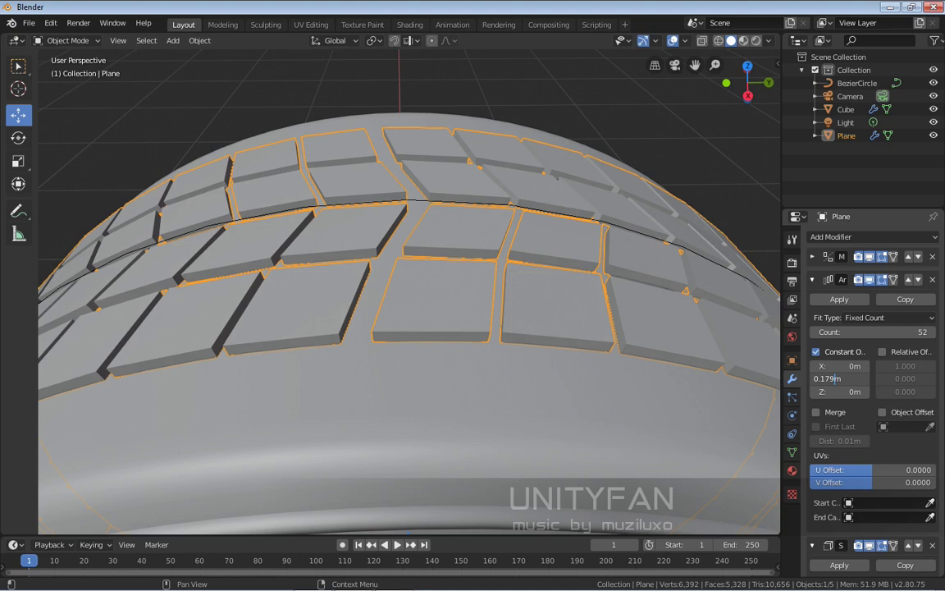
pyautogui.press('Return')
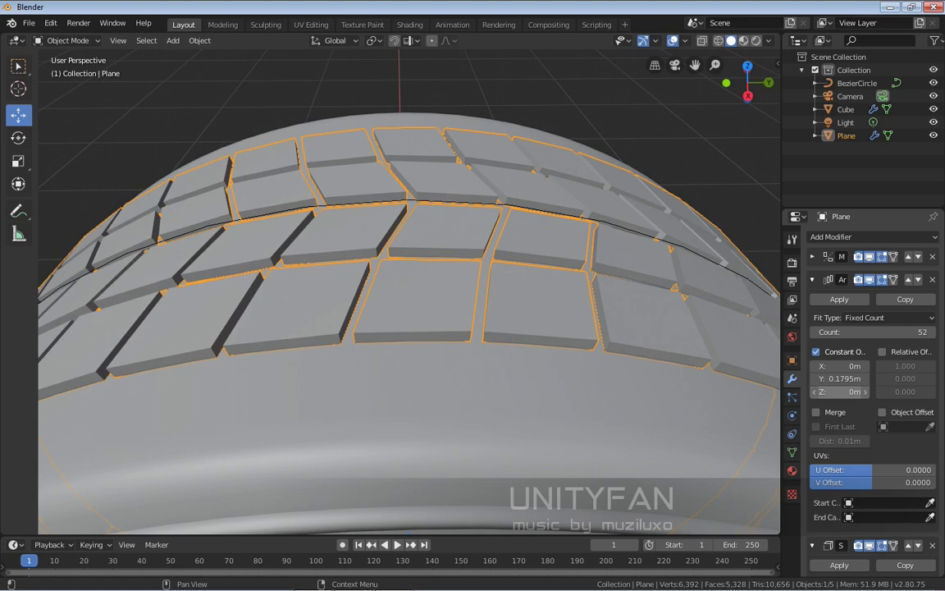
pyautogui.moveTo(411, 287); pyautogui.dragTo(361, 270, button='middle')
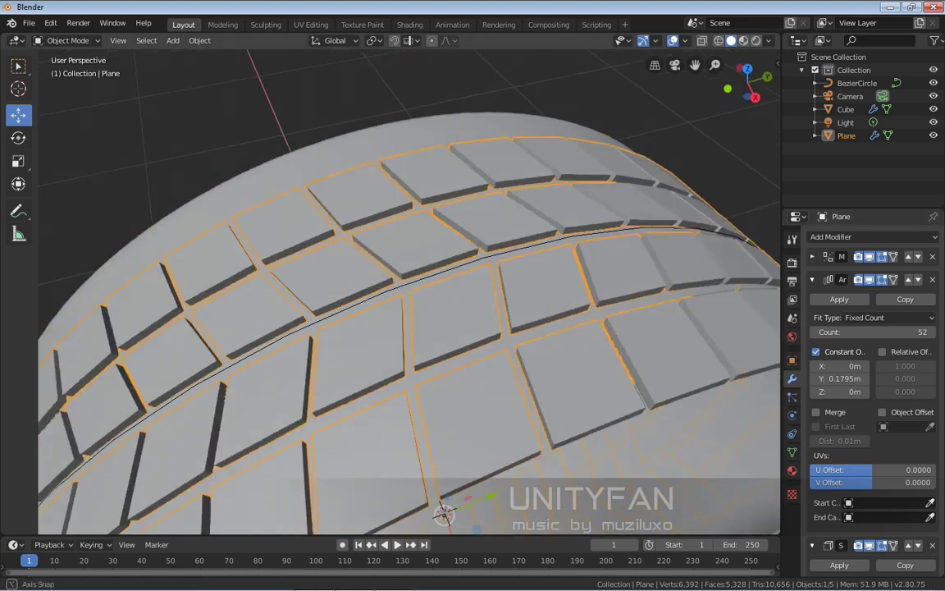
# - Examine how the tread blocks meet the tyre's rounded shoulder, both up close and on the whole tyre
pyautogui.scroll(-5, 408, 291)
pyautogui.moveTo(409, 292); pyautogui.dragTo(458, 270, button='middle')
pyautogui.scroll(2, 409, 292)
pyautogui.keyDown('shift'); pyautogui.moveTo(457, 269); pyautogui.dragTo(385, 312, button='middle'); pyautogui.keyUp('shift')
pyautogui.scroll(3, 416, 217)
pyautogui.keyDown('shift'); pyautogui.moveTo(417, 217); pyautogui.dragTo(288, 236, button='middle'); pyautogui.keyUp('shift')
pyautogui.scroll(3, 288, 236)
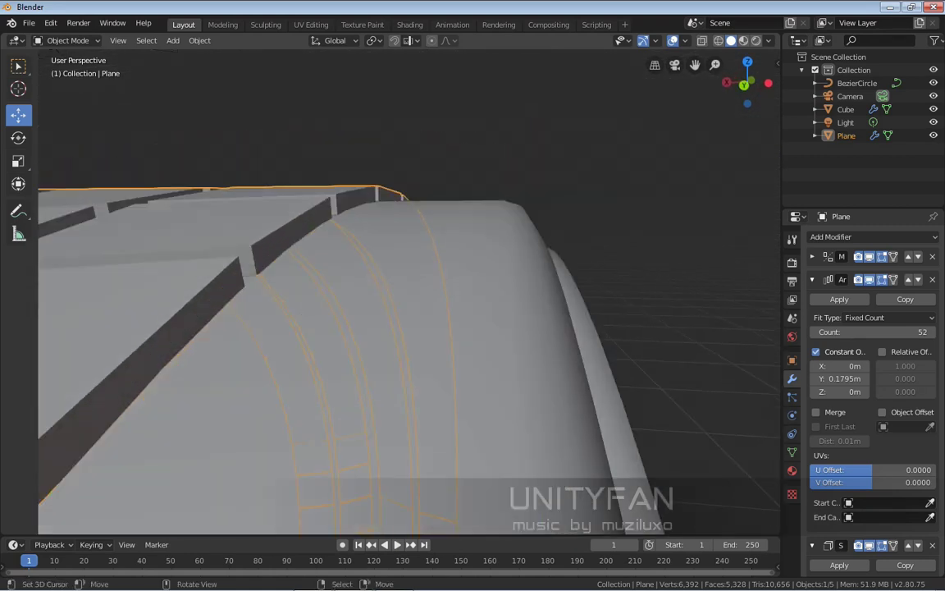
pyautogui.moveTo(345, 247)
pyautogui.mouseDown(button='middle')
pyautogui.moveTo(299, 259)
pyautogui.moveTo(348, 246)
pyautogui.mouseUp(button='middle')
pyautogui.keyDown('shift'); pyautogui.moveTo(348, 246); pyautogui.dragTo(353, 297, button='middle'); pyautogui.keyUp('shift')
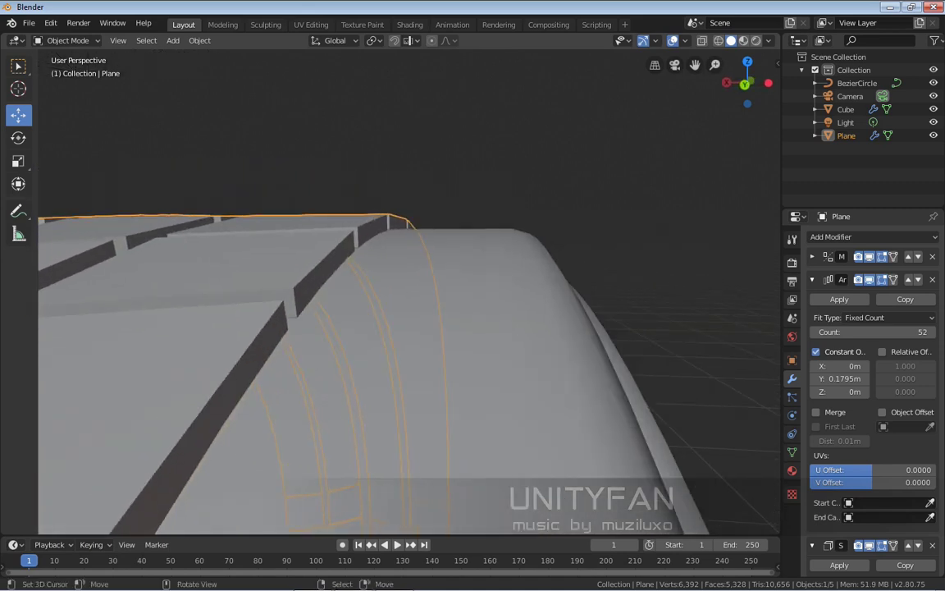
pyautogui.scroll(-3, 354, 297)
pyautogui.moveTo(361, 246); pyautogui.dragTo(399, 251, button='middle')
pyautogui.scroll(-3, 399, 251)
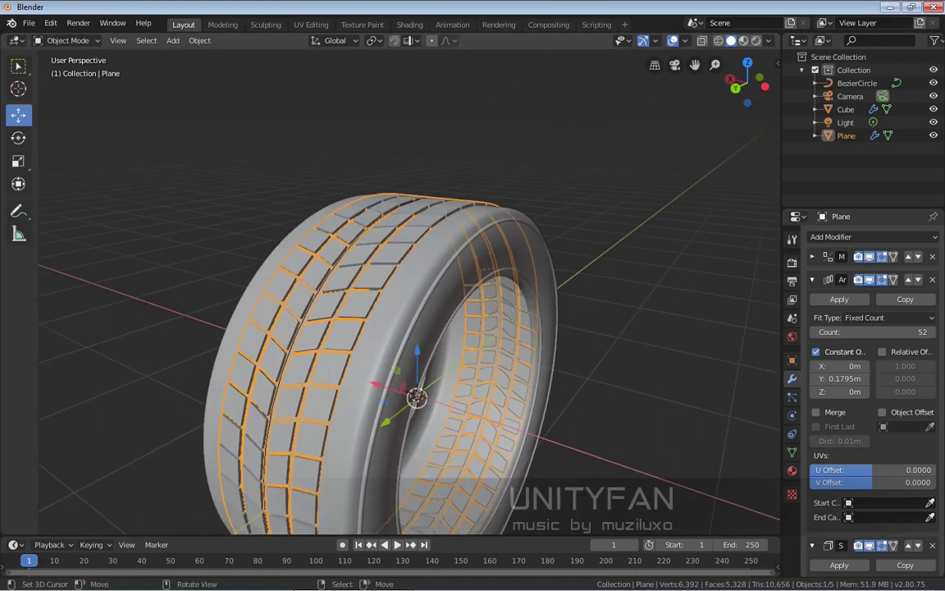
# - Split the 3D viewport into two side-by-side views and frame the tyre's shoulder closely in one of them
pyautogui.moveTo(778, 38); pyautogui.dragTo(402, 73)
pyautogui.scroll(1, 220, 287)
pyautogui.keyDown('shift'); pyautogui.moveTo(220, 288); pyautogui.dragTo(246, 368, button='middle'); pyautogui.keyUp('shift')
pyautogui.scroll(3, 230, 296)
pyautogui.moveTo(152, 299); pyautogui.dragTo(148, 296, button='middle')
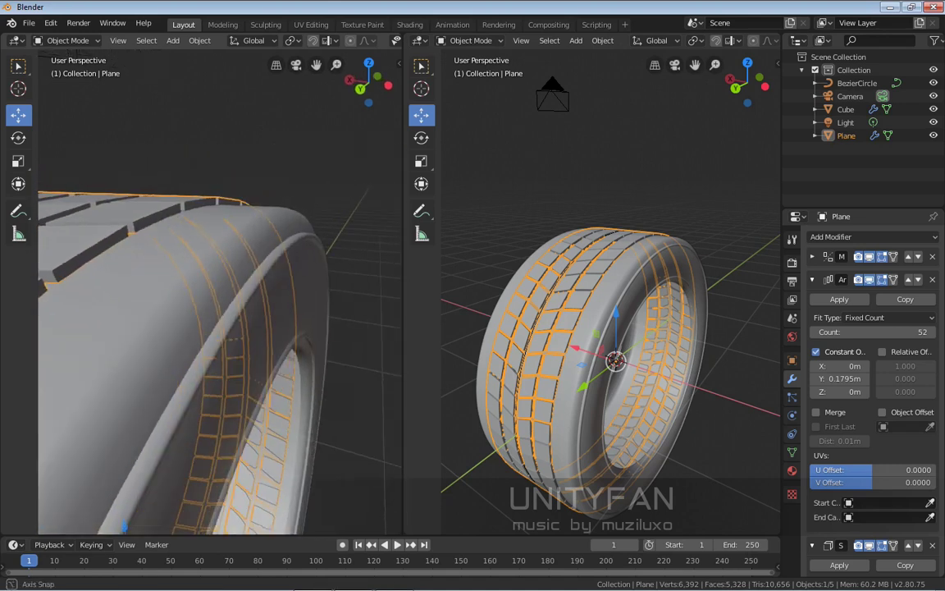
pyautogui.moveTo(623, 328); pyautogui.dragTo(566, 303, button='middle')
pyautogui.scroll(2, 590, 328)
# - Enter Edit Mode on the tread plane, select its outer block face, and slightly adjust the divide between the two views
pyautogui.press('Tab')
pyautogui.moveTo(574, 345); pyautogui.dragTo(738, 320, button='middle')
pyautogui.scroll(2, 574, 337)
pyautogui.moveTo(492, 312); pyautogui.dragTo(604, 304, button='middle')
pyautogui.scroll(2, 585, 300)
pyautogui.scroll(2, 586, 300)
pyautogui.scroll(2, 604, 304)
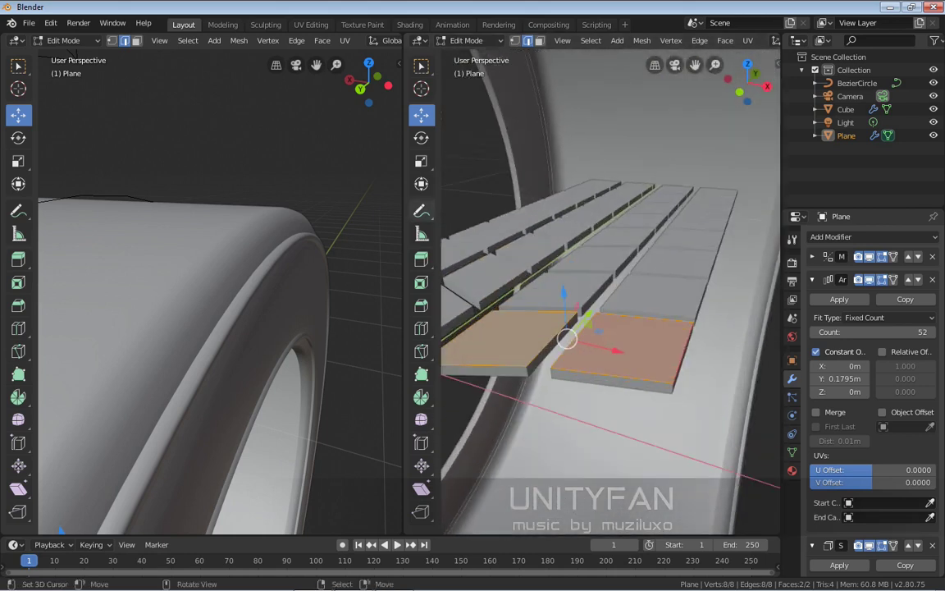
pyautogui.rightClick(624, 349)
pyautogui.scroll(-3, 624, 348)
pyautogui.moveTo(624, 349)
pyautogui.mouseDown(button='middle')
pyautogui.moveTo(668, 382)
pyautogui.moveTo(620, 345)
pyautogui.moveTo(613, 350)
pyautogui.mouseUp(button='middle')
pyautogui.scroll(3, 619, 345)
pyautogui.moveTo(576, 287); pyautogui.dragTo(562, 296, button='middle')
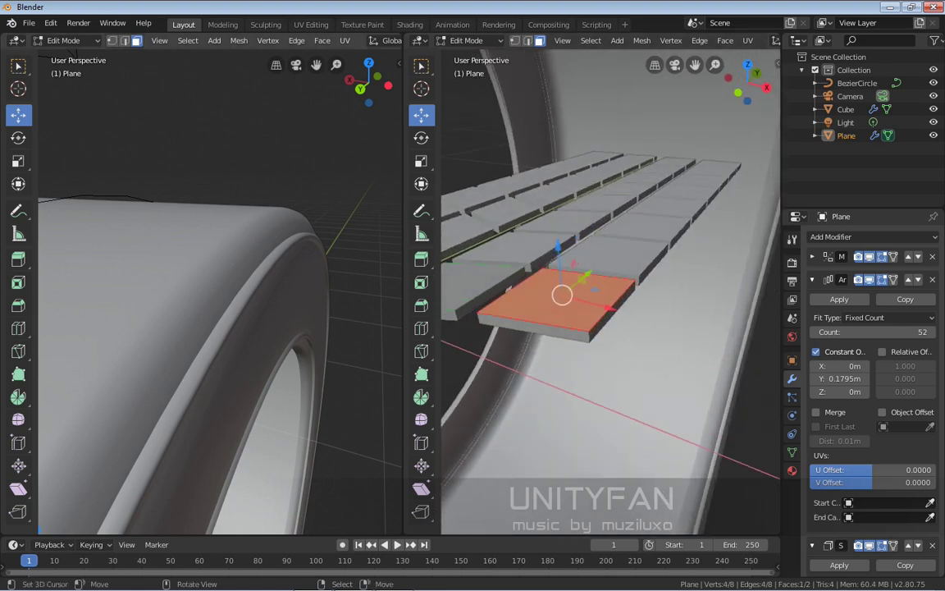
pyautogui.moveTo(403, 295); pyautogui.dragTo(394, 296)
pyautogui.moveTo(558, 295); pyautogui.dragTo(594, 356, button='middle')
pyautogui.scroll(-2, 608, 292)
pyautogui.moveTo(608, 312)
pyautogui.mouseDown(button='middle')
pyautogui.moveTo(608, 292)
pyautogui.moveTo(605, 313)
pyautogui.mouseUp(button='middle')
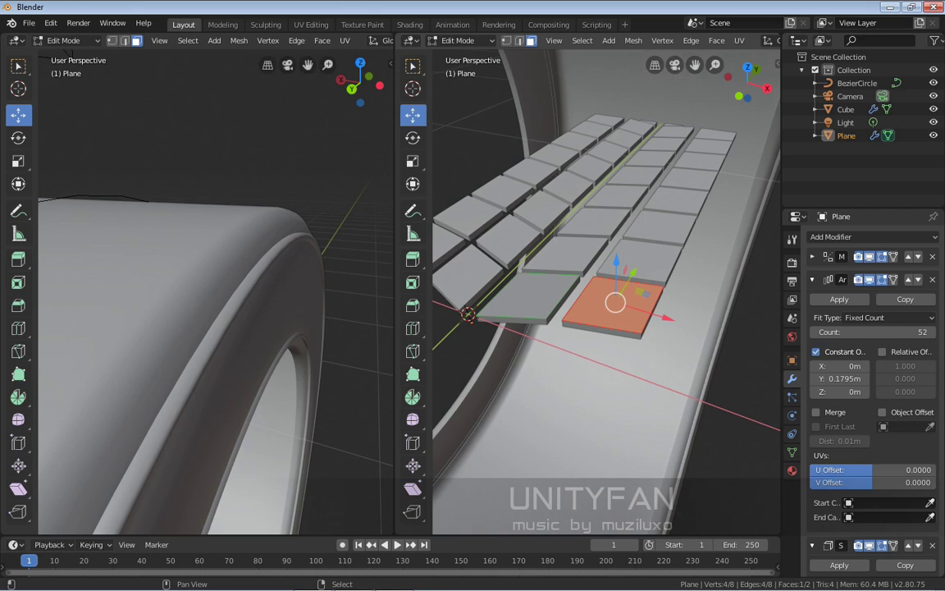
# - Duplicate the outer block face, move the copy outward as a third block, and nudge it along the Y axis
pyautogui.hotkey('shift', 'd')
pyautogui.press('Escape')
pyautogui.press('g')
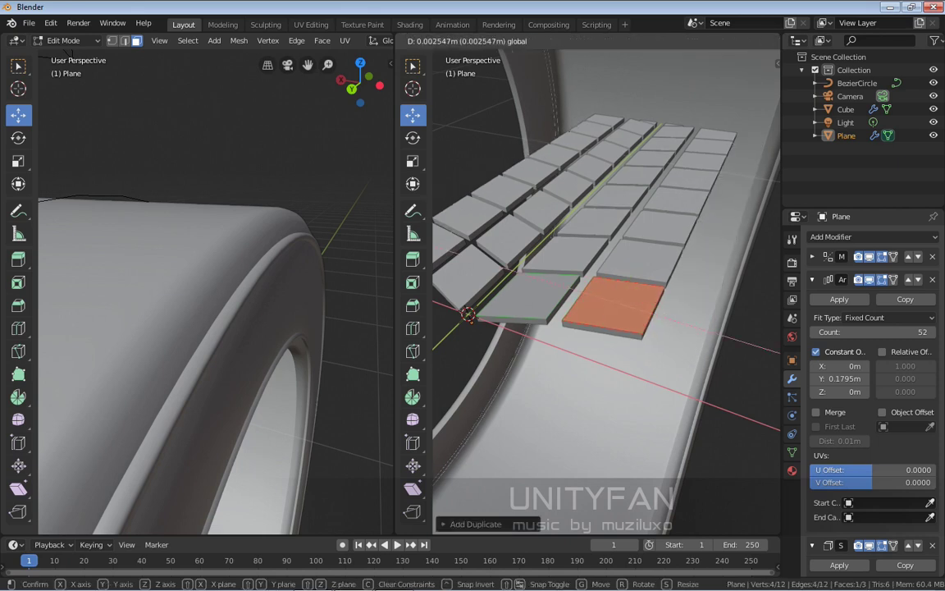
pyautogui.moveTo(726, 341); pyautogui.dragTo(746, 347)
pyautogui.moveTo(738, 348); pyautogui.dragTo(650, 345, button='middle')
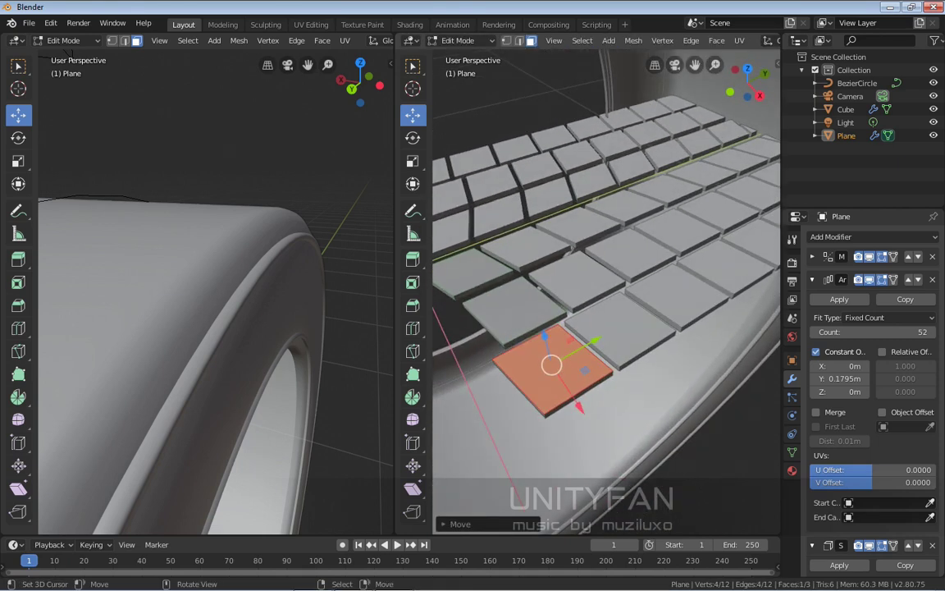
pyautogui.moveTo(595, 342); pyautogui.dragTo(608, 334)
pyautogui.press('Return')
pyautogui.press('Tab')
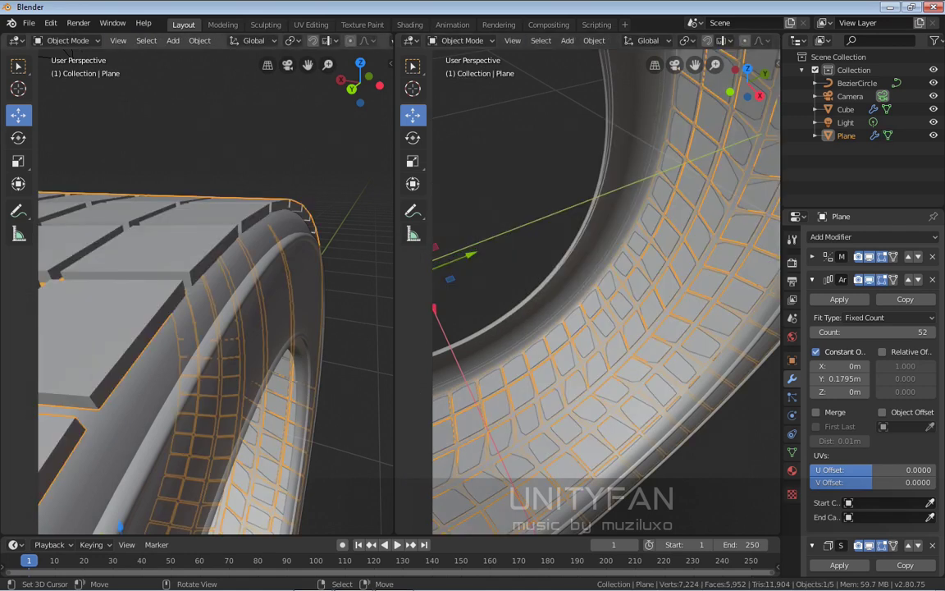
pyautogui.scroll(-3, 215, 292)
pyautogui.moveTo(197, 287); pyautogui.dragTo(205, 303, button='middle')
pyautogui.keyDown('shift'); pyautogui.moveTo(158, 329); pyautogui.dragTo(228, 320, button='middle'); pyautogui.keyUp('shift')
# - Shift the inner block's outer edge along the Y axis, then the second block's outer edge together with the third block's edges
pyautogui.moveTo(599, 328); pyautogui.dragTo(653, 277, button='middle')
pyautogui.press('Tab')
pyautogui.press('KP_Decimal')
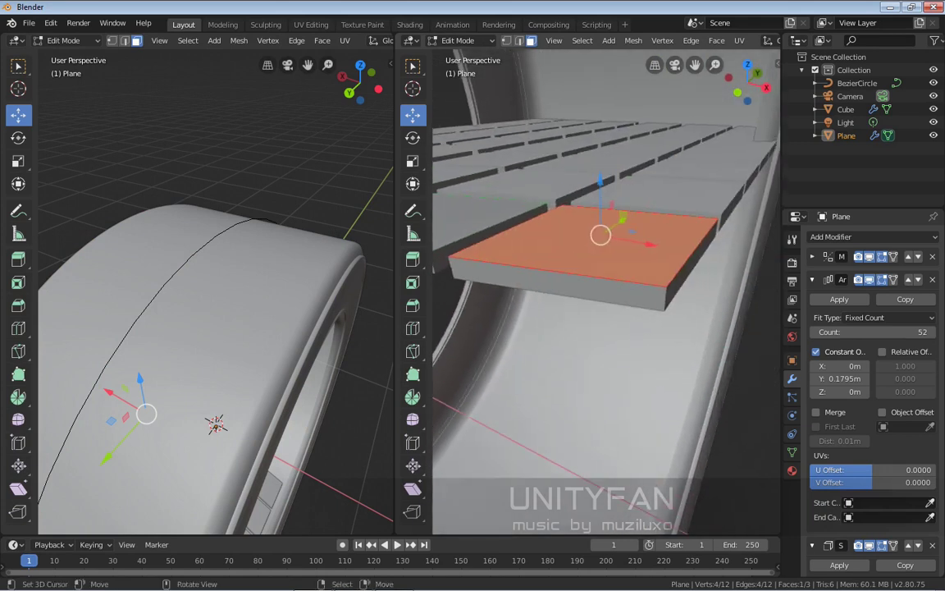
pyautogui.scroll(-5, 607, 312)
pyautogui.moveTo(608, 311); pyautogui.dragTo(535, 360, button='middle')
pyautogui.scroll(2, 535, 360)
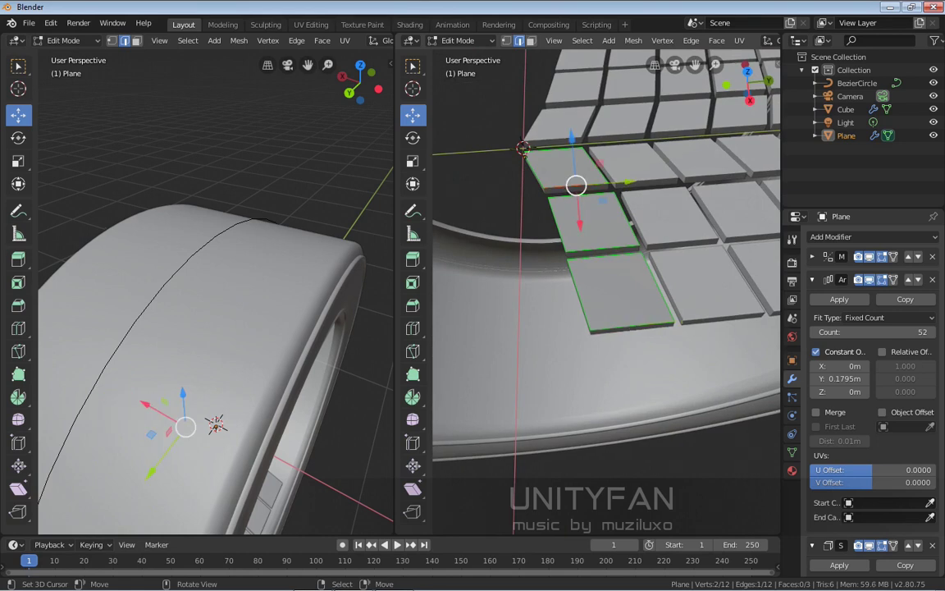
pyautogui.moveTo(638, 204); pyautogui.dragTo(655, 202)
pyautogui.rightClick(605, 256)
pyautogui.keyDown('shift'); pyautogui.rightClick(619, 247); pyautogui.keyUp('shift')
pyautogui.press('g')
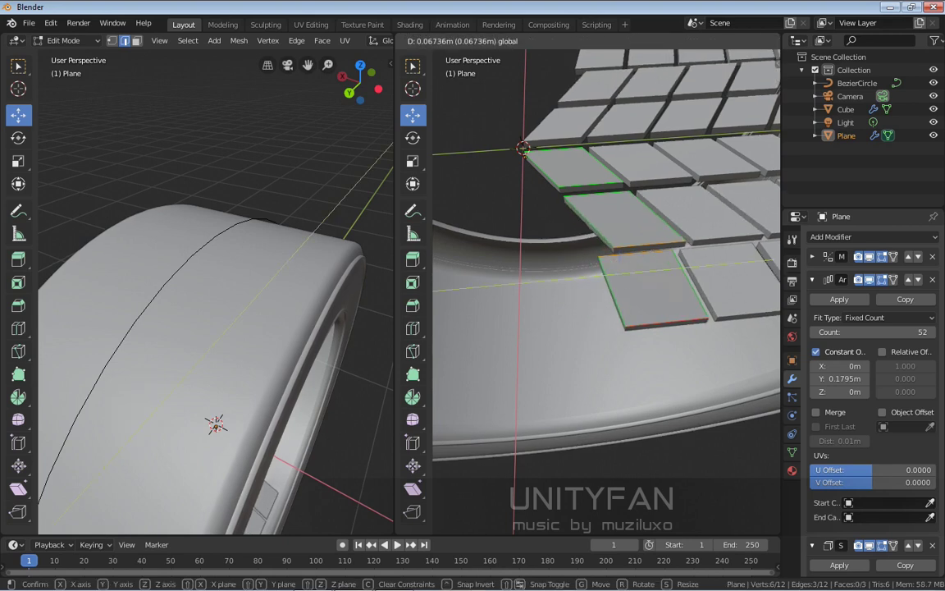
pyautogui.moveTo(688, 266); pyautogui.dragTo(712, 282)
# - Adjust the third block's inner and outer edges along the Y axis to set the block's slant
pyautogui.rightClick(630, 255)
pyautogui.press('g')
pyautogui.moveTo(649, 287); pyautogui.dragTo(759, 310, button='middle')
pyautogui.rightClick(690, 329)
pyautogui.moveTo(742, 332); pyautogui.dragTo(751, 331)
pyautogui.moveTo(698, 322); pyautogui.dragTo(615, 324, button='middle')
pyautogui.keyDown('shift'); pyautogui.rightClick(603, 326); pyautogui.keyUp('shift')
pyautogui.moveTo(607, 321); pyautogui.dragTo(611, 318)
# - Extrude the third block's outer edge along the X axis and lower the new edge along Z to start a side flap
pyautogui.rightClick(622, 359)
pyautogui.moveTo(603, 368); pyautogui.dragTo(644, 296, button='middle')
pyautogui.scroll(2, 655, 309)
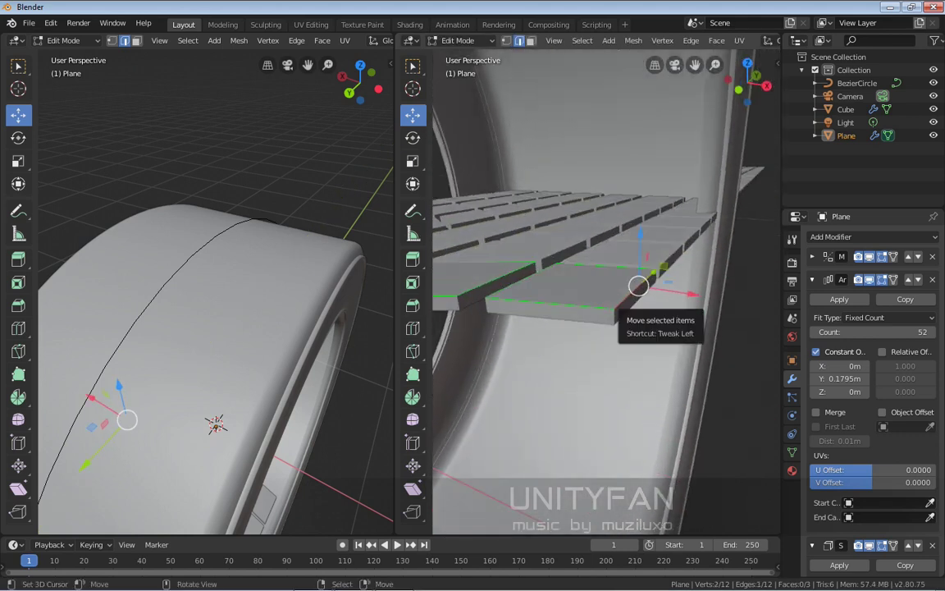
pyautogui.press('e')
pyautogui.press('x')
pyautogui.click(679, 303)
pyautogui.moveTo(687, 241); pyautogui.dragTo(686, 283)
# - Move the extruded edge back inward along the X axis so the side flap hugs the tyre's shoulder
pyautogui.press('Tab')
pyautogui.moveTo(254, 344)
pyautogui.mouseDown(button='middle')
pyautogui.moveTo(222, 305)
pyautogui.moveTo(199, 368)
pyautogui.moveTo(261, 353)
pyautogui.moveTo(238, 349)
pyautogui.mouseUp(button='middle')
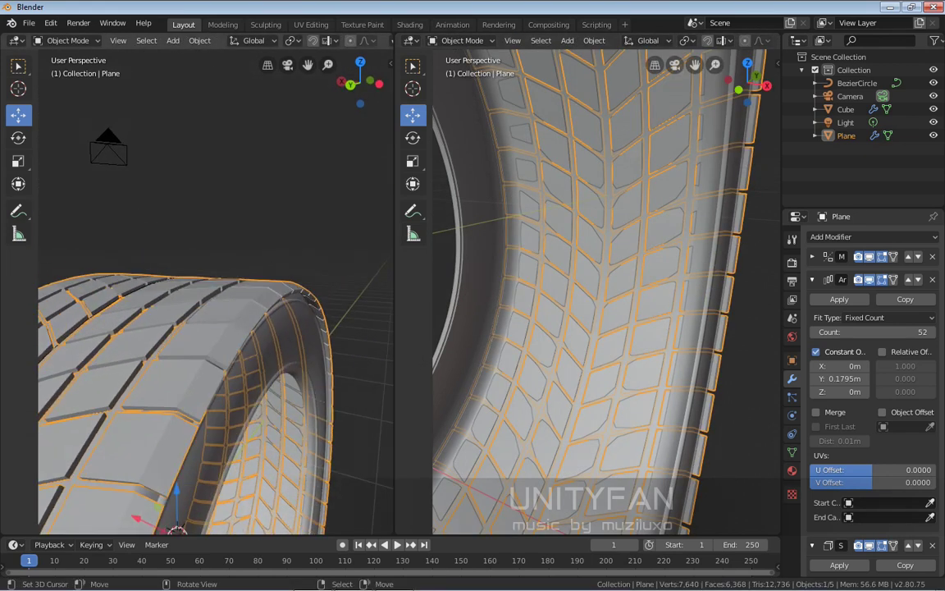
pyautogui.press('Tab')
pyautogui.moveTo(736, 328); pyautogui.dragTo(703, 322)
pyautogui.press('Tab')
pyautogui.moveTo(254, 345); pyautogui.dragTo(241, 329, button='middle')
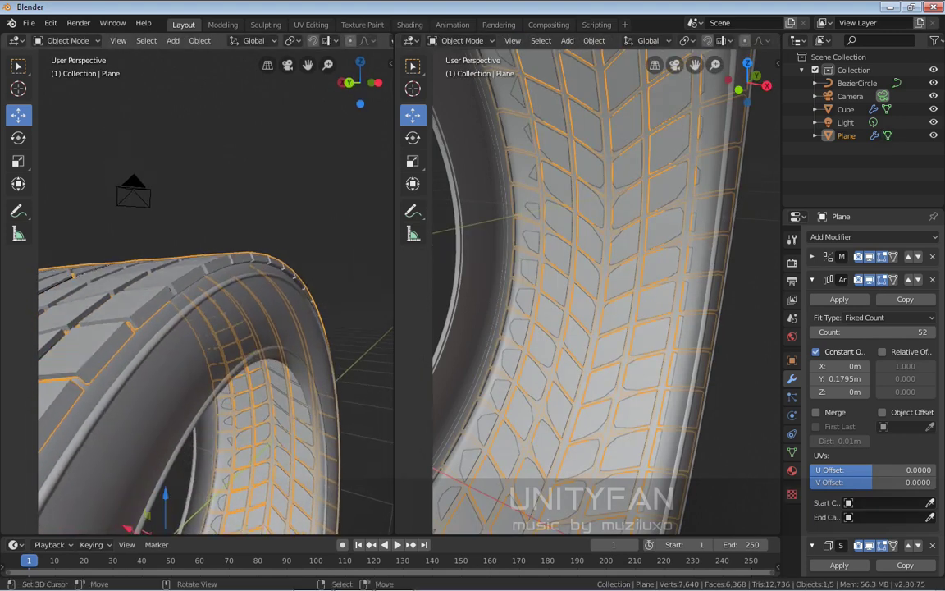
# - Lower the side flap's bottom edge further along the Z axis so it covers more of the sidewall
pyautogui.press('Tab')
pyautogui.moveTo(637, 252); pyautogui.dragTo(630, 245, button='middle')
pyautogui.moveTo(629, 243); pyautogui.dragTo(629, 283)
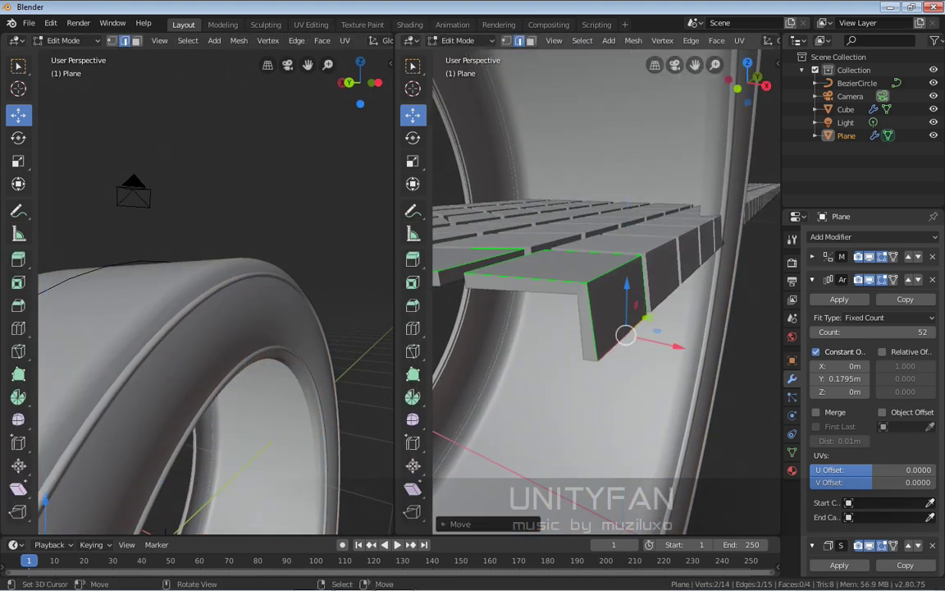
pyautogui.press('Tab')
pyautogui.moveTo(255, 345)
pyautogui.mouseDown(button='middle')
pyautogui.moveTo(237, 335)
pyautogui.moveTo(253, 337)
pyautogui.moveTo(248, 346)
pyautogui.mouseUp(button='middle')
pyautogui.press('Tab')
pyautogui.scroll(2, 629, 287)
pyautogui.moveTo(637, 308); pyautogui.dragTo(637, 319)
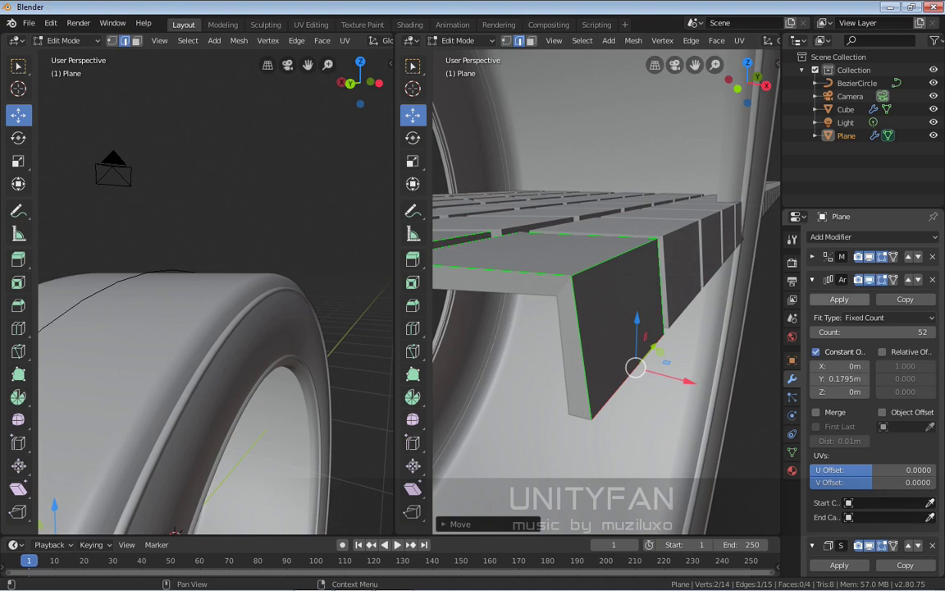
# - Collapse the Array modifier's settings and shift the side flap's bottom edge slightly outward along the X axis
pyautogui.click(812, 280)
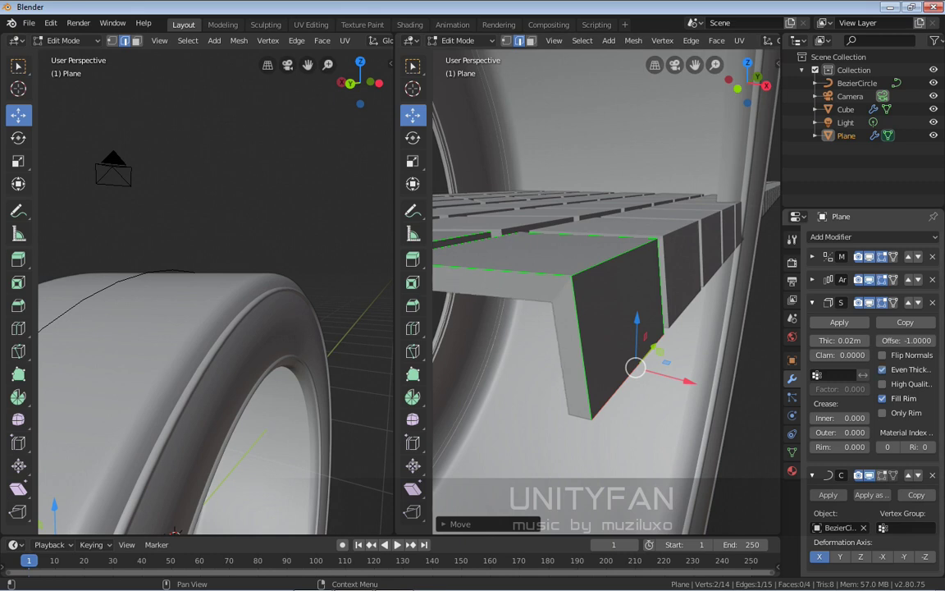
pyautogui.scroll(1, 607, 292)
pyautogui.scroll(-1, 607, 292)
pyautogui.moveTo(607, 292); pyautogui.dragTo(648, 297, button='middle')
pyautogui.keyDown('shift'); pyautogui.moveTo(648, 297); pyautogui.dragTo(559, 331, button='middle'); pyautogui.keyUp('shift')
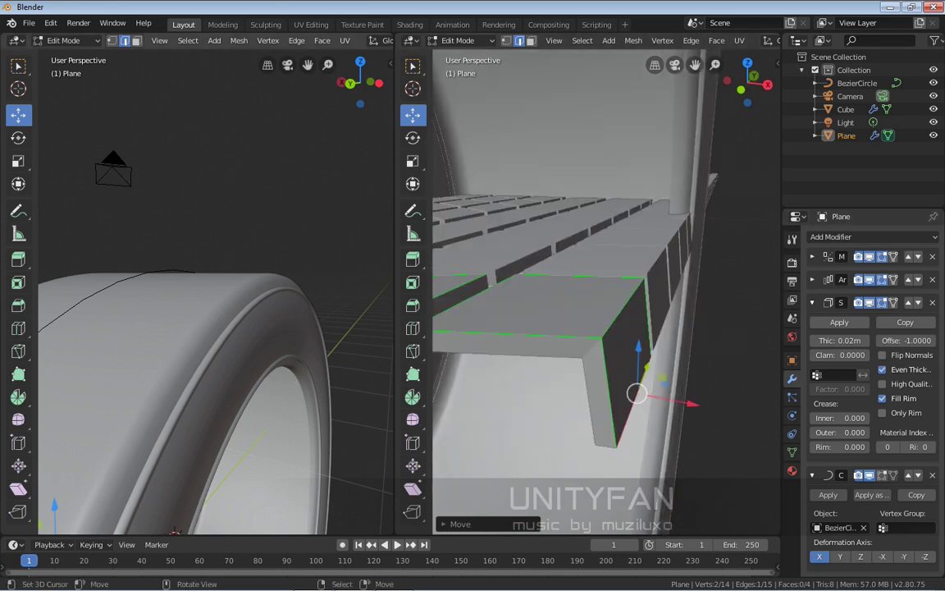
pyautogui.press('Tab')
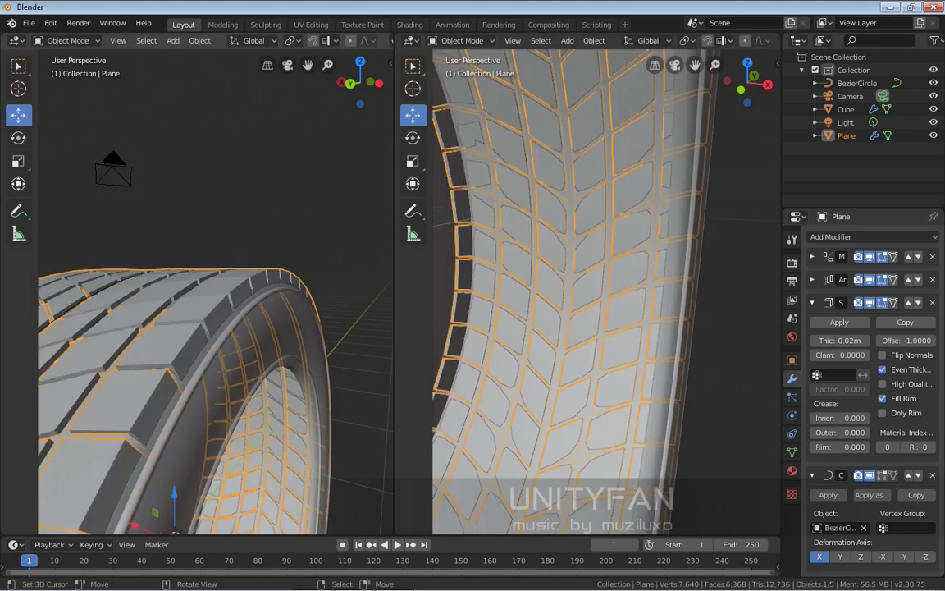
pyautogui.press('Tab')
pyautogui.moveTo(692, 403); pyautogui.dragTo(703, 405)
pyautogui.press('Tab')
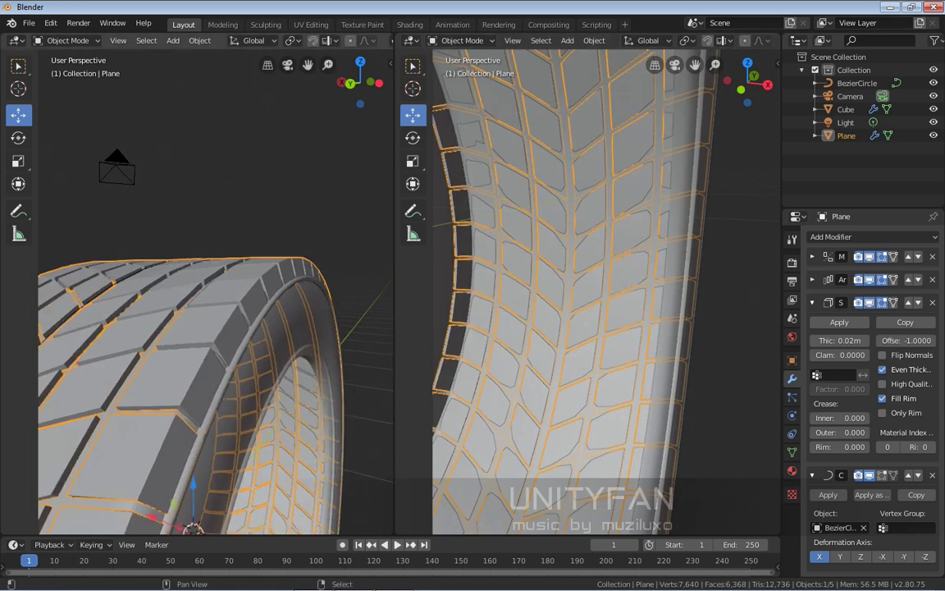
# - Bevel the corner edge between the outer block and its side flap, then bevel the lower of the two resulting edges
pyautogui.press('Tab')
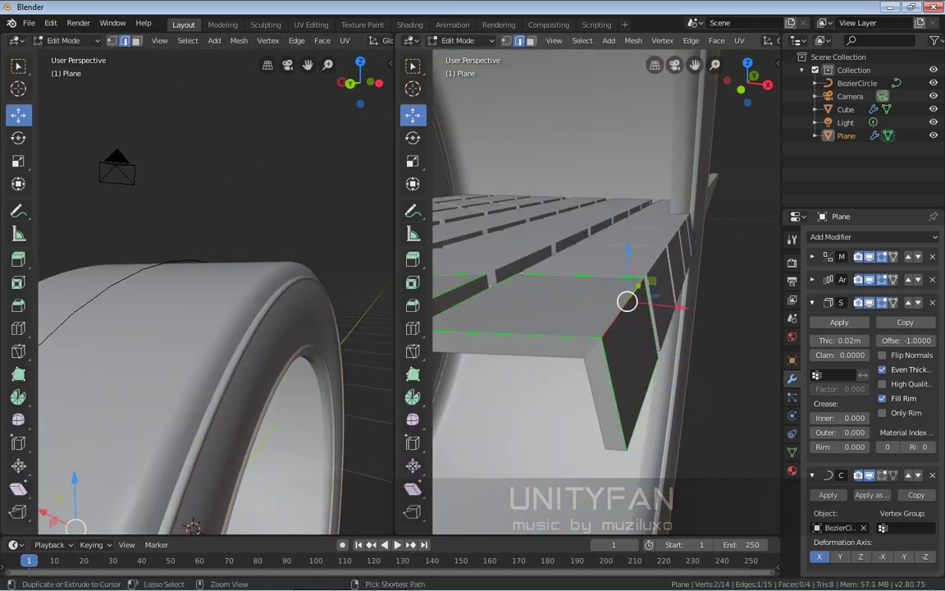
pyautogui.hotkey('ctrl', 'b')
pyautogui.click(670, 345)
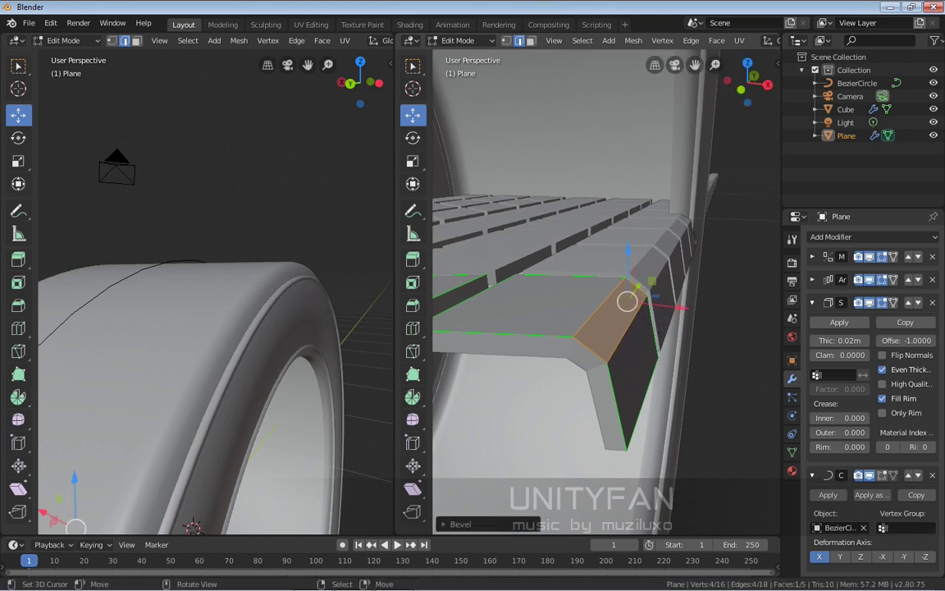
pyautogui.rightClick(629, 325)
pyautogui.hotkey('ctrl', 'b')
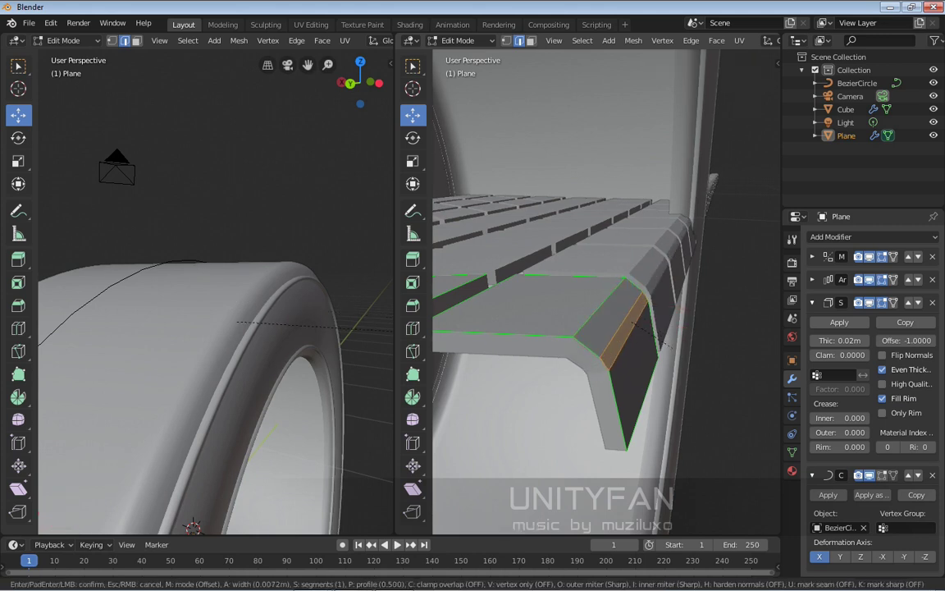
pyautogui.press('Return')
pyautogui.press('Tab')
pyautogui.moveTo(246, 283); pyautogui.dragTo(142, 341, button='middle')
pyautogui.scroll(-2, 197, 295)
pyautogui.scroll(2, 241, 292)
pyautogui.scroll(2, 186, 340)
pyautogui.moveTo(213, 337); pyautogui.dragTo(242, 355, button='middle')
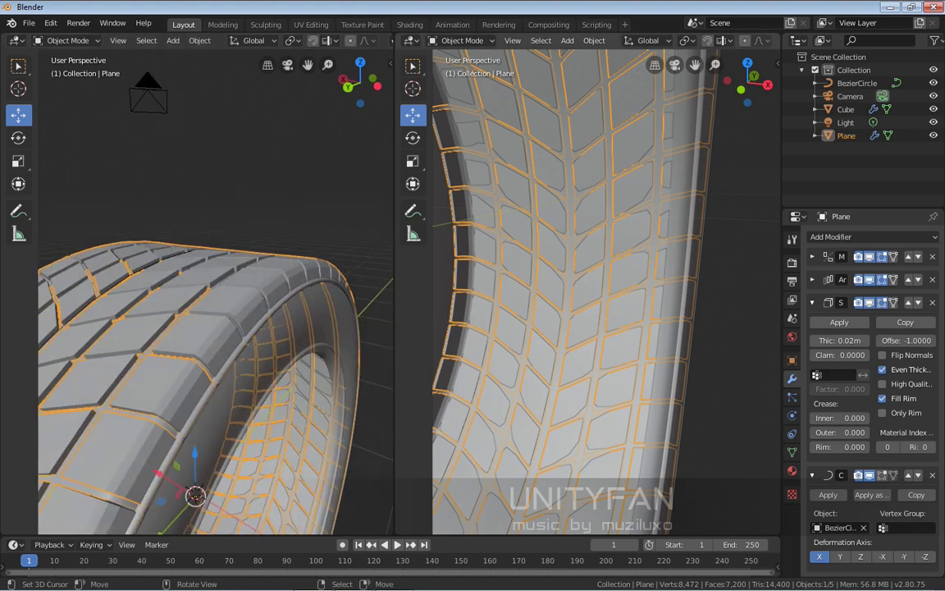
# - Select the two bevel faces at the outer block's corner and move them slightly inward along the X axis
pyautogui.press('Tab')
pyautogui.scroll(2, 587, 320)
pyautogui.rightClick(582, 333)
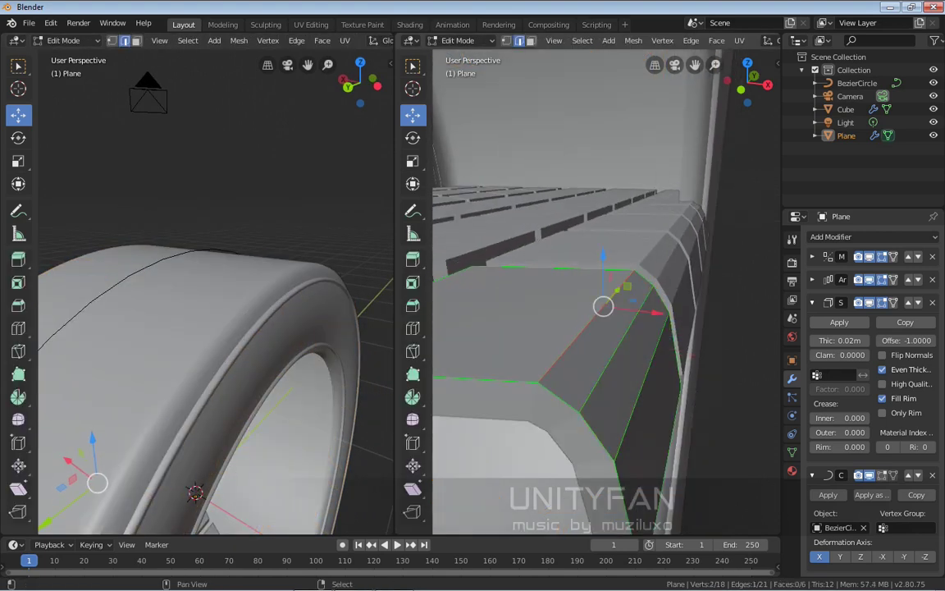
pyautogui.rightClick(599, 336)
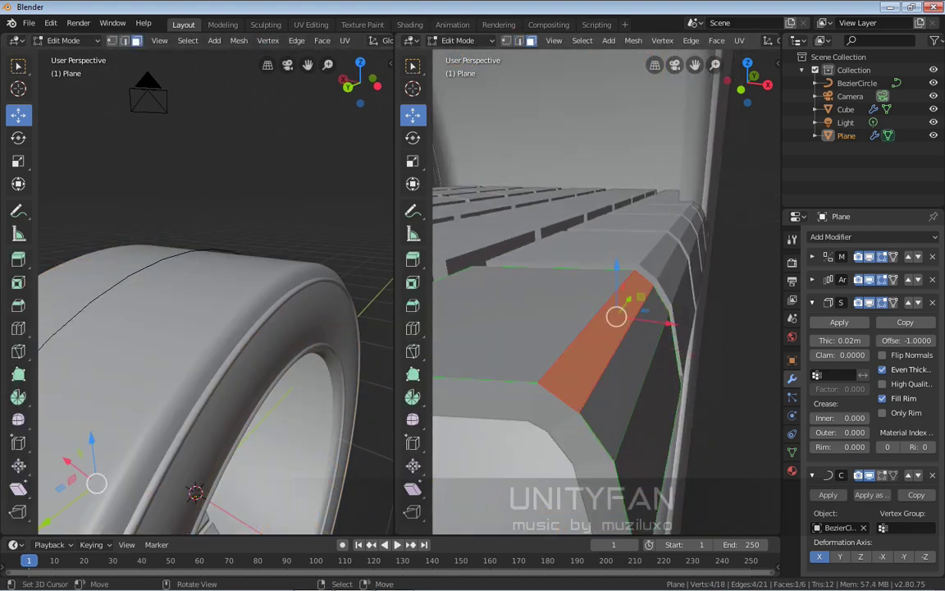
pyautogui.keyDown('shift'); pyautogui.rightClick(615, 379); pyautogui.keyUp('shift')
pyautogui.moveTo(671, 338); pyautogui.dragTo(652, 335)
pyautogui.scroll(-5, 652, 335)
pyautogui.press('Tab')
pyautogui.moveTo(653, 334); pyautogui.dragTo(640, 349, button='middle')
pyautogui.scroll(4, 279, 328)
pyautogui.moveTo(279, 328); pyautogui.dragTo(261, 367, button='middle')
pyautogui.scroll(-1, 279, 309)
pyautogui.scroll(-2, 274, 312)
# - Edit the tyre body with one view in wireframe, slightly shifting the four selected profile vertices
pyautogui.rightClick(248, 330)
pyautogui.press('Tab')
pyautogui.moveTo(279, 283)
pyautogui.mouseDown(button='middle')
pyautogui.moveTo(256, 228)
pyautogui.moveTo(205, 328)
pyautogui.mouseUp(button='middle')
pyautogui.press('z')
pyautogui.click(131, 284)
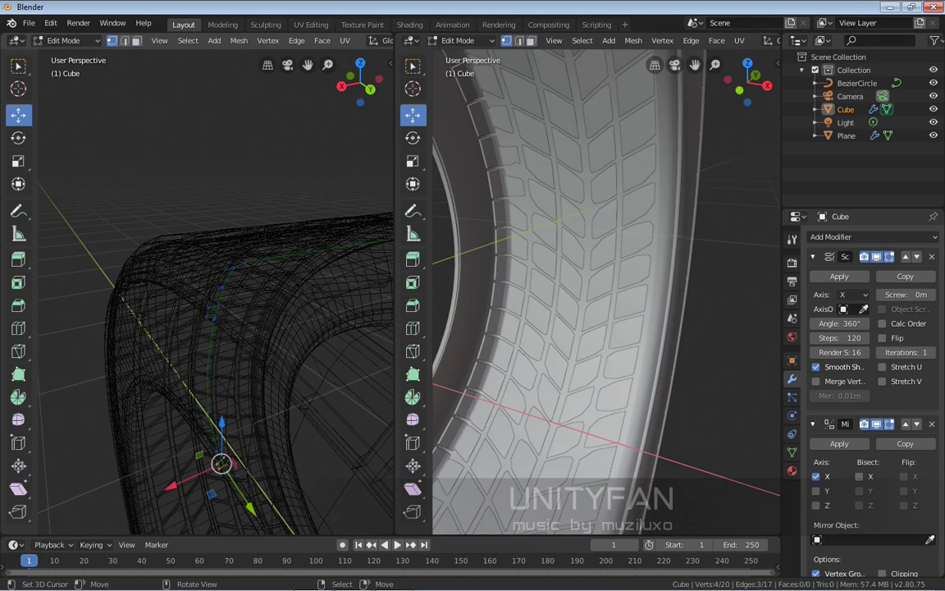
pyautogui.scroll(-3, 589, 291)
pyautogui.keyDown('shift'); pyautogui.moveTo(574, 181); pyautogui.dragTo(609, 379, button='middle'); pyautogui.keyUp('shift')
pyautogui.keyDown('shift'); pyautogui.moveTo(591, 246); pyautogui.dragTo(559, 366, button='middle'); pyautogui.keyUp('shift')
pyautogui.moveTo(558, 325); pyautogui.dragTo(545, 332, button='middle')
pyautogui.press('g')
pyautogui.moveTo(585, 301); pyautogui.dragTo(582, 300)
pyautogui.scroll(-3, 582, 302)
pyautogui.moveTo(582, 302); pyautogui.dragTo(601, 278, button='middle')
pyautogui.scroll(2, 620, 312)
pyautogui.scroll(3, 606, 302)
pyautogui.press('Tab')
# - Select the tread plane again and raise its side flap's bottom edge slightly along the Z axis
pyautogui.rightClick(602, 293)
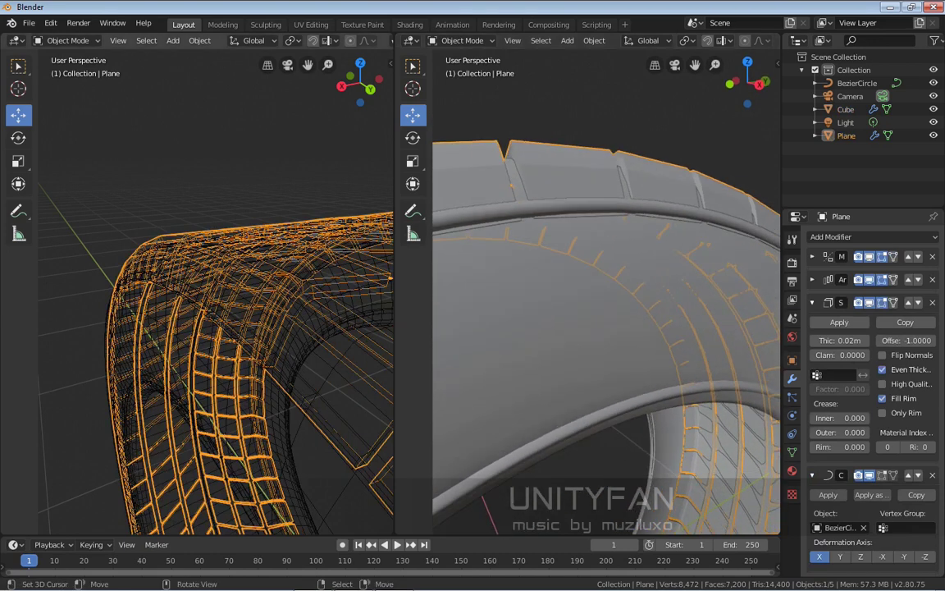
pyautogui.press('Tab')
pyautogui.moveTo(246, 329); pyautogui.dragTo(201, 291, button='middle')
pyautogui.scroll(-6, 201, 291)
pyautogui.keyDown('shift'); pyautogui.moveTo(201, 345); pyautogui.dragTo(189, 201, button='middle'); pyautogui.keyUp('shift')
pyautogui.moveTo(188, 246); pyautogui.dragTo(218, 286, button='middle')
pyautogui.scroll(6, 216, 291)
pyautogui.scroll(1, 230, 282)
pyautogui.rightClick(312, 359)
pyautogui.moveTo(256, 305); pyautogui.dragTo(256, 300)
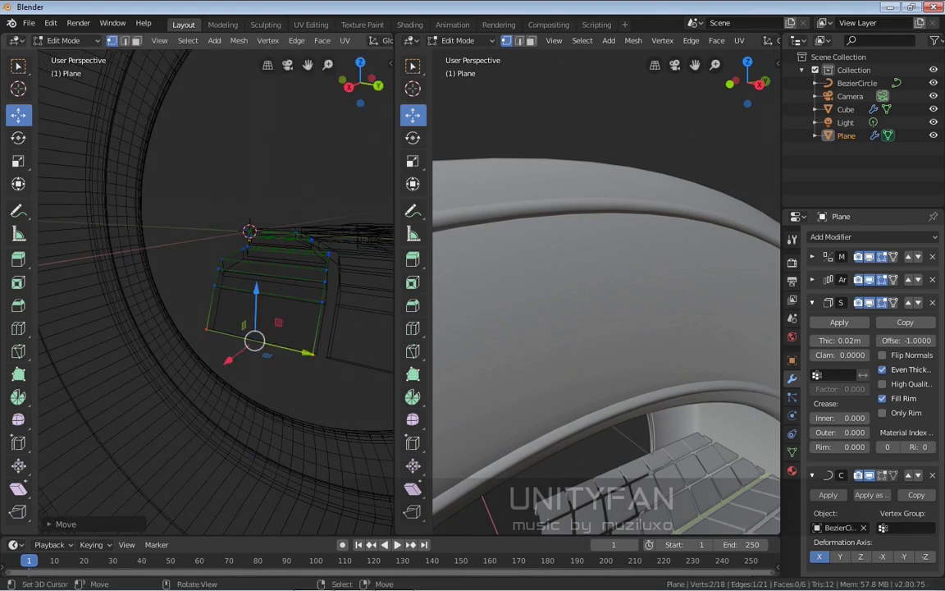
pyautogui.press('Tab')
pyautogui.scroll(-5, 574, 287)
pyautogui.moveTo(574, 287)
pyautogui.mouseDown(button='middle')
pyautogui.moveTo(611, 333)
pyautogui.moveTo(581, 277)
pyautogui.mouseUp(button='middle')
pyautogui.scroll(2, 582, 277)
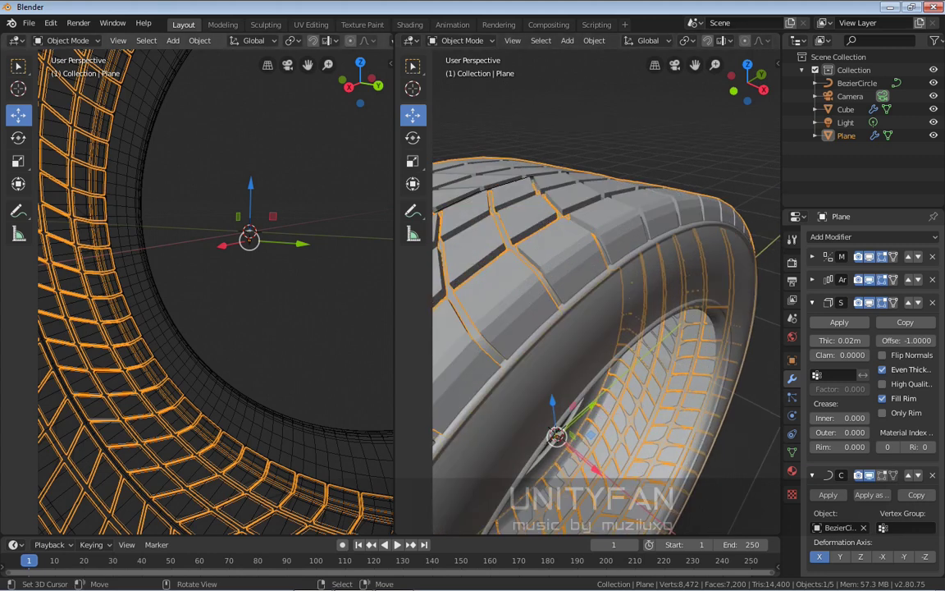
# - Join the two viewports back into a single 3D view, keeping the solid-shaded one
pyautogui.rightClick(395, 190)
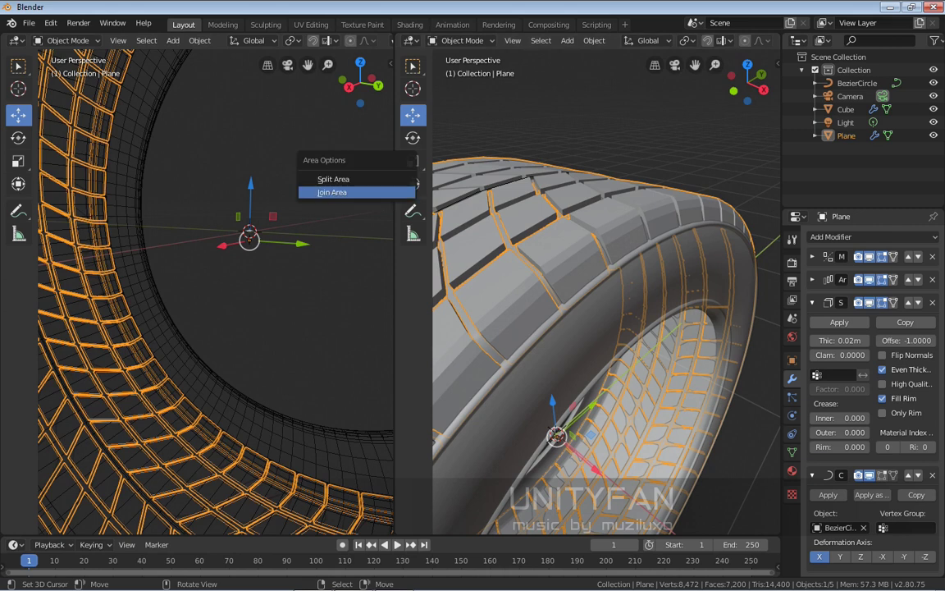
pyautogui.click(332, 192)
pyautogui.click(246, 205)
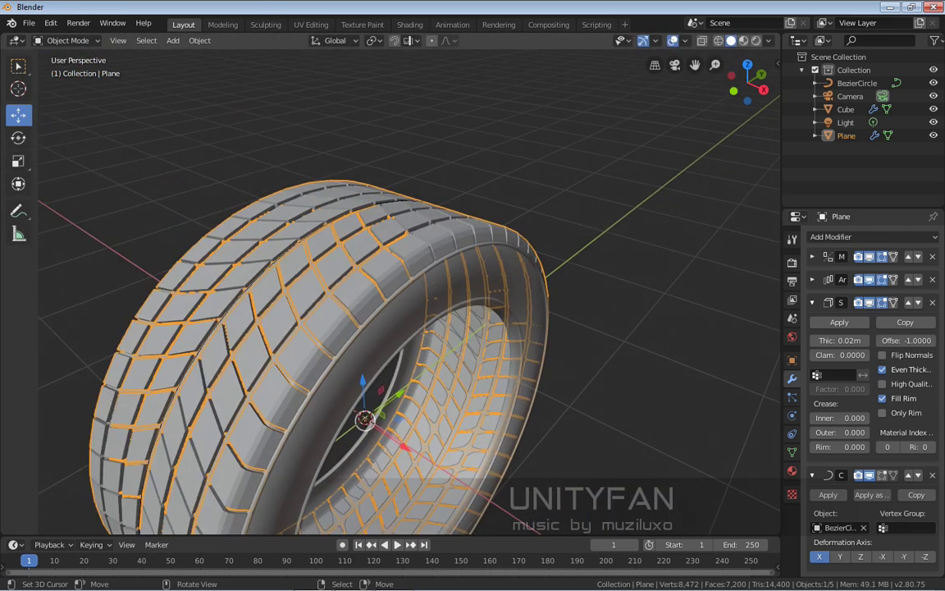
# - Apply smooth shading to the tread plane
pyautogui.scroll(3, 409, 291)
pyautogui.moveTo(409, 291); pyautogui.dragTo(366, 209, button='middle')
pyautogui.click(200, 40)
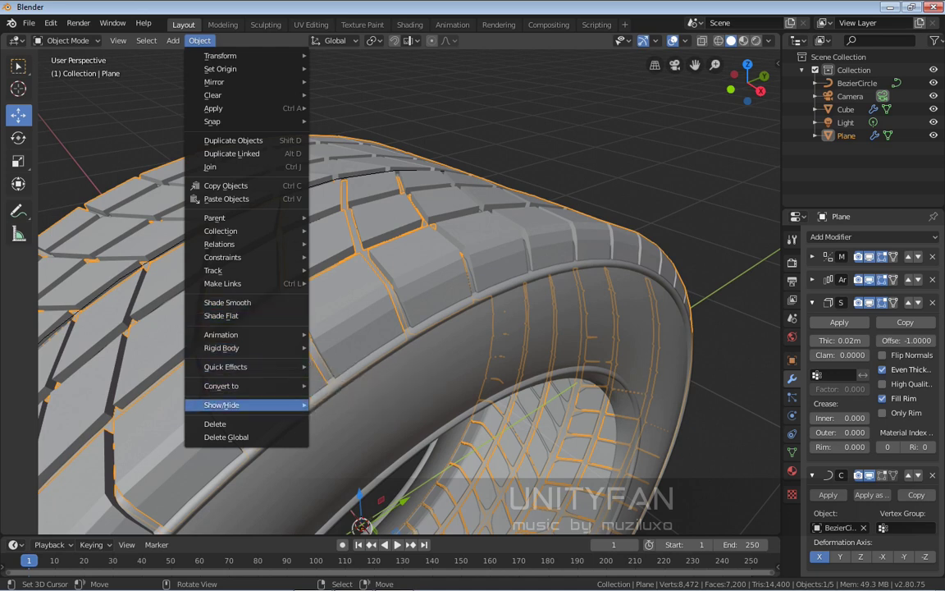
pyautogui.moveTo(238, 283)
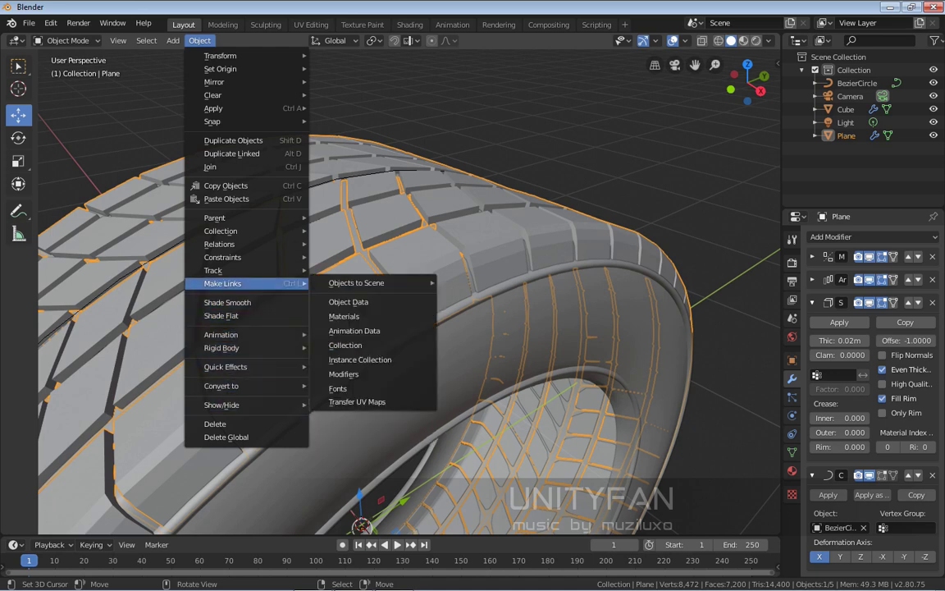
pyautogui.click(234, 302)
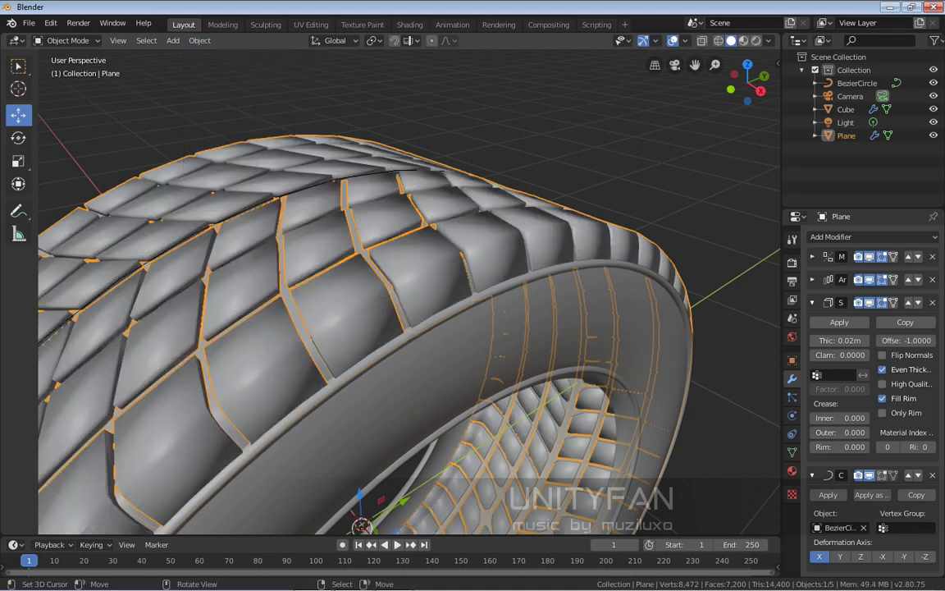
# - Add an Edge Split modifier to the tread plane
pyautogui.moveTo(459, 271); pyautogui.dragTo(521, 274, button='middle')
pyautogui.press('shift')
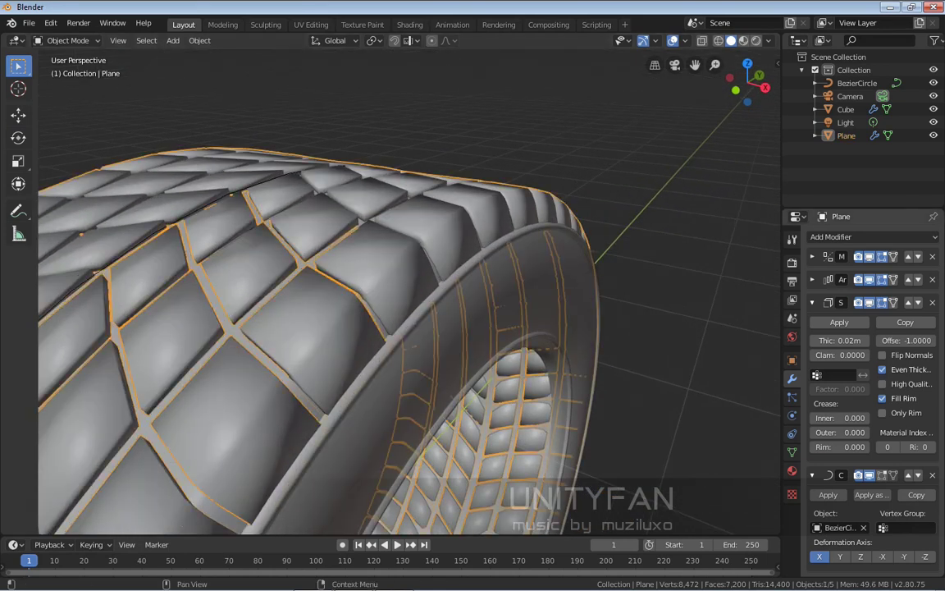
pyautogui.click(811, 302)
pyautogui.click(872, 237)
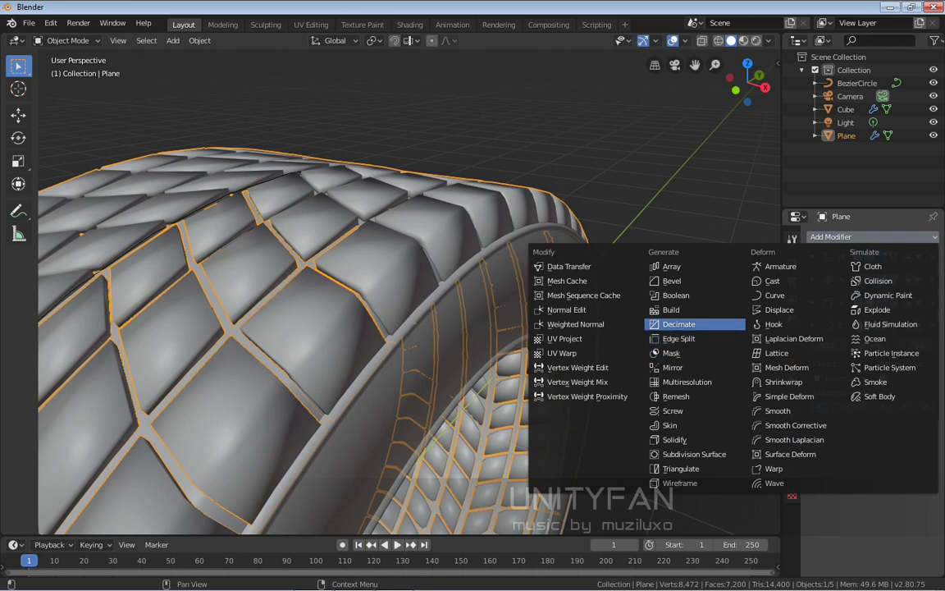
pyautogui.click(680, 338)
pyautogui.moveTo(460, 464); pyautogui.dragTo(509, 328, button='middle')
pyautogui.scroll(-1, 509, 330)
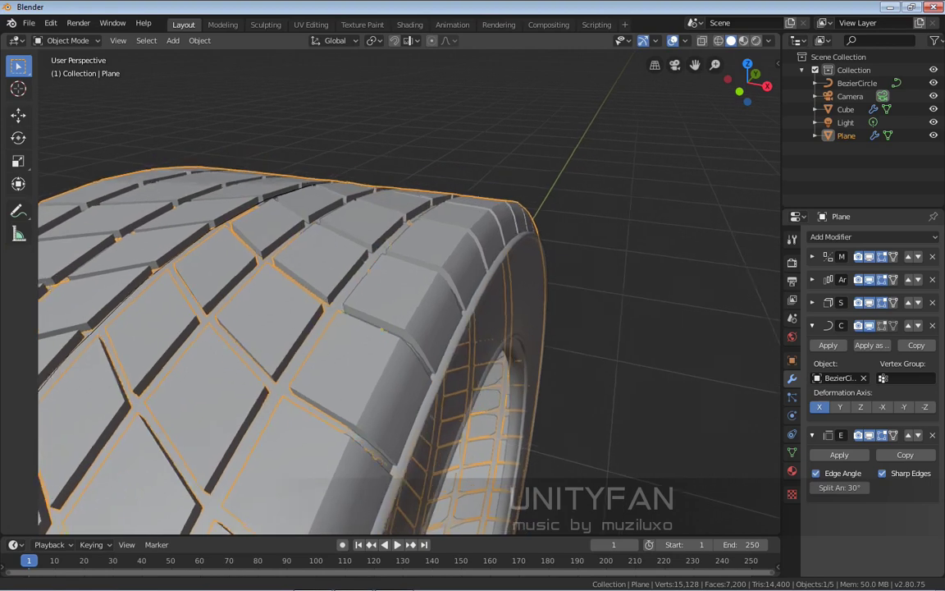
# - Bevel the edge where the outer tread block's top bends into its side flap, about 0.005 m wide with one segment
pyautogui.scroll(2, 509, 330)
pyautogui.press('Tab')
pyautogui.press('Tab')
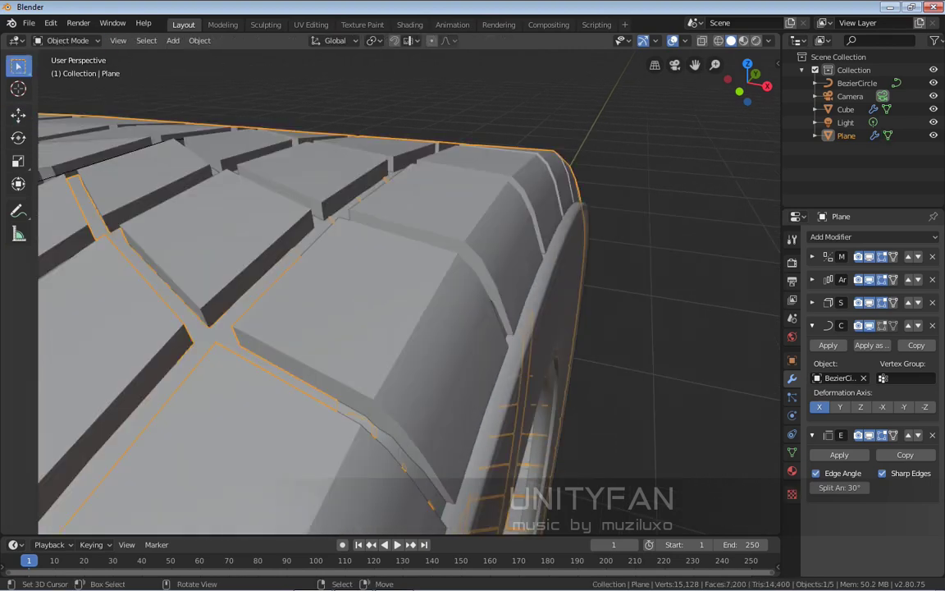
pyautogui.scroll(-2, 509, 330)
pyautogui.moveTo(508, 330); pyautogui.dragTo(344, 250, button='middle')
pyautogui.press('Tab')
pyautogui.scroll(3, 320, 238)
pyautogui.scroll(2, 409, 291)
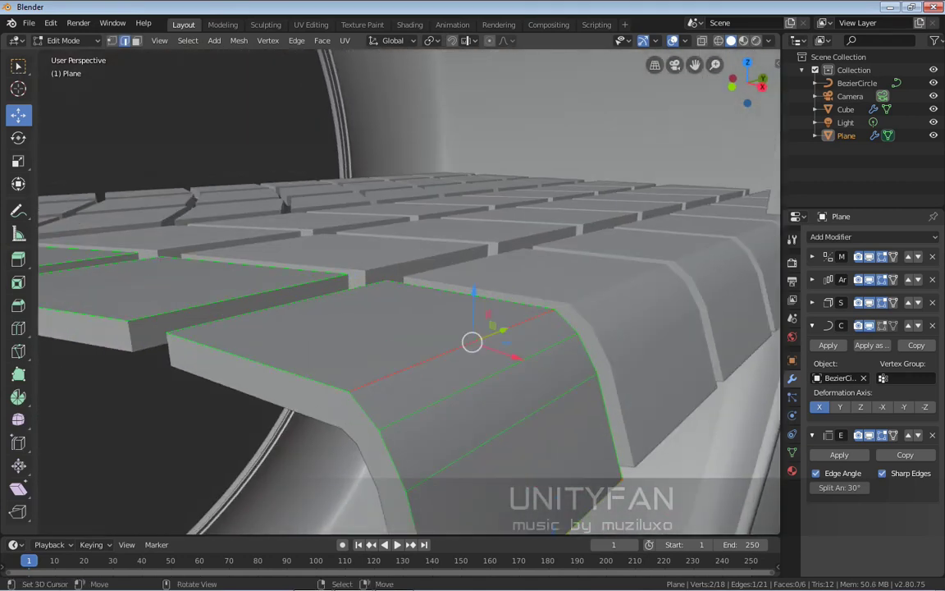
pyautogui.hotkey('ctrl', 'b')
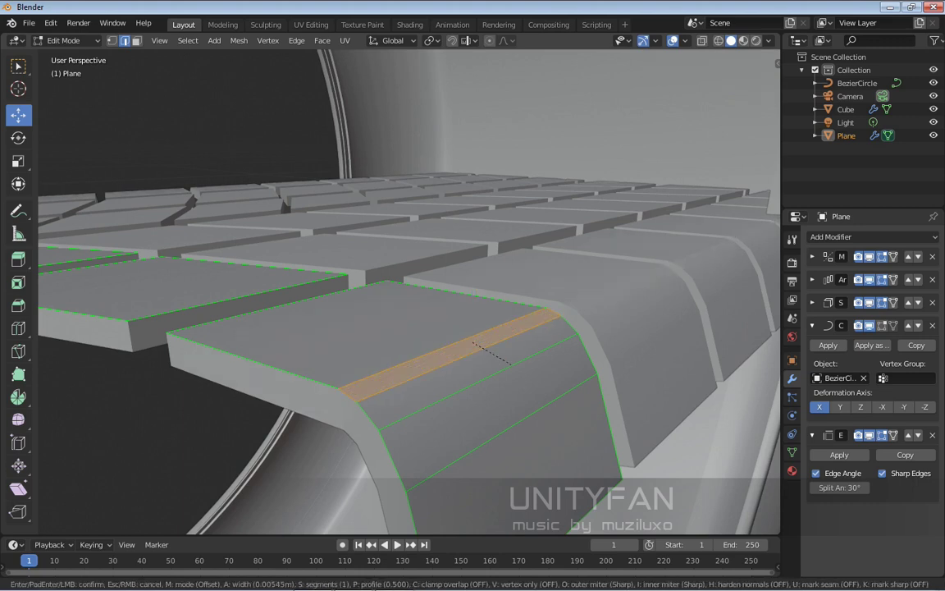
pyautogui.click(516, 365)
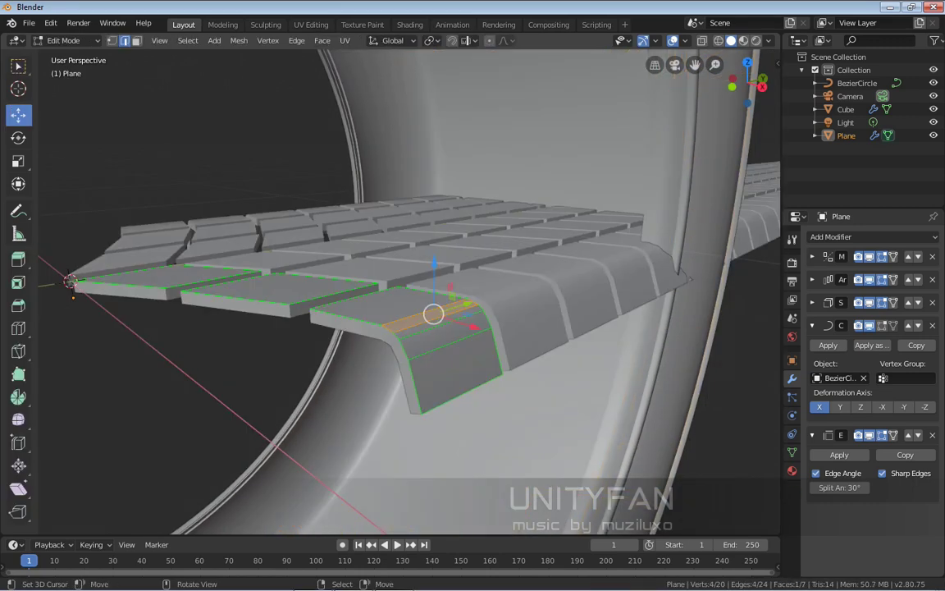
pyautogui.moveTo(516, 365); pyautogui.dragTo(542, 411, button='middle')
pyautogui.scroll(4, 439, 403)
pyautogui.scroll(-3, 402, 369)
pyautogui.scroll(-6, 411, 328)
pyautogui.press('Tab')
pyautogui.scroll(-3, 410, 328)
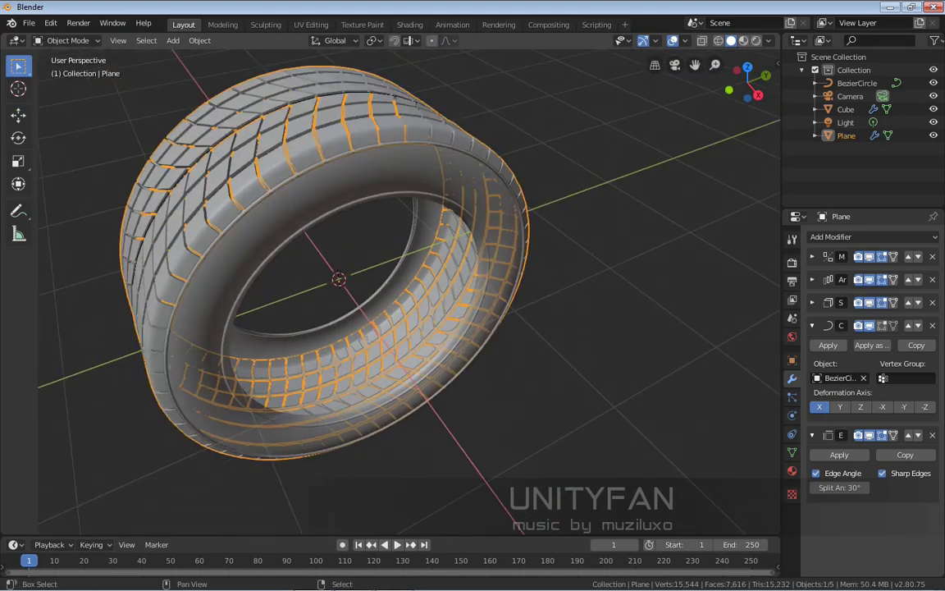
# - Deselect the tread and examine the tyre's smoothed tread blocks and shoulders up close and as a whole
pyautogui.keyDown('shift'); pyautogui.moveTo(402, 329); pyautogui.dragTo(405, 417, button='middle'); pyautogui.keyUp('shift')
pyautogui.moveTo(405, 416); pyautogui.dragTo(410, 414, button='middle')
pyautogui.scroll(5, 410, 328)
pyautogui.scroll(2, 410, 328)
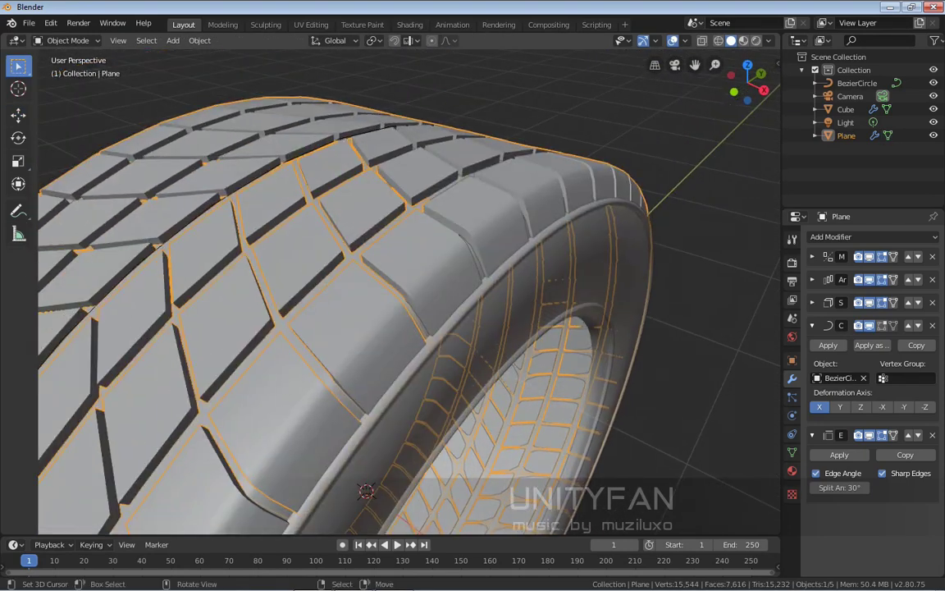
pyautogui.click(709, 342)
pyautogui.moveTo(710, 341); pyautogui.dragTo(615, 241, button='middle')
pyautogui.scroll(-2, 636, 327)
pyautogui.scroll(-2, 607, 324)
pyautogui.moveTo(615, 240); pyautogui.dragTo(622, 240, button='middle')
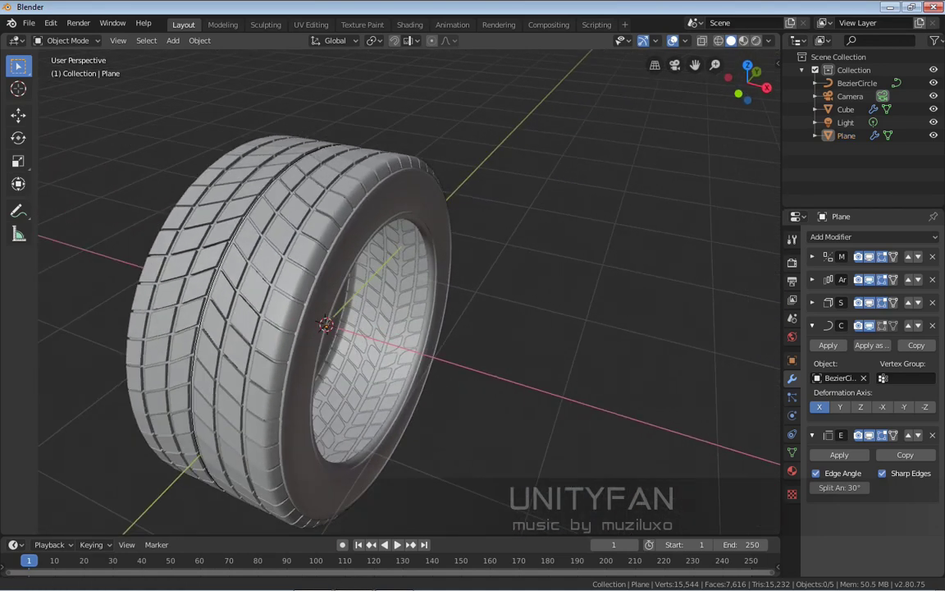
pyautogui.moveTo(344, 303); pyautogui.dragTo(474, 325, button='middle')
pyautogui.scroll(3, 410, 304)
pyautogui.scroll(-1, 361, 303)
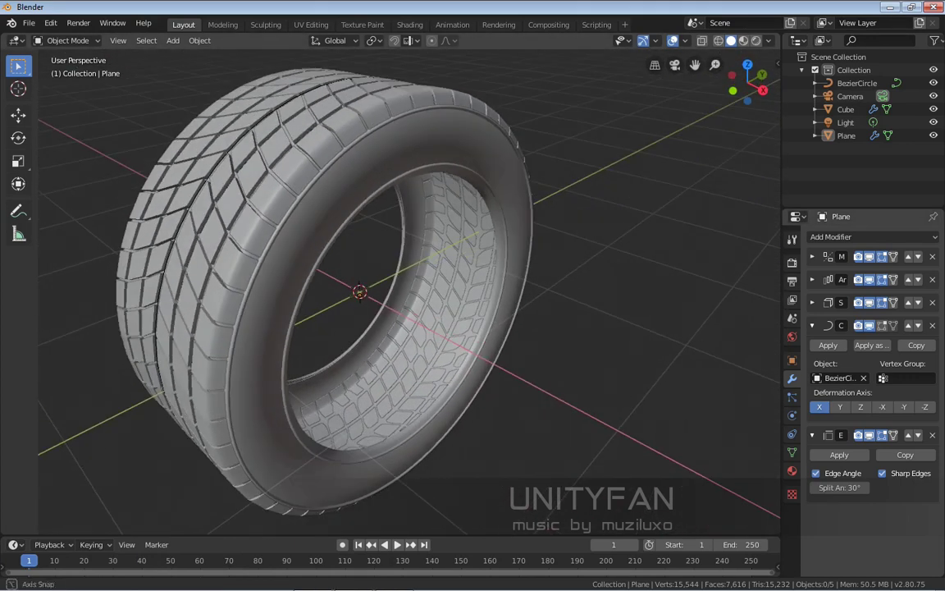
# - Add a text object at the 3D cursor and clear its default text
pyautogui.hotkey('shift', 'a')
pyautogui.moveTo(475, 325)
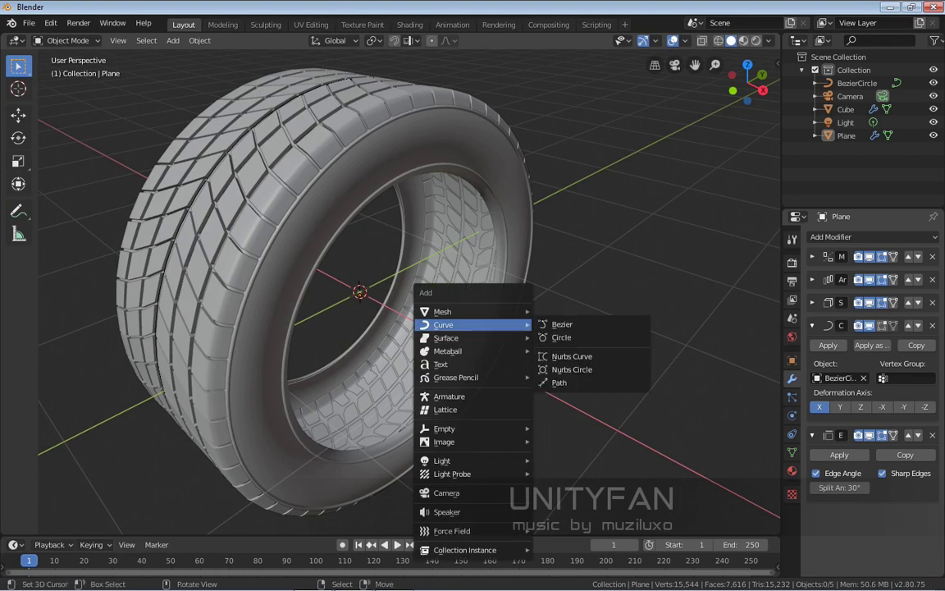
pyautogui.moveTo(475, 442)
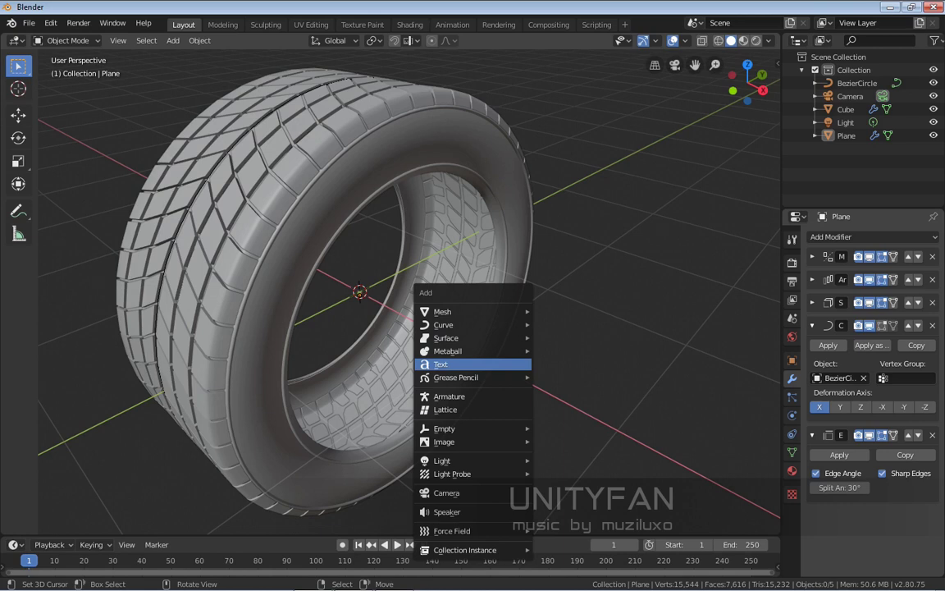
pyautogui.click(474, 365)
pyautogui.moveTo(474, 365); pyautogui.dragTo(369, 368, button='middle')
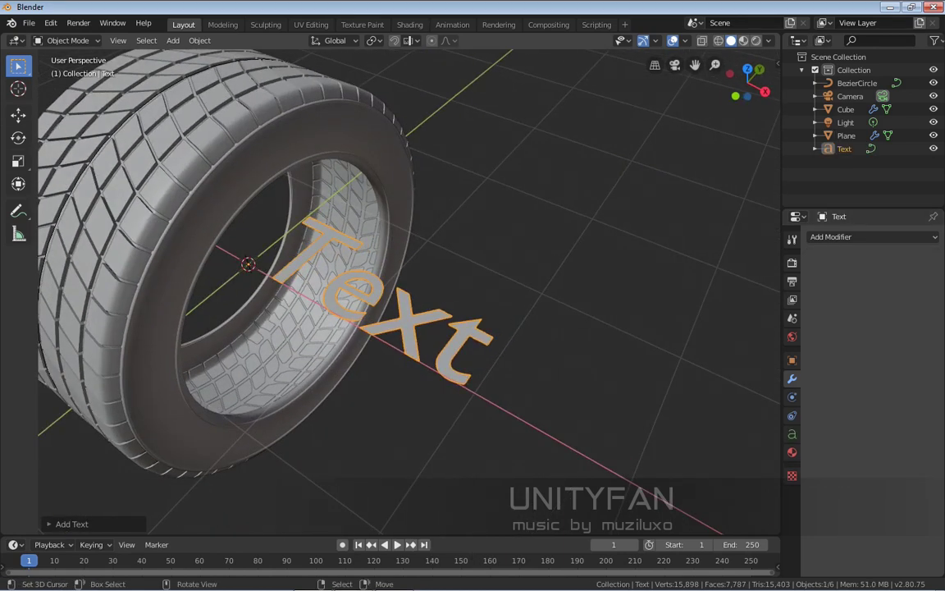
pyautogui.press('Tab')
pyautogui.press('BackSpace')
pyautogui.press('BackSpace')
pyautogui.press('BackSpace')
pyautogui.press('BackSpace')
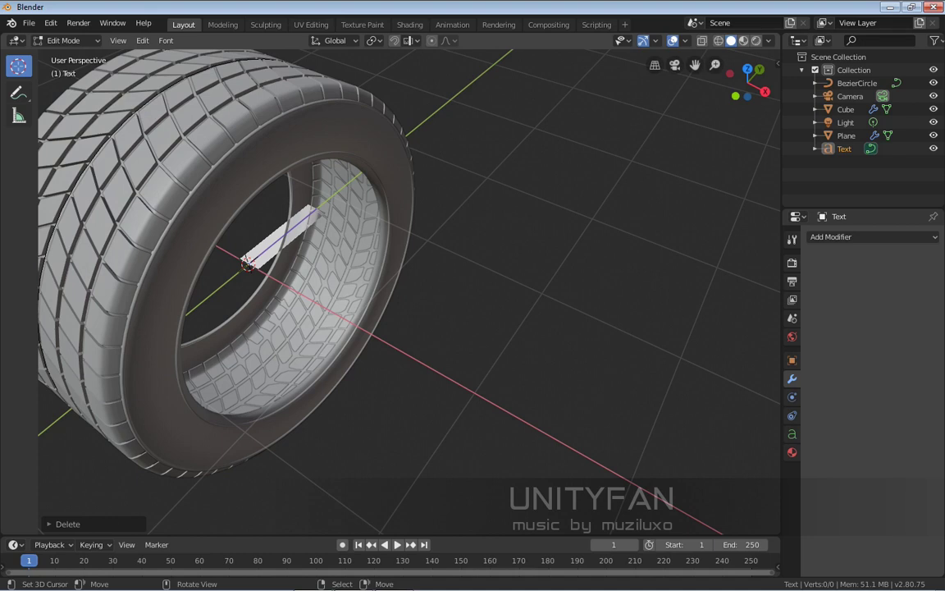
pyautogui.write('tire')
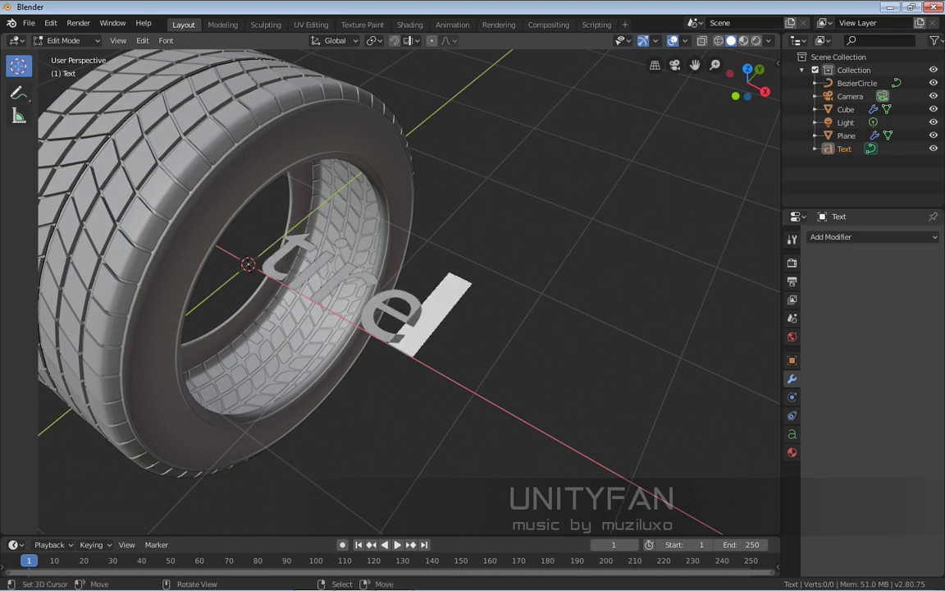
pyautogui.press('BackSpace')
pyautogui.press('BackSpace')
pyautogui.press('BackSpace')
pyautogui.press('BackSpace')
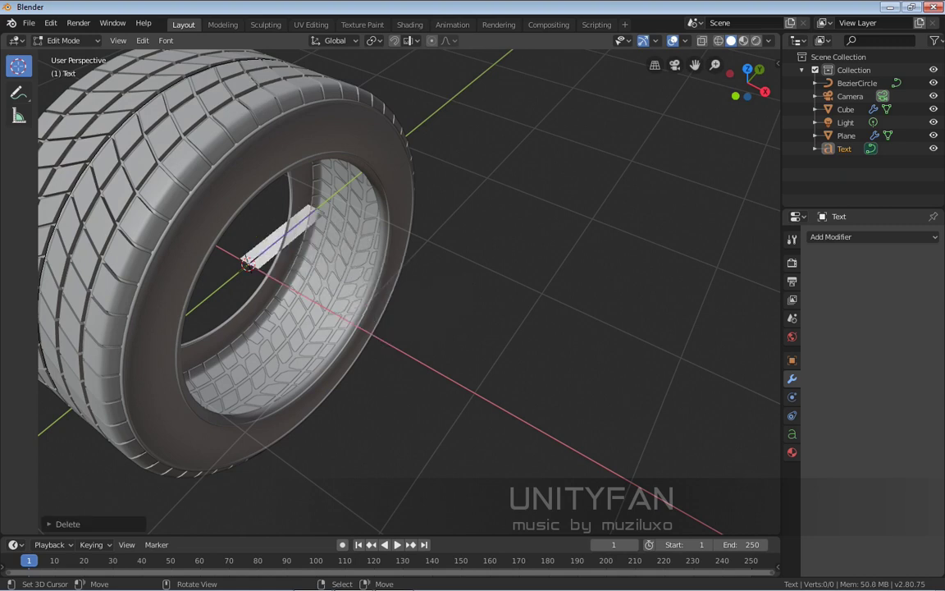
pyautogui.press('Tab')
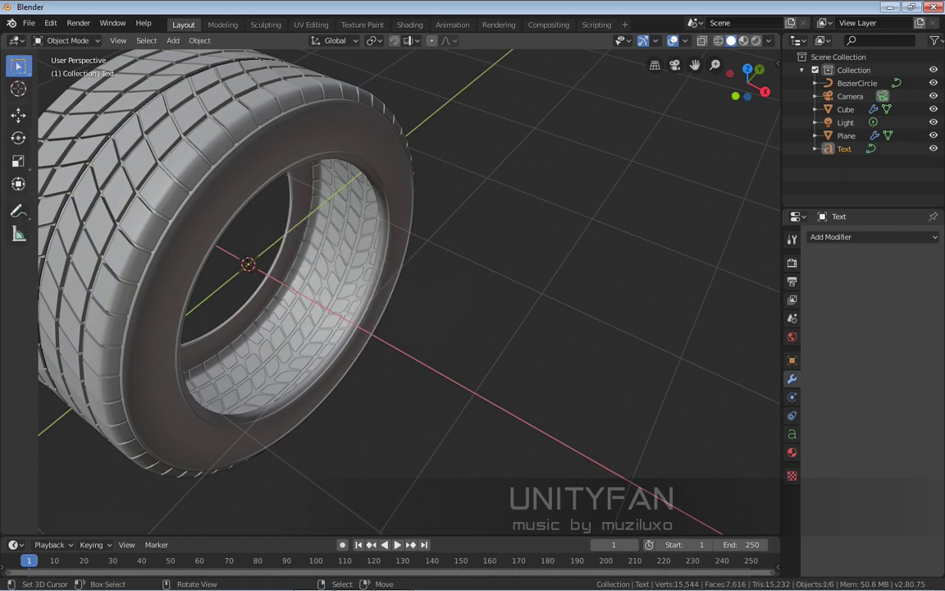
pyautogui.press('Tab')
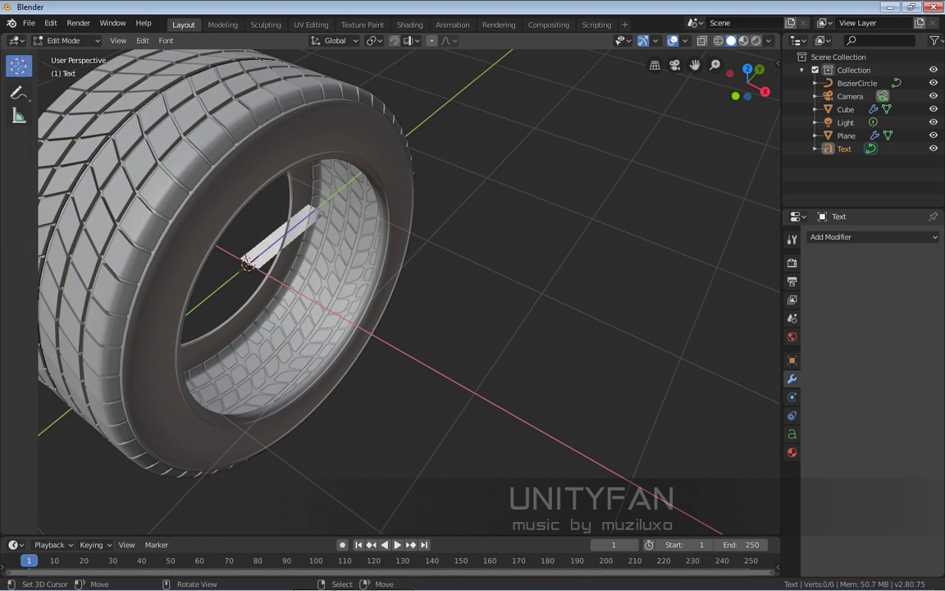
# - Enter "TIRE 205/55" as the content of the text object
pyautogui.write('T')
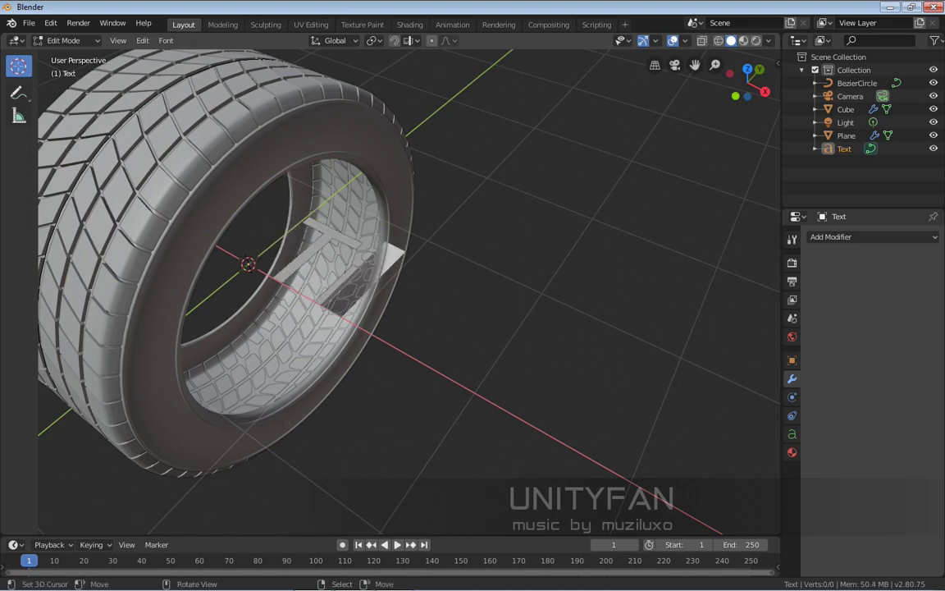
pyautogui.press('BackSpace')
pyautogui.write('IRE')
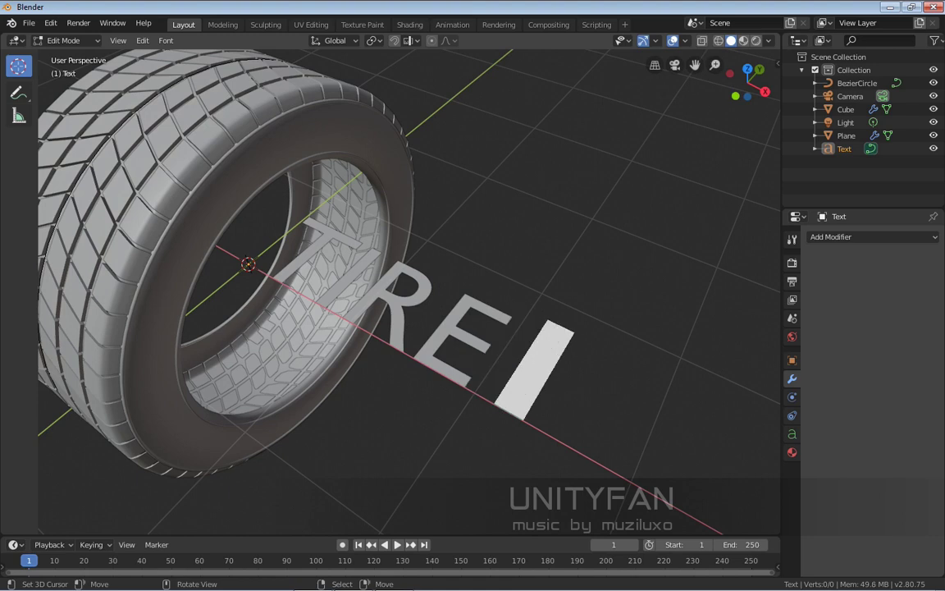
pyautogui.moveTo(410, 291); pyautogui.dragTo(354, 309, button='middle')
pyautogui.write('20')
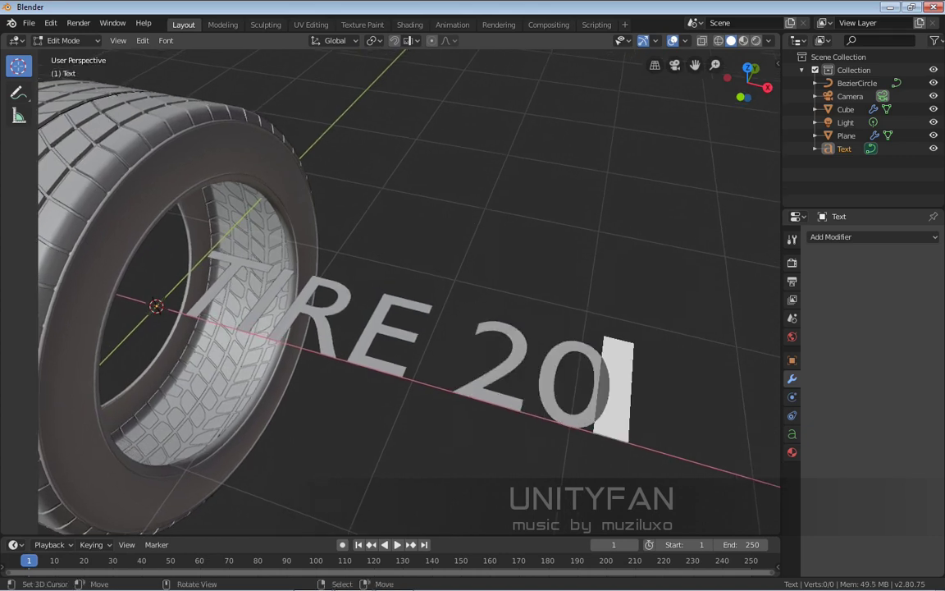
pyautogui.write('5?')
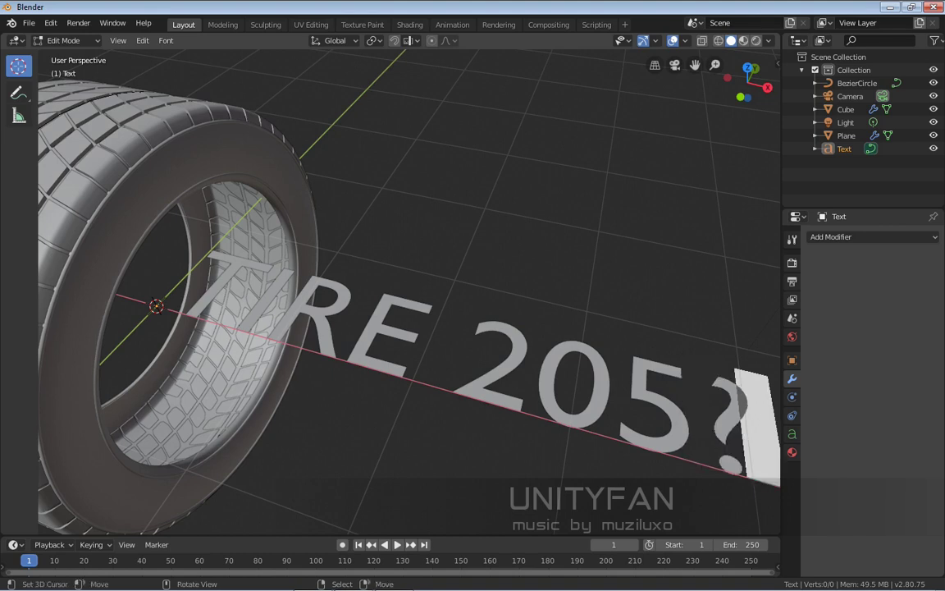
pyautogui.press('BackSpace')
pyautogui.write('/')
pyautogui.scroll(-2, 410, 292)
pyautogui.moveTo(410, 291); pyautogui.dragTo(419, 315, button='middle')
pyautogui.write('55')
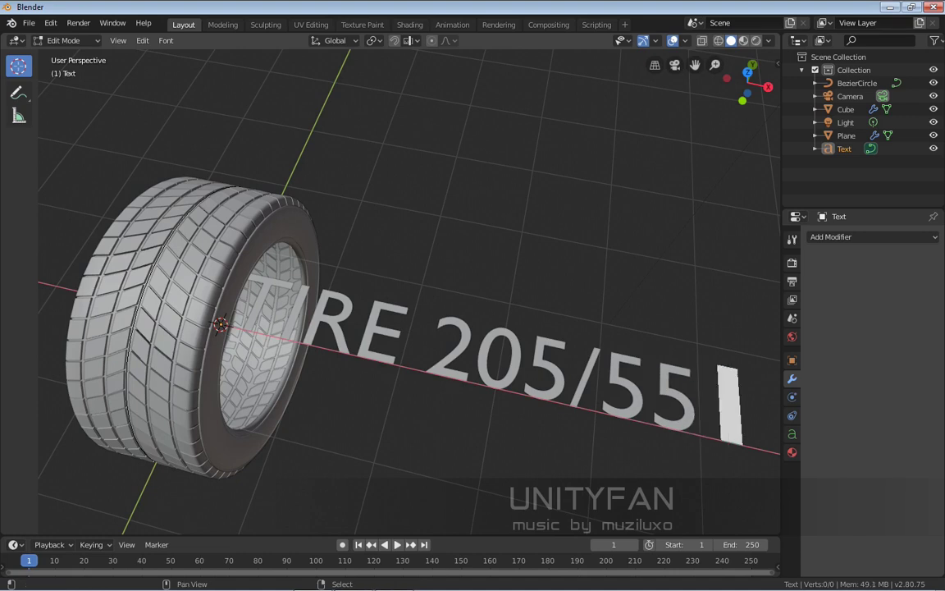
# - Append "R16" after "205/55" in the text, separated by a space
pyautogui.write(' R')
pyautogui.keyDown('shift'); pyautogui.moveTo(632, 238); pyautogui.dragTo(508, 196, button='middle'); pyautogui.keyUp('shift')
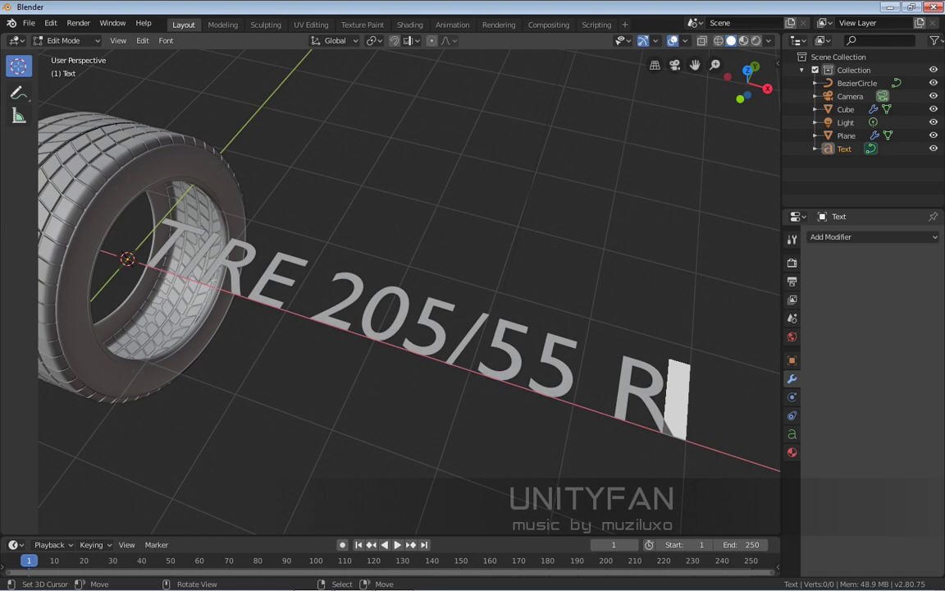
pyautogui.write('15')
pyautogui.press('BackSpace')
pyautogui.write('6')
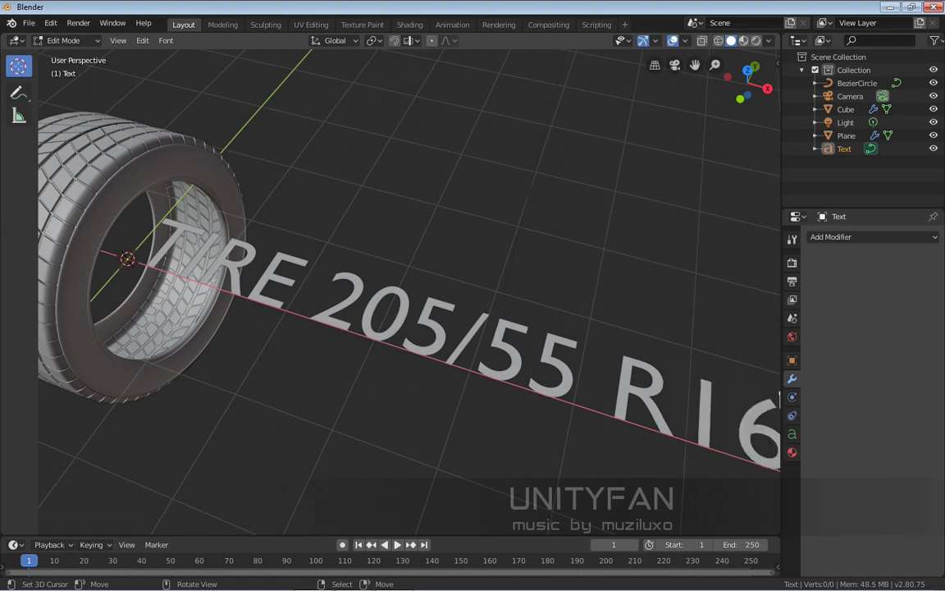
# - Append the word "detailed" in lowercase after "R16"
pyautogui.keyDown('shift'); pyautogui.moveTo(525, 255); pyautogui.dragTo(435, 222, button='middle'); pyautogui.keyUp('shift')
pyautogui.moveTo(435, 222); pyautogui.dragTo(269, 181, button='middle')
pyautogui.scroll(-2, 403, 190)
pyautogui.scroll(1, 381, 200)
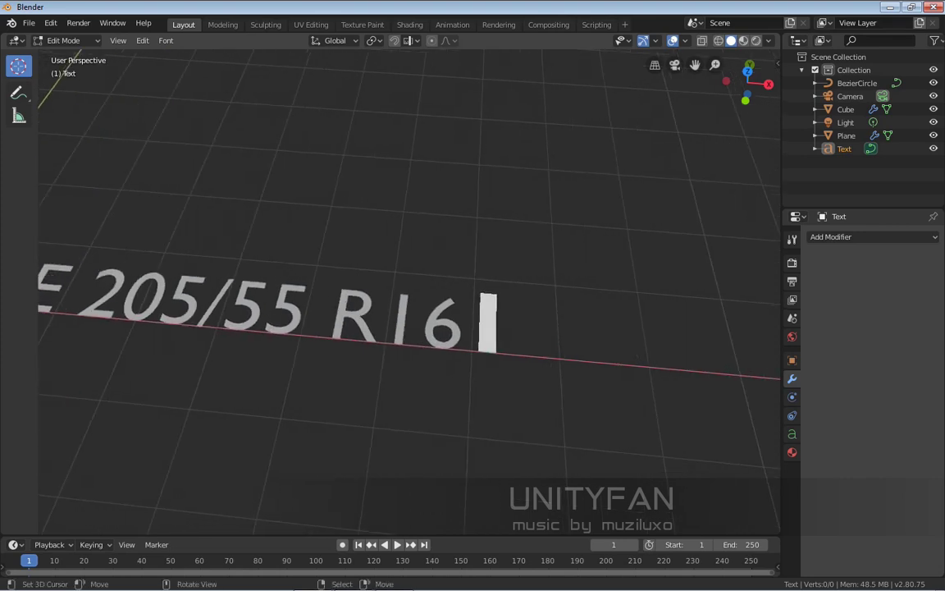
pyautogui.write('detai')
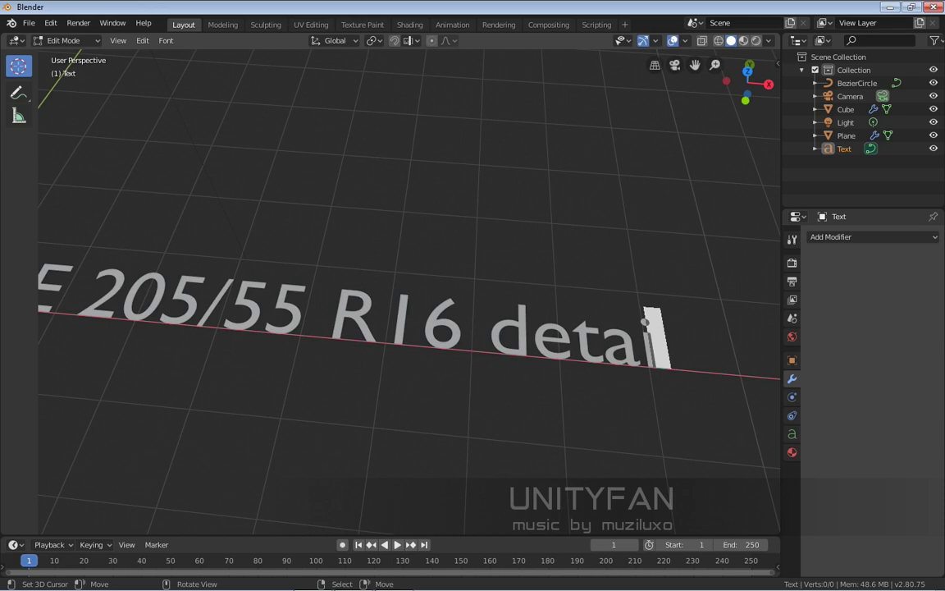
pyautogui.write('n')
pyautogui.press('BackSpace')
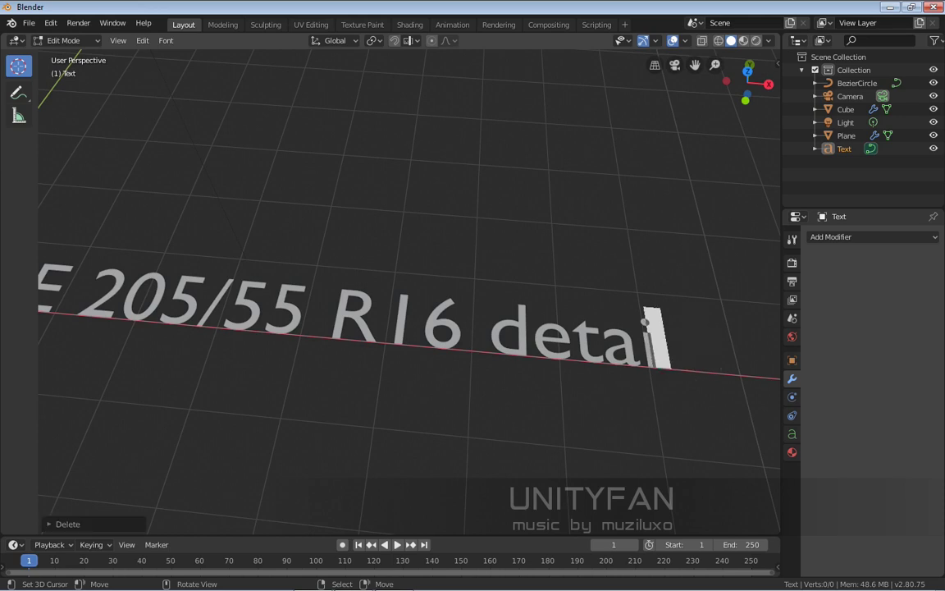
pyautogui.keyDown('shift'); pyautogui.moveTo(493, 328); pyautogui.dragTo(300, 327, button='middle'); pyautogui.keyUp('shift')
pyautogui.scroll(1, 408, 323)
pyautogui.moveTo(411, 328); pyautogui.dragTo(390, 333, button='middle')
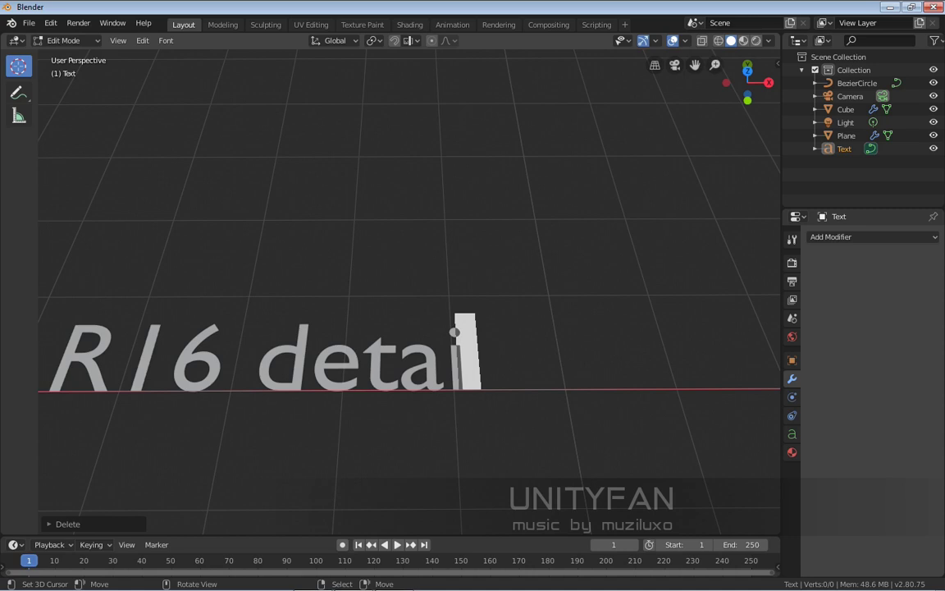
pyautogui.write('led')
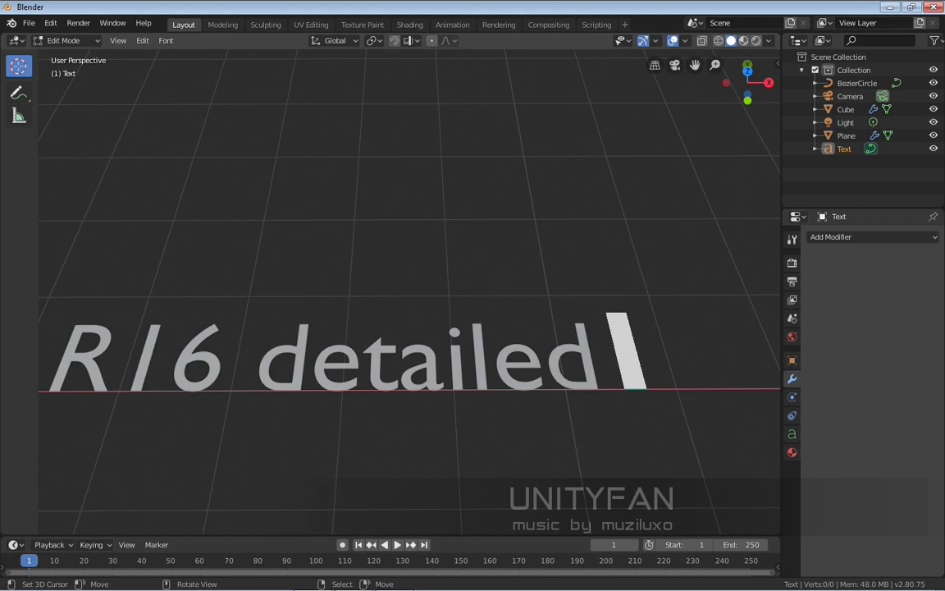
# - Insert the word "very" before "detailed" in the text, followed by a space
pyautogui.press('Left')
pyautogui.press('Left')
pyautogui.press('Left')
pyautogui.press('Left')
pyautogui.press('Left')
pyautogui.press('Left')
pyautogui.press('Left')
pyautogui.press('Left')
pyautogui.press('Left')
pyautogui.write('ve')
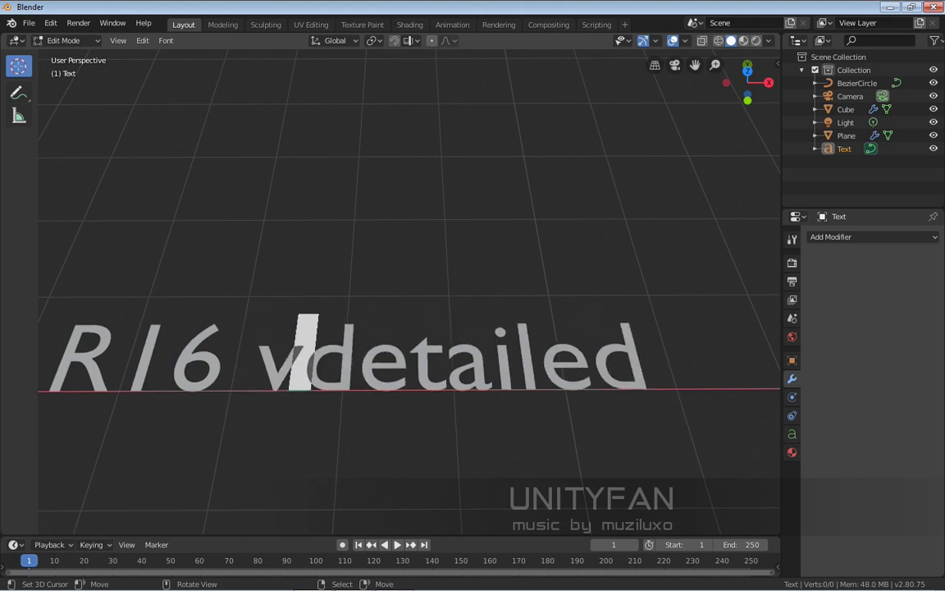
pyautogui.write('ry')
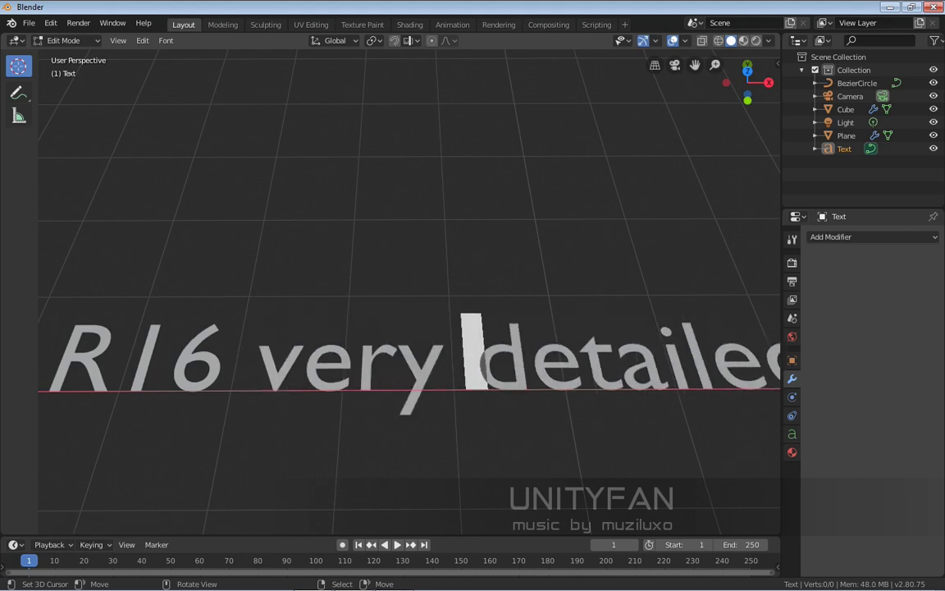
# - Append the word "tire" after "detailed" and finish editing the text
pyautogui.press('Right')
pyautogui.press('Right')
pyautogui.press('Right')
pyautogui.press('Right')
pyautogui.press('Right')
pyautogui.press('Right')
pyautogui.press('Right')
pyautogui.press('Right')
pyautogui.press('Right')
pyautogui.scroll(-3, 410, 291)
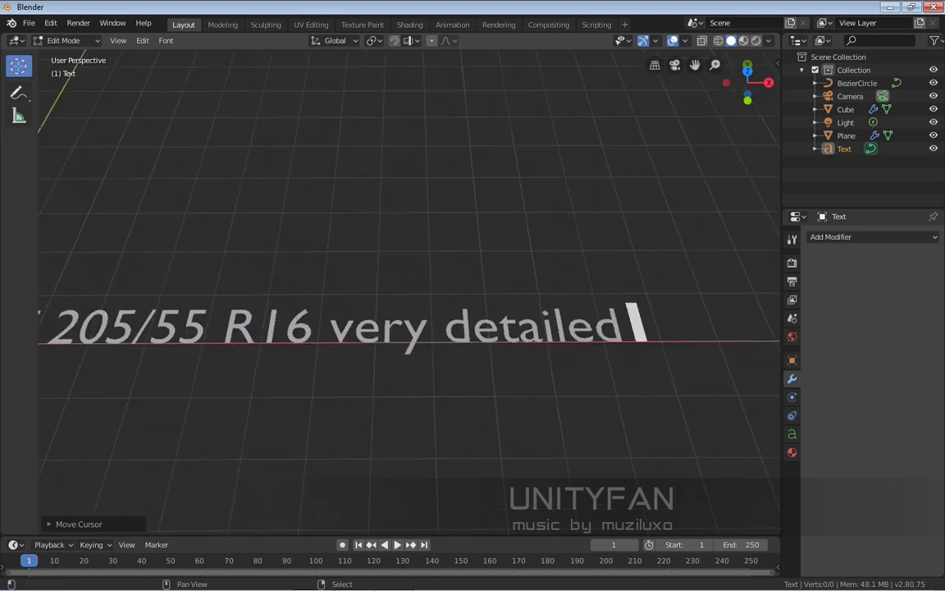
pyautogui.keyDown('shift'); pyautogui.moveTo(525, 328); pyautogui.dragTo(416, 328, button='middle'); pyautogui.keyUp('shift')
pyautogui.write('tire')
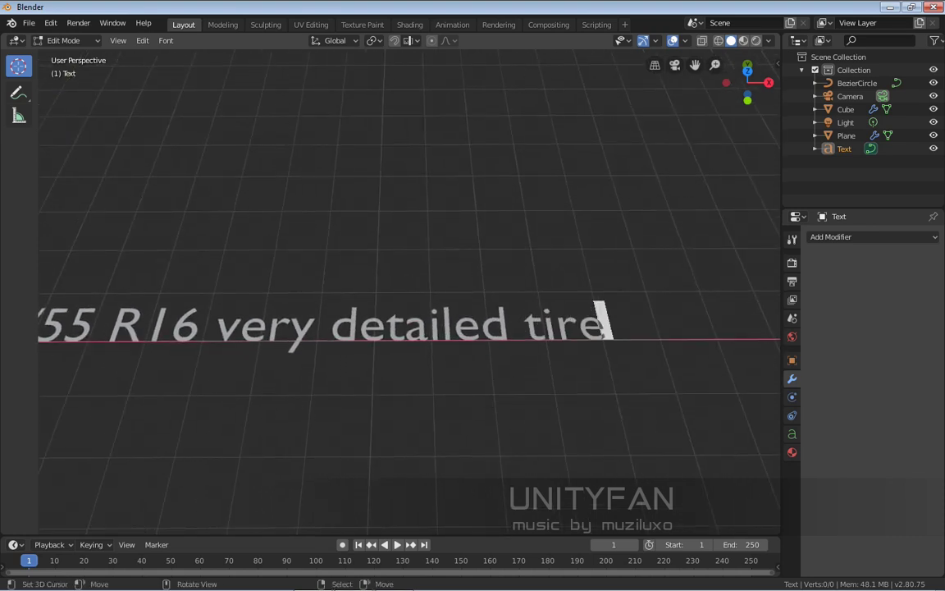
pyautogui.moveTo(459, 328); pyautogui.dragTo(414, 308, button='middle')
pyautogui.keyDown('shift'); pyautogui.moveTo(328, 312); pyautogui.dragTo(564, 324, button='middle'); pyautogui.keyUp('shift')
pyautogui.moveTo(460, 308); pyautogui.dragTo(528, 329, button='middle')
pyautogui.scroll(1, 459, 312)
pyautogui.moveTo(459, 312); pyautogui.dragTo(351, 263, button='middle')
pyautogui.press('Tab')
# - Open the text object's data properties with the Shape settings expanded
pyautogui.scroll(3, 603, 293)
pyautogui.scroll(1, 574, 302)
pyautogui.scroll(-3, 330, 262)
pyautogui.scroll(3, 351, 262)
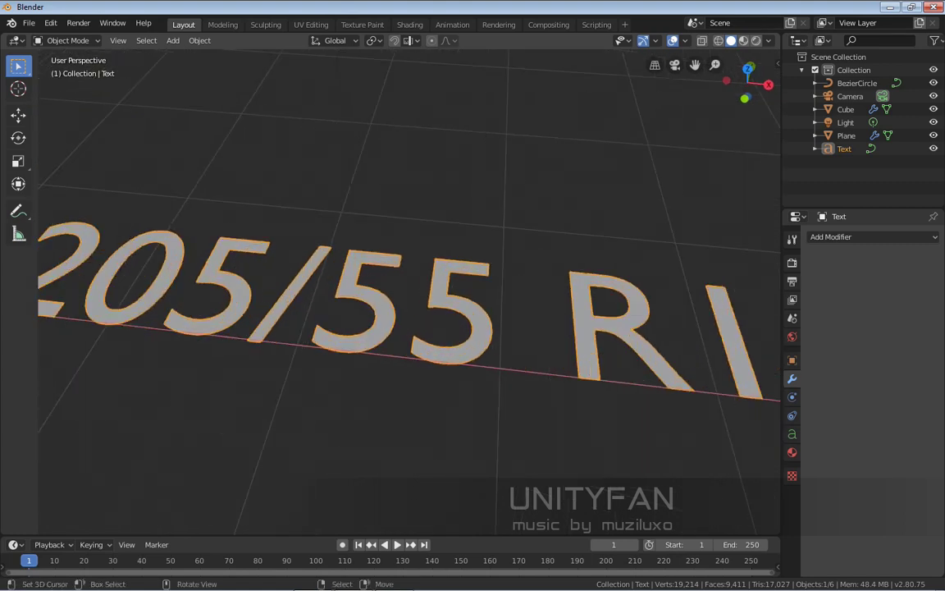
pyautogui.scroll(4, 409, 291)
pyautogui.keyDown('shift'); pyautogui.moveTo(408, 291); pyautogui.dragTo(289, 196, button='middle'); pyautogui.keyUp('shift')
pyautogui.scroll(3, 341, 283)
pyautogui.scroll(-2, 409, 291)
pyautogui.moveTo(409, 292); pyautogui.dragTo(387, 256, button='middle')
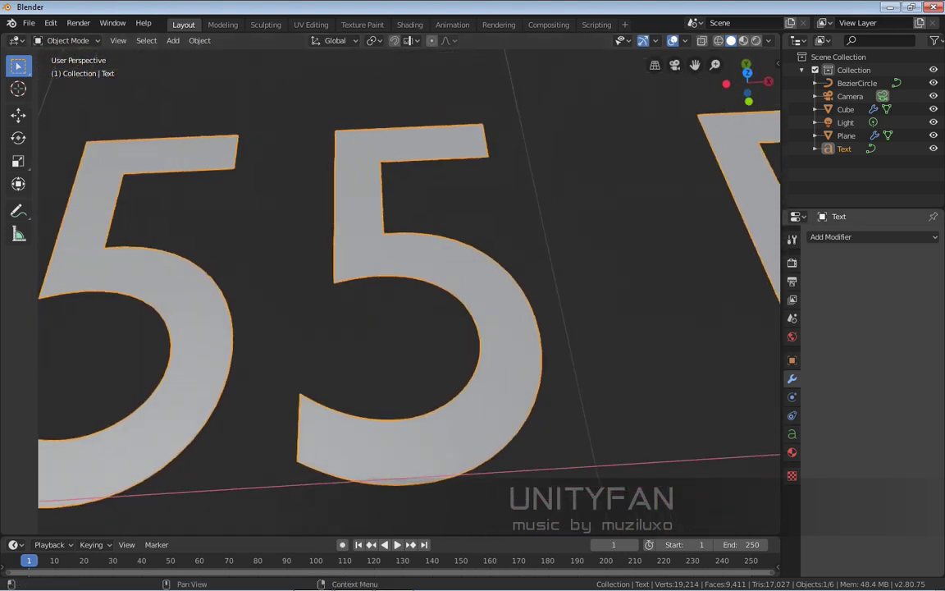
pyautogui.click(792, 433)
pyautogui.moveTo(410, 296); pyautogui.dragTo(443, 299, button='middle')
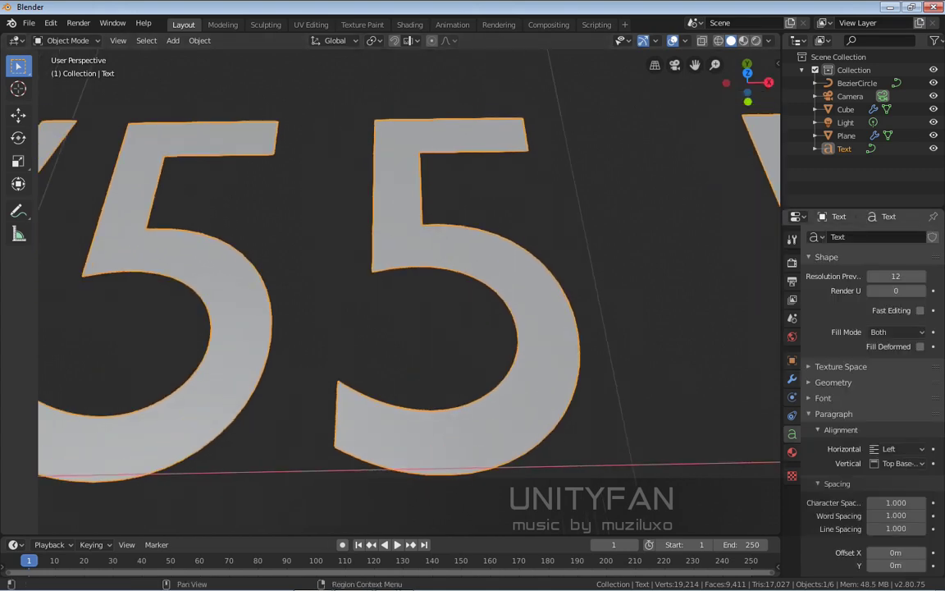
pyautogui.click(792, 416)
pyautogui.click(792, 433)
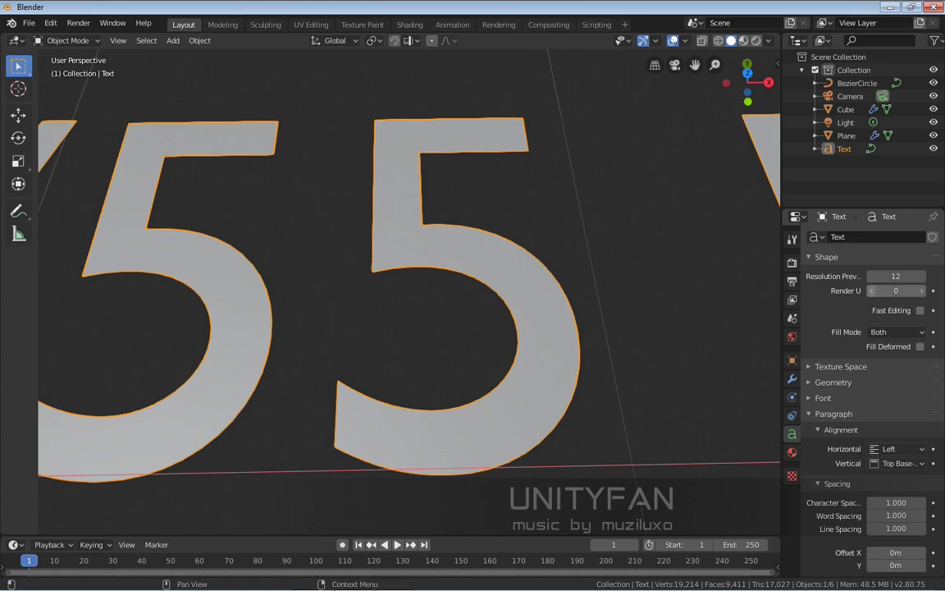
pyautogui.click(826, 257)
pyautogui.click(826, 257)
pyautogui.click(826, 256)
pyautogui.click(826, 257)
pyautogui.click(826, 256)
pyautogui.click(826, 257)
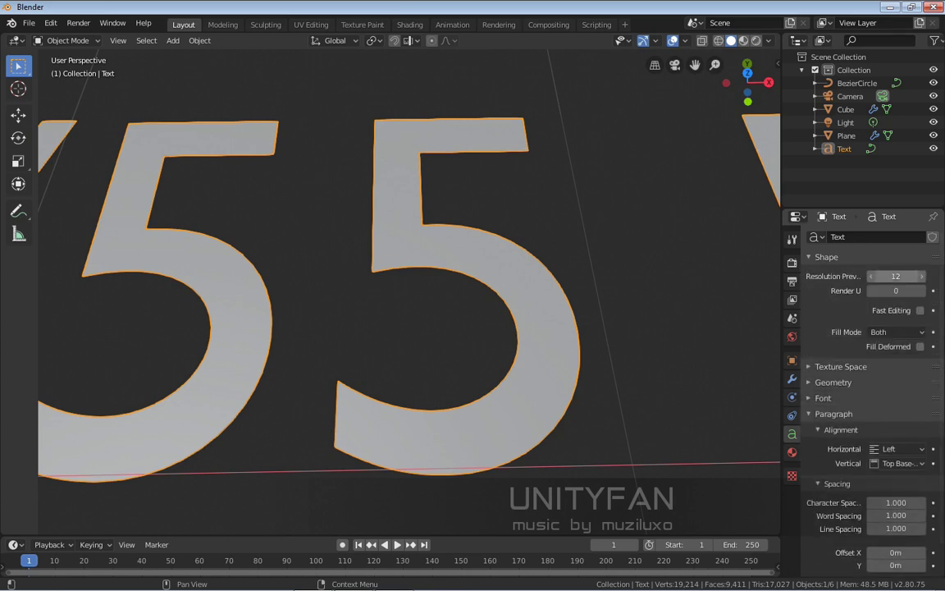
# - Lower the text's preview resolution to 1 and check the shape of the characters
pyautogui.click(872, 276)
pyautogui.click(872, 276)
pyautogui.click(872, 276)
pyautogui.click(872, 275)
pyautogui.click(872, 275)
pyautogui.click(873, 276)
pyautogui.moveTo(860, 276); pyautogui.dragTo(842, 276)
pyautogui.click(922, 276)
pyautogui.click(872, 276)
pyautogui.scroll(-6, 409, 291)
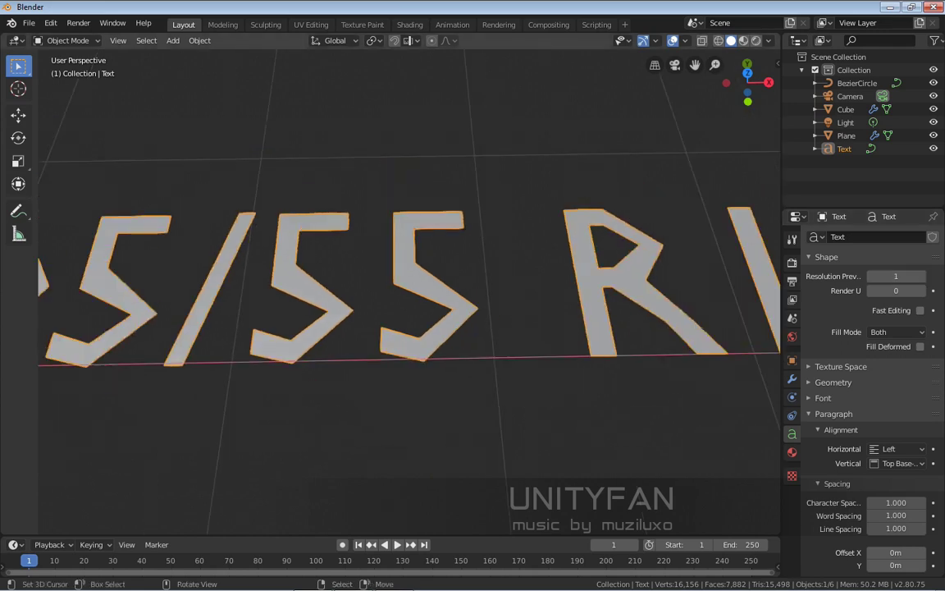
pyautogui.scroll(6, 409, 291)
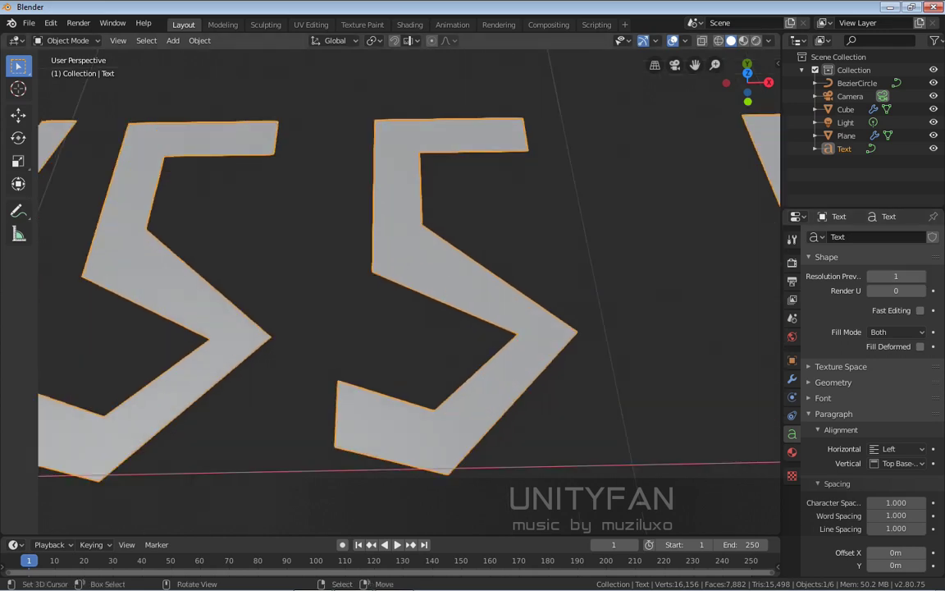
pyautogui.scroll(-4, 410, 296)
pyautogui.scroll(4, 411, 295)
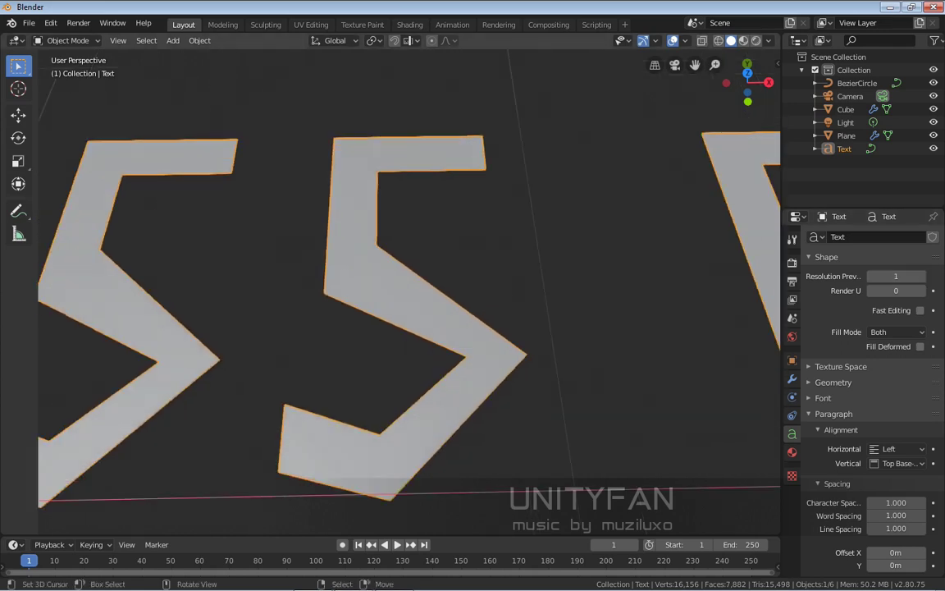
# - Set the text's preview resolution to 5
pyautogui.moveTo(896, 276); pyautogui.dragTo(939, 276)
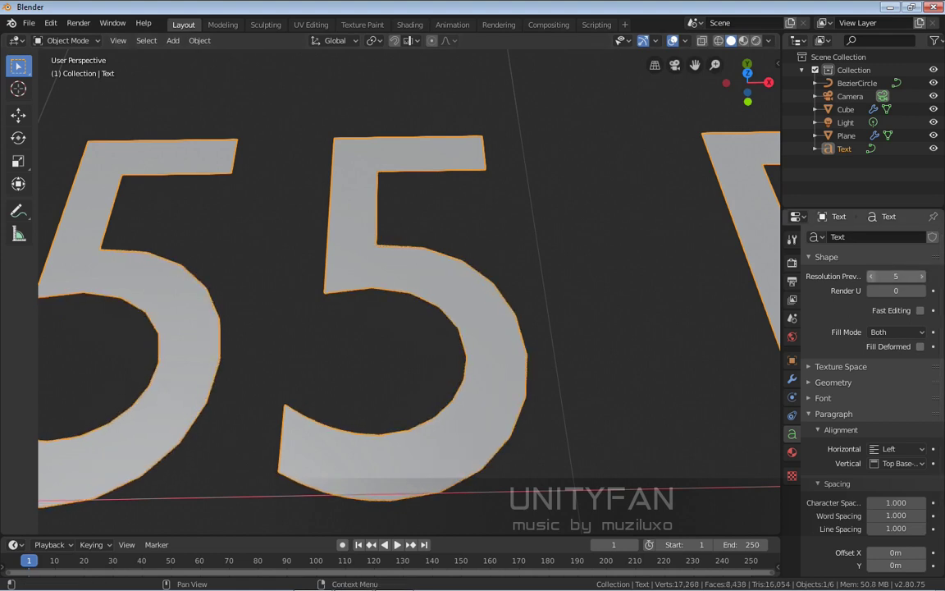
pyautogui.scroll(-4, 410, 295)
pyautogui.scroll(-3, 410, 296)
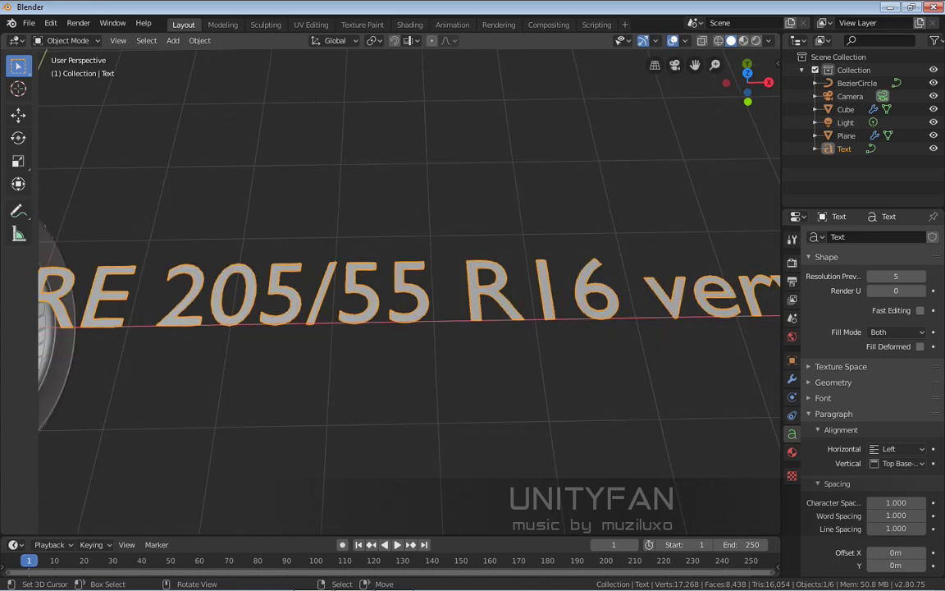
# - Examine the lettering and its placement beside the tyre from several angles and distances
pyautogui.keyDown('shift'); pyautogui.moveTo(369, 320); pyautogui.dragTo(612, 306, button='middle'); pyautogui.keyUp('shift')
pyautogui.moveTo(492, 304); pyautogui.dragTo(443, 303, button='middle')
pyautogui.keyDown('shift'); pyautogui.moveTo(344, 279); pyautogui.dragTo(495, 357, button='middle'); pyautogui.keyUp('shift')
pyautogui.moveTo(495, 357); pyautogui.dragTo(439, 326, button='middle')
pyautogui.scroll(2, 410, 332)
pyautogui.scroll(-1, 459, 357)
pyautogui.moveTo(558, 320); pyautogui.dragTo(623, 264, button='middle')
pyautogui.scroll(3, 623, 264)
pyautogui.moveTo(542, 295); pyautogui.dragTo(508, 285, button='middle')
pyautogui.scroll(1, 509, 286)
pyautogui.moveTo(393, 205); pyautogui.dragTo(361, 187, button='middle')
pyautogui.scroll(2, 410, 291)
pyautogui.scroll(-3, 409, 291)
pyautogui.keyDown('shift'); pyautogui.moveTo(409, 291); pyautogui.dragTo(307, 252, button='middle'); pyautogui.keyUp('shift')
pyautogui.scroll(-2, 409, 291)
pyautogui.moveTo(314, 167); pyautogui.dragTo(308, 165, button='middle')
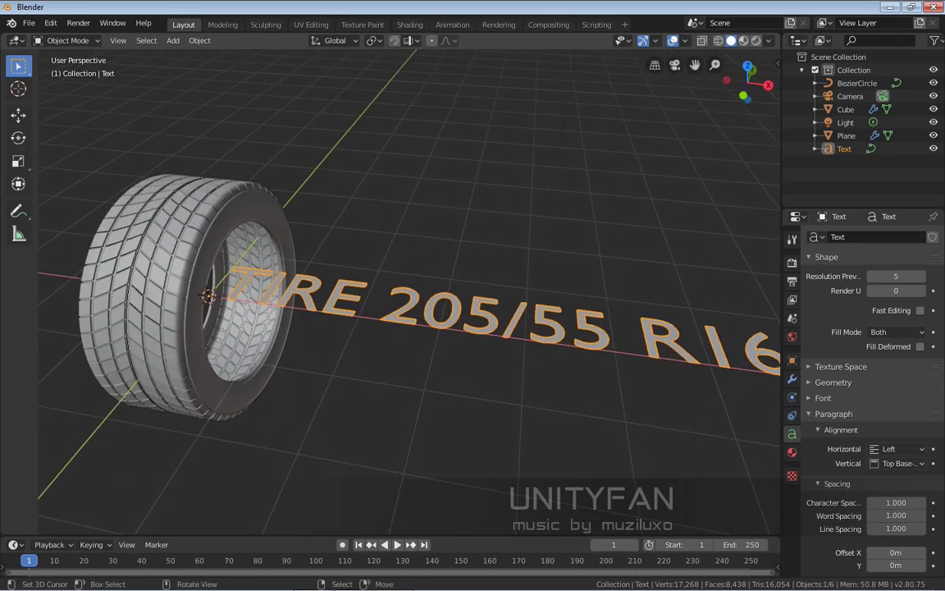
pyautogui.keyDown('shift'); pyautogui.moveTo(336, 266); pyautogui.dragTo(428, 295, button='middle'); pyautogui.keyUp('shift')
pyautogui.scroll(1, 429, 294)
pyautogui.moveTo(297, 159); pyautogui.dragTo(285, 154, button='middle')
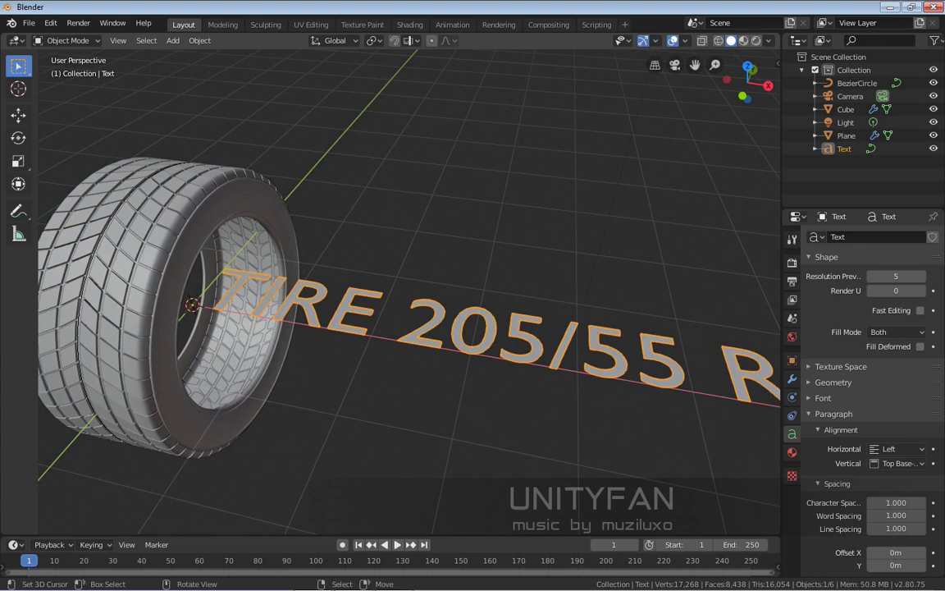
pyautogui.moveTo(410, 291); pyautogui.dragTo(372, 292, button='middle')
pyautogui.scroll(1, 410, 291)
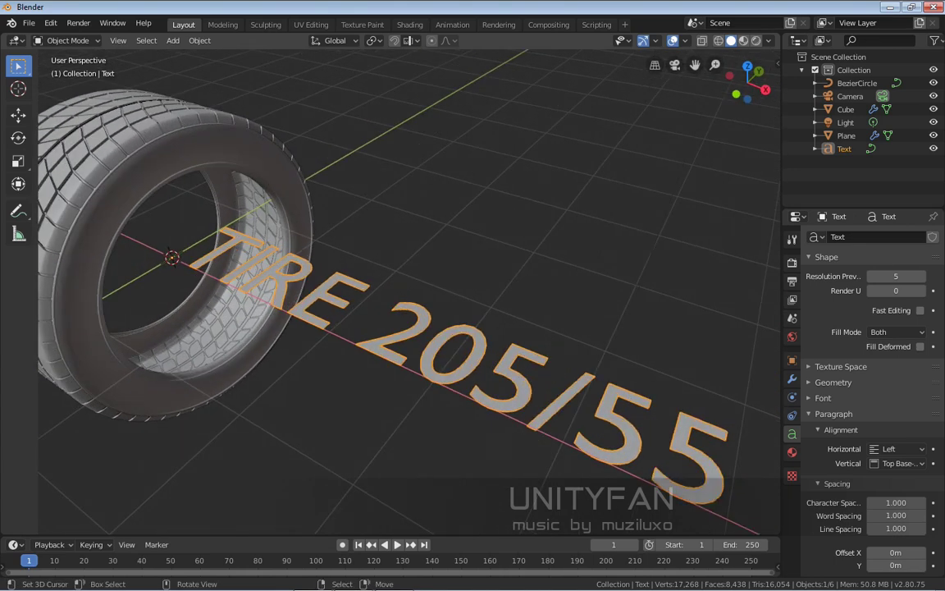
pyautogui.moveTo(278, 150); pyautogui.dragTo(270, 147, button='middle')
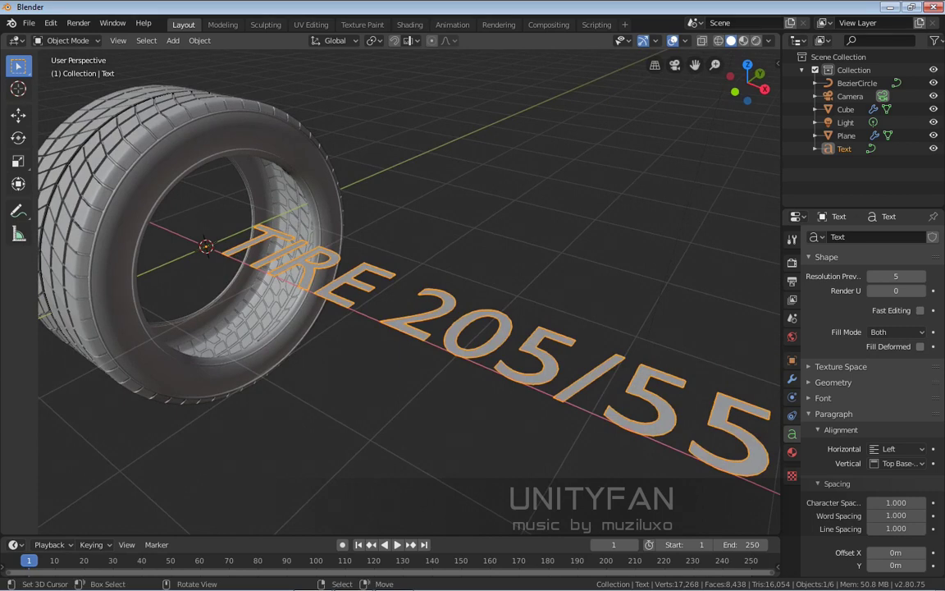
pyautogui.moveTo(411, 291); pyautogui.dragTo(438, 288, button='middle')
pyautogui.scroll(1, 438, 288)
pyautogui.keyDown('shift'); pyautogui.moveTo(369, 312); pyautogui.dragTo(463, 291, button='middle'); pyautogui.keyUp('shift')
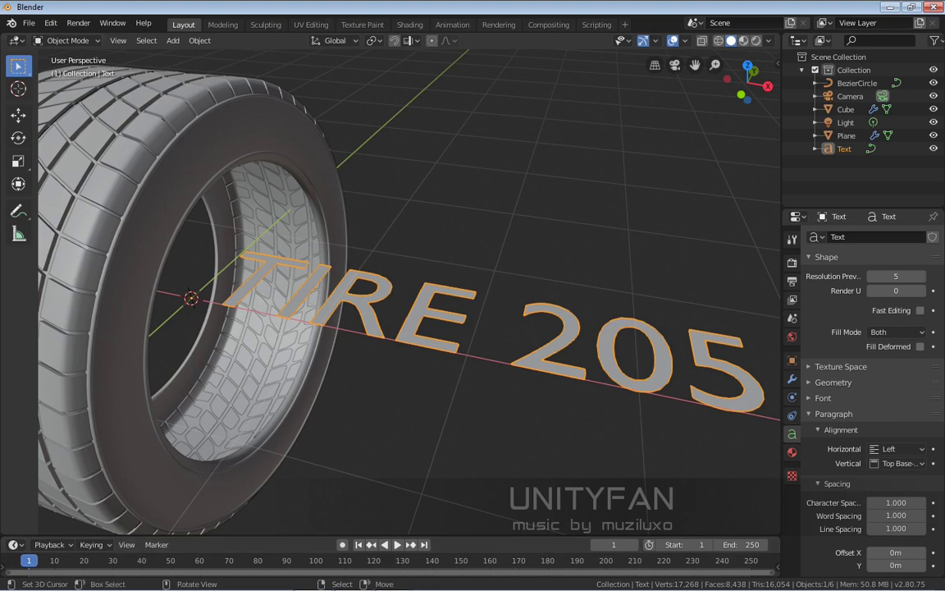
pyautogui.keyDown('shift'); pyautogui.moveTo(385, 304); pyautogui.dragTo(150, 291, button='middle'); pyautogui.keyUp('shift')
pyautogui.scroll(2, 428, 322)
pyautogui.scroll(-4, 443, 317)
pyautogui.scroll(-2, 409, 291)
pyautogui.moveTo(410, 291); pyautogui.dragTo(536, 323, button='middle')
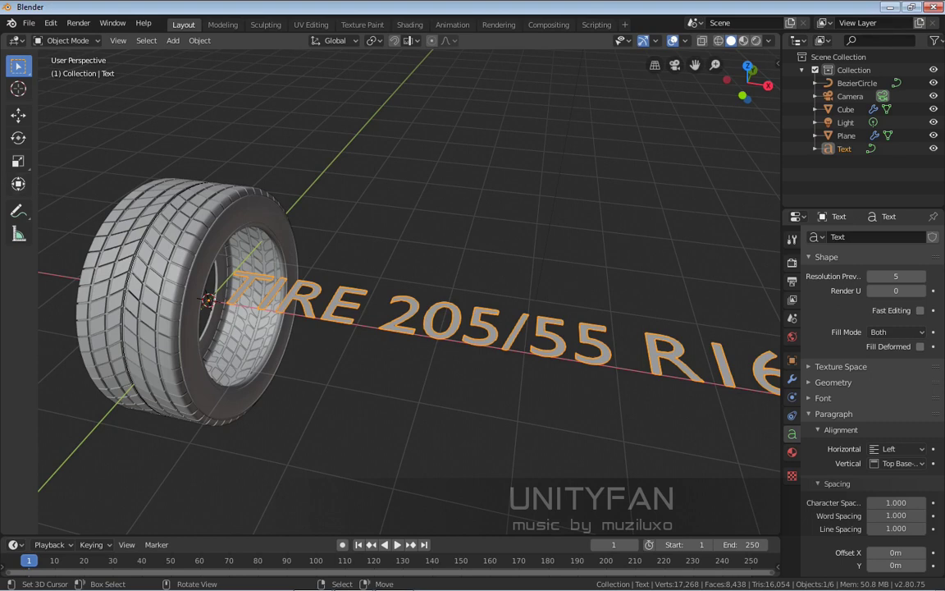
pyautogui.scroll(2, 409, 292)
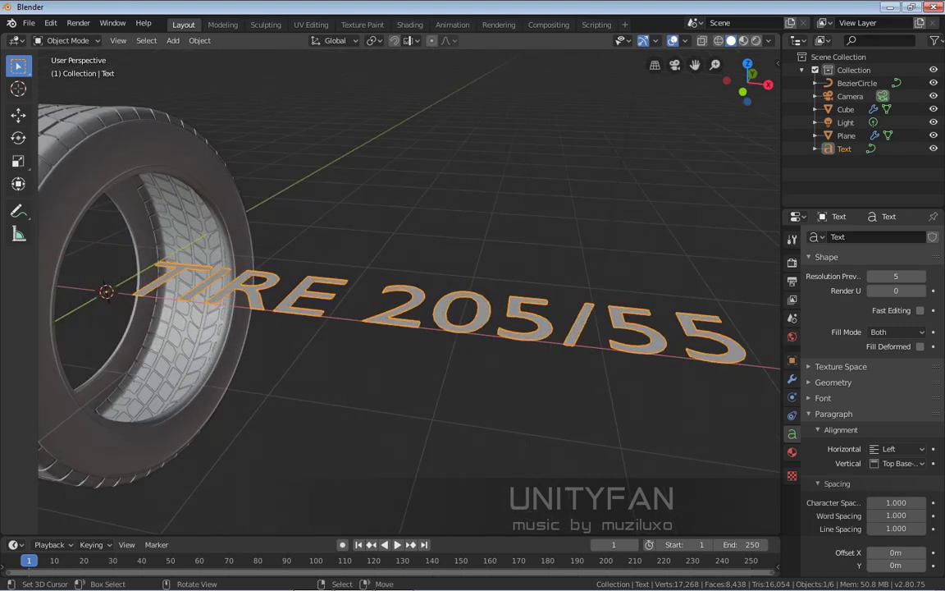
pyautogui.moveTo(409, 291); pyautogui.dragTo(603, 312, button='middle')
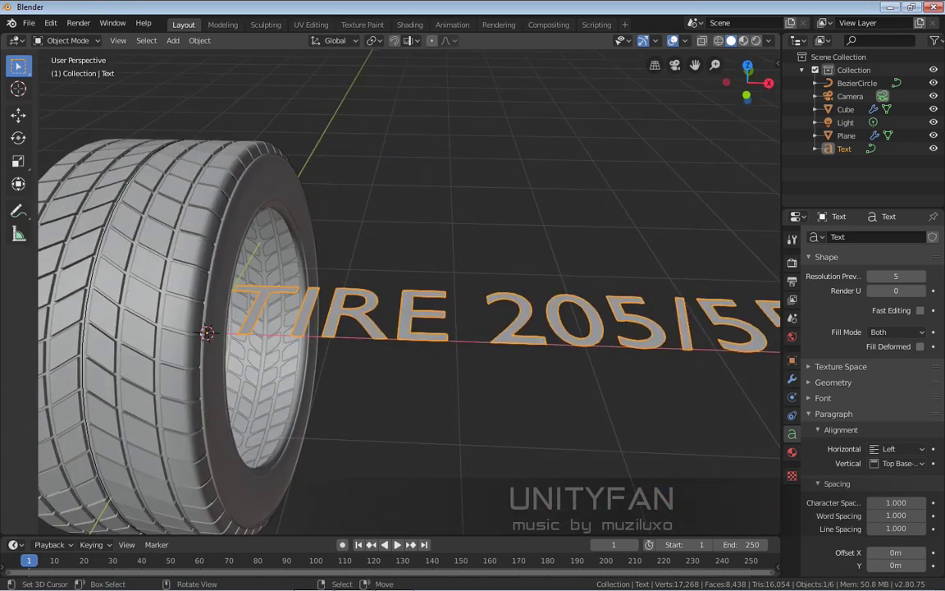
pyautogui.keyDown('shift'); pyautogui.moveTo(411, 312); pyautogui.dragTo(388, 271, button='middle'); pyautogui.keyUp('shift')
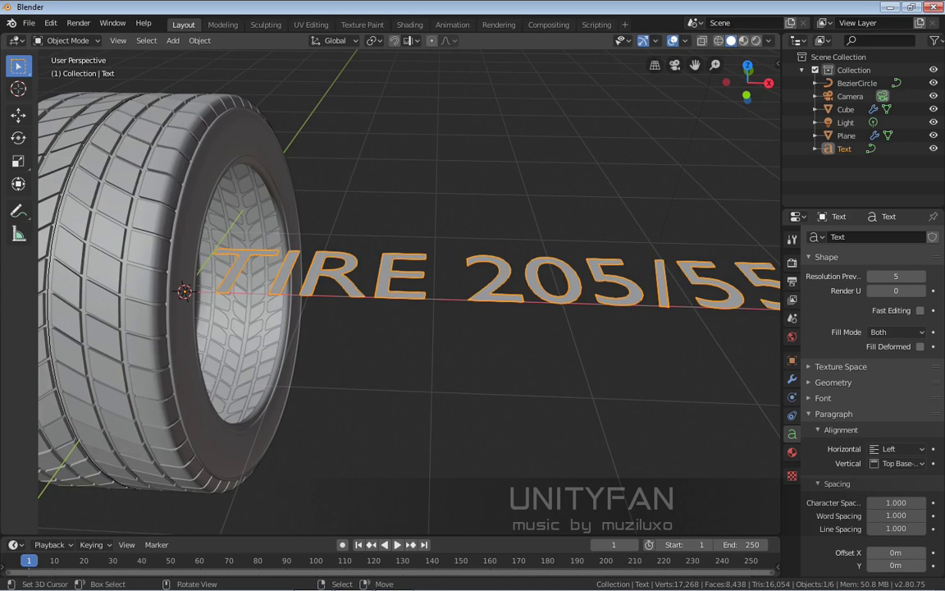
# - Convert the text object to a mesh
pyautogui.click(199, 40)
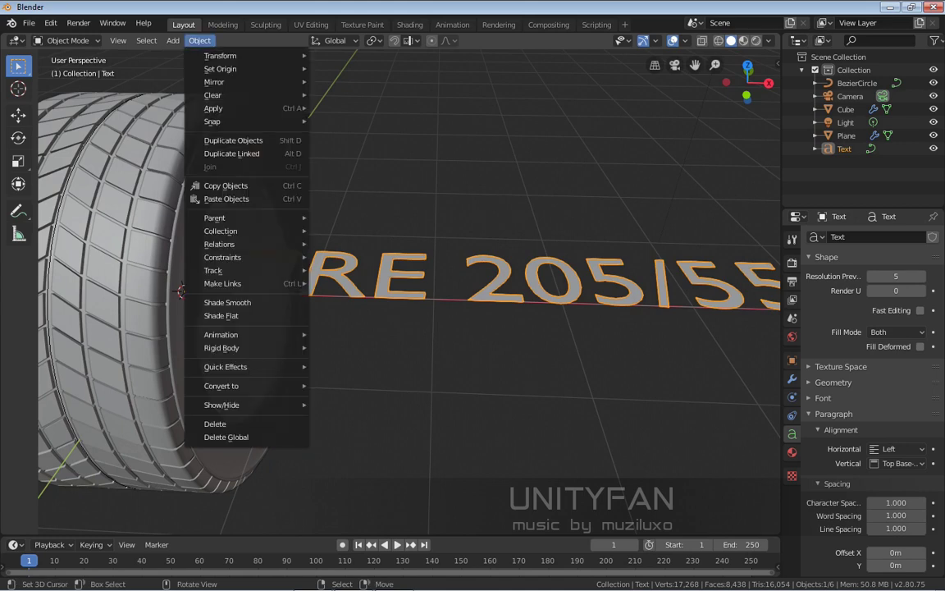
pyautogui.moveTo(238, 386)
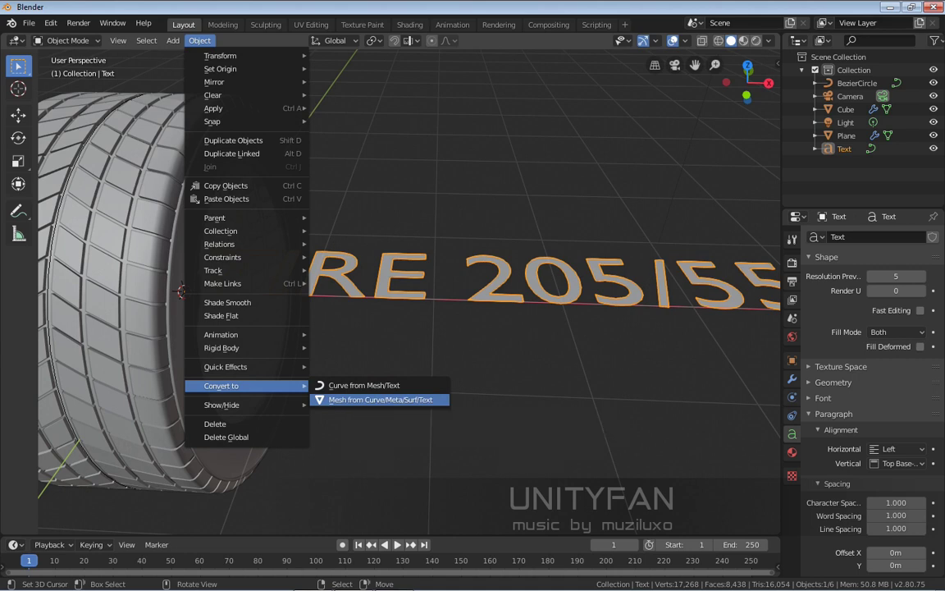
pyautogui.click(361, 399)
# - Inspect the face layout of the converted lettering in Edit Mode, close up on "TIRE"
pyautogui.moveTo(363, 398); pyautogui.dragTo(295, 369, button='middle')
pyautogui.scroll(5, 383, 376)
pyautogui.press('Tab')
pyautogui.moveTo(312, 328); pyautogui.dragTo(263, 378, button='middle')
pyautogui.scroll(4, 410, 384)
pyautogui.scroll(-5, 332, 357)
pyautogui.scroll(-4, 383, 389)
pyautogui.scroll(2, 410, 345)
pyautogui.moveTo(459, 344)
pyautogui.keyDown('shift'); pyautogui.mouseDown(button='middle')
pyautogui.moveTo(283, 324)
pyautogui.moveTo(455, 326)
pyautogui.mouseUp(button='middle'); pyautogui.keyUp('shift')
pyautogui.scroll(-2, 355, 332)
pyautogui.keyDown('shift'); pyautogui.moveTo(283, 324); pyautogui.dragTo(460, 330, button='middle'); pyautogui.keyUp('shift')
pyautogui.scroll(2, 459, 330)
pyautogui.keyDown('shift'); pyautogui.moveTo(345, 311); pyautogui.dragTo(416, 322, button='middle'); pyautogui.keyUp('shift')
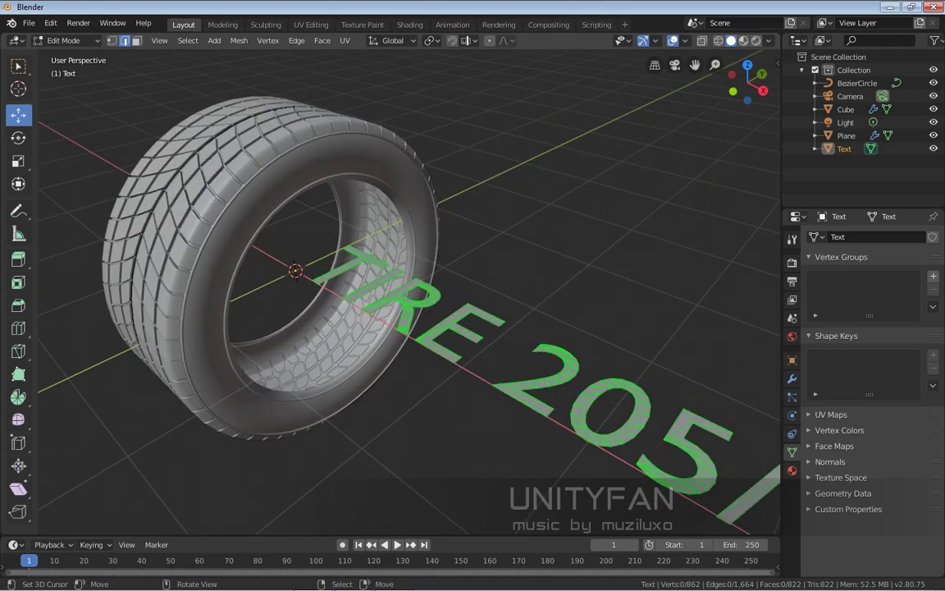
pyautogui.scroll(2, 416, 322)
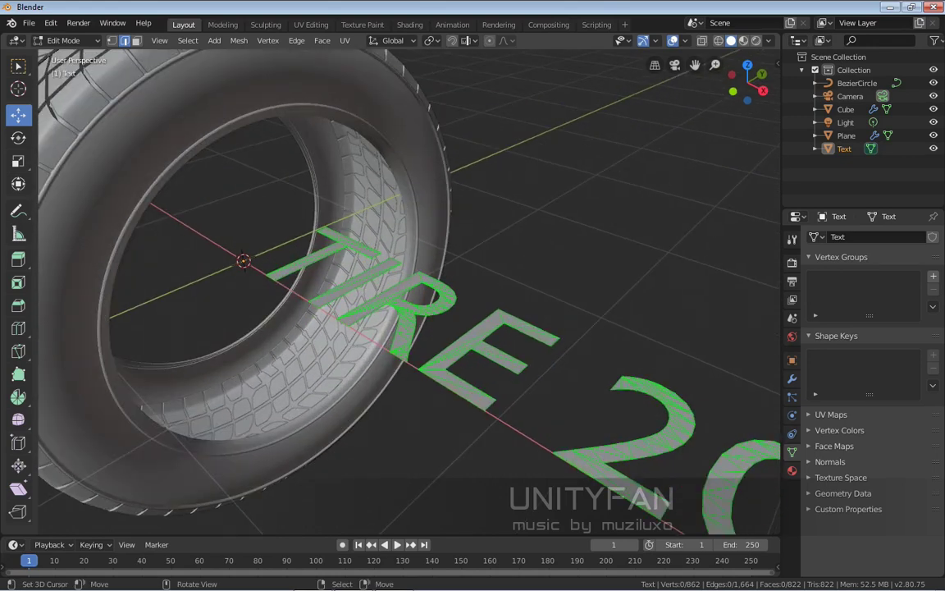
pyautogui.moveTo(417, 322); pyautogui.dragTo(474, 259, button='middle')
pyautogui.scroll(2, 340, 312)
pyautogui.scroll(3, 417, 292)
pyautogui.scroll(-3, 439, 293)
pyautogui.scroll(2, 420, 308)
pyautogui.scroll(-3, 420, 309)
pyautogui.scroll(2, 384, 325)
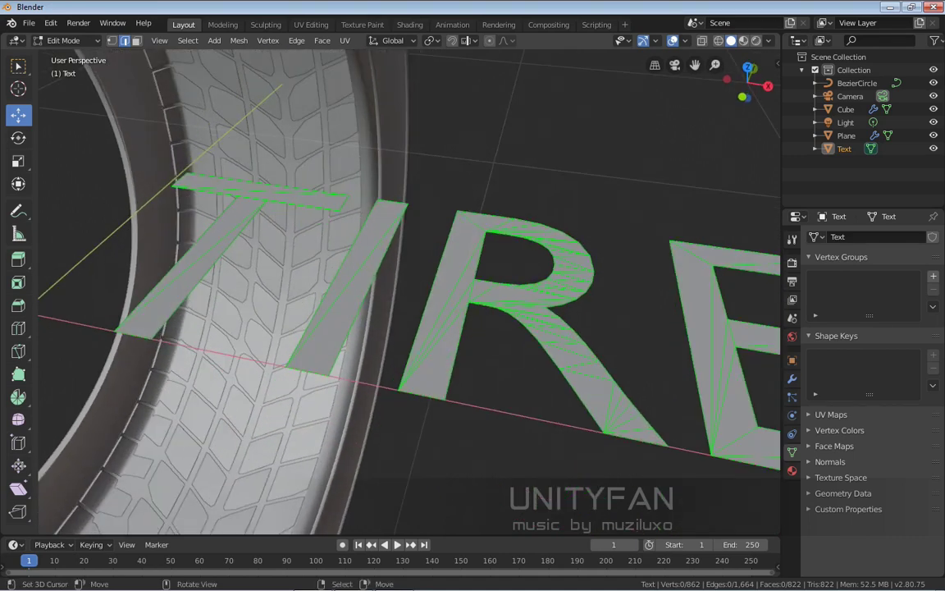
pyautogui.scroll(-3, 409, 293)
pyautogui.moveTo(409, 292); pyautogui.dragTo(348, 305, button='middle')
pyautogui.scroll(-1, 379, 309)
pyautogui.moveTo(348, 305); pyautogui.dragTo(367, 293, button='middle')
# - Select all of the lettering's faces and apply Beautify Faces to them
pyautogui.press('a')
pyautogui.scroll(4, 351, 283)
pyautogui.scroll(-3, 367, 281)
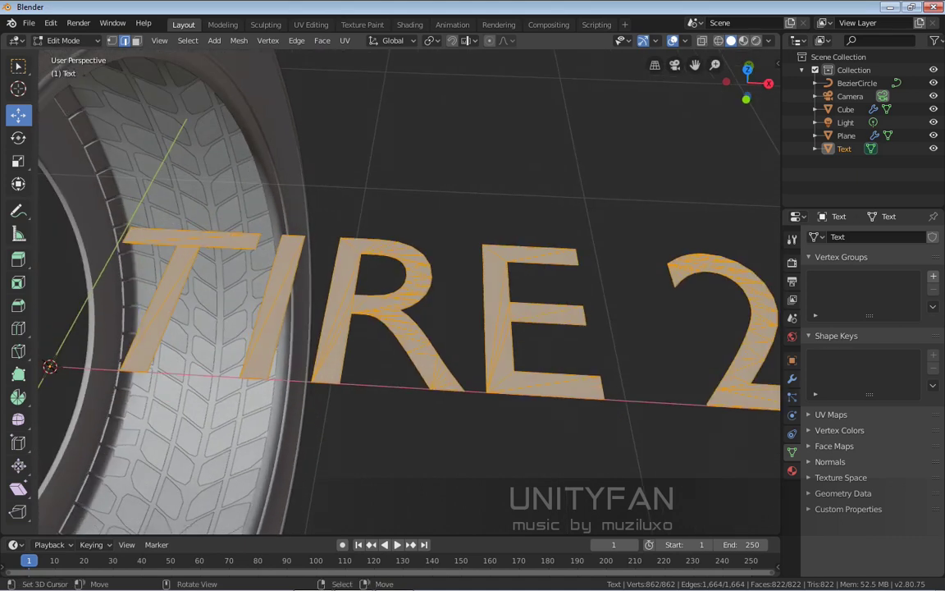
pyautogui.scroll(2, 394, 295)
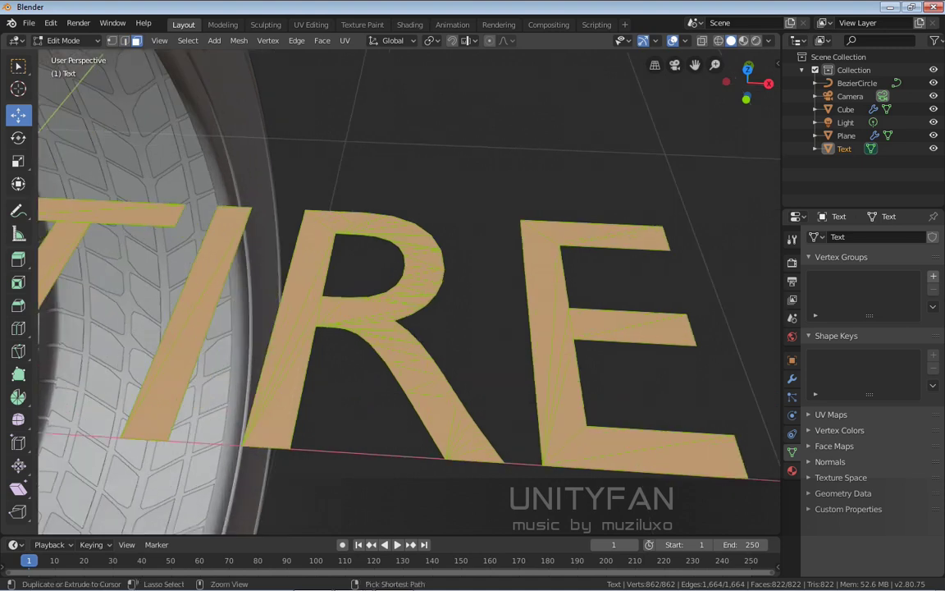
pyautogui.hotkey('ctrl', 'f')
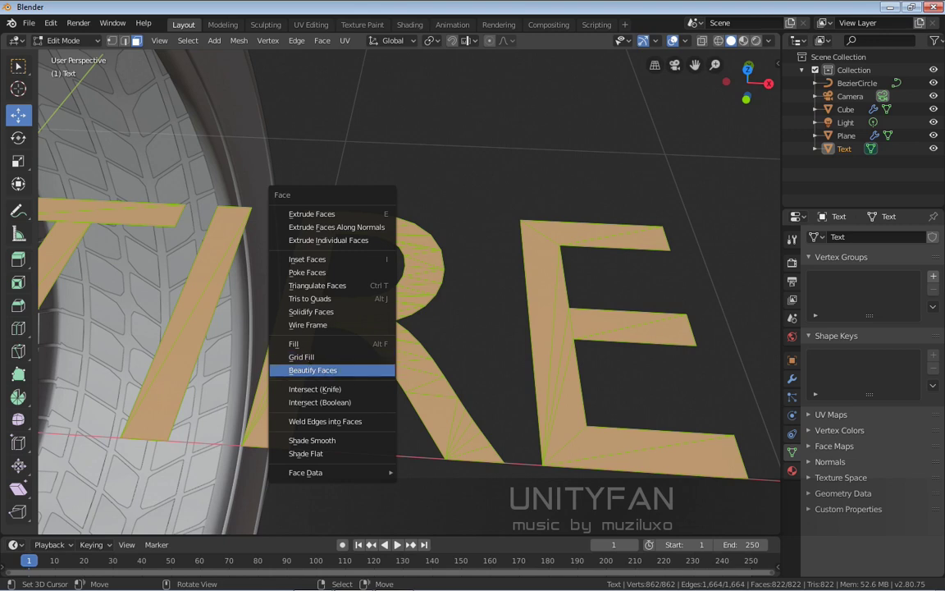
pyautogui.click(333, 370)
# - Inspect the rearranged faces around the letter R, then return to Object Mode
pyautogui.scroll(-4, 333, 370)
pyautogui.moveTo(332, 370); pyautogui.dragTo(348, 351, button='middle')
pyautogui.press('Tab')
pyautogui.press('Tab')
pyautogui.scroll(2, 359, 295)
pyautogui.rightClick(358, 294)
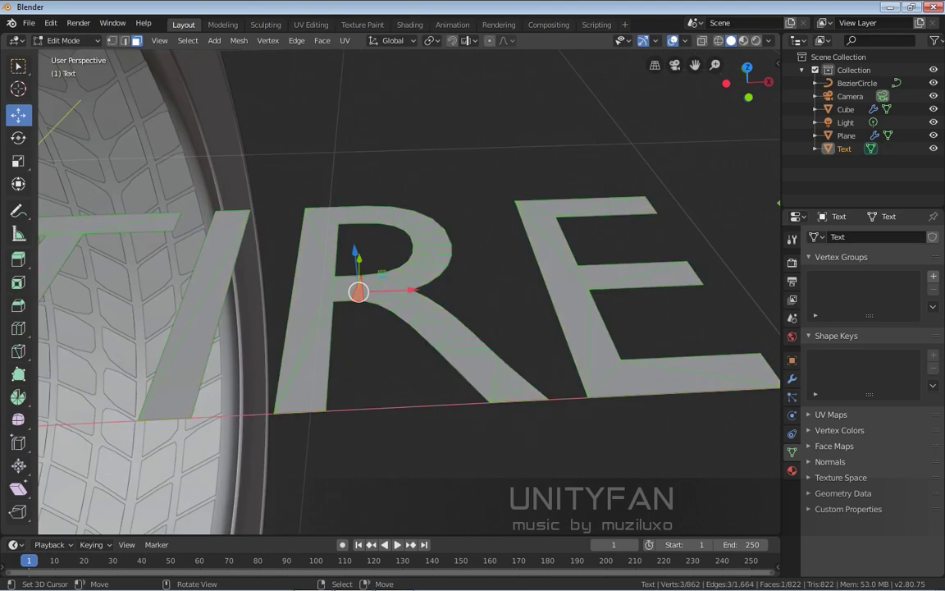
pyautogui.press('2')
pyautogui.moveTo(358, 294)
pyautogui.mouseDown(button='middle')
pyautogui.moveTo(221, 277)
pyautogui.moveTo(180, 243)
pyautogui.moveTo(148, 239)
pyautogui.moveTo(209, 223)
pyautogui.moveTo(359, 295)
pyautogui.mouseUp(button='middle')
pyautogui.scroll(-4, 355, 299)
pyautogui.press('Tab')
# - Add a Bezier circle at the 3D cursor in the centre of the tyre
pyautogui.scroll(-4, 222, 278)
pyautogui.scroll(3, 209, 223)
pyautogui.scroll(2, 360, 287)
pyautogui.hotkey('shift', 'a')
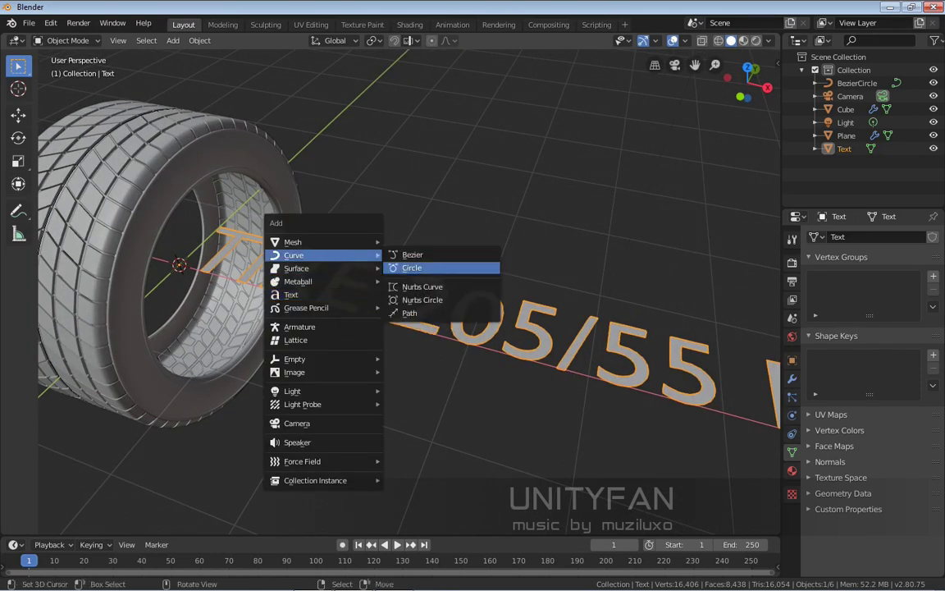
pyautogui.click(412, 268)
pyautogui.keyDown('shift'); pyautogui.moveTo(412, 267); pyautogui.dragTo(402, 234, button='middle'); pyautogui.keyUp('shift')
pyautogui.moveTo(509, 252); pyautogui.dragTo(587, 283, button='middle')
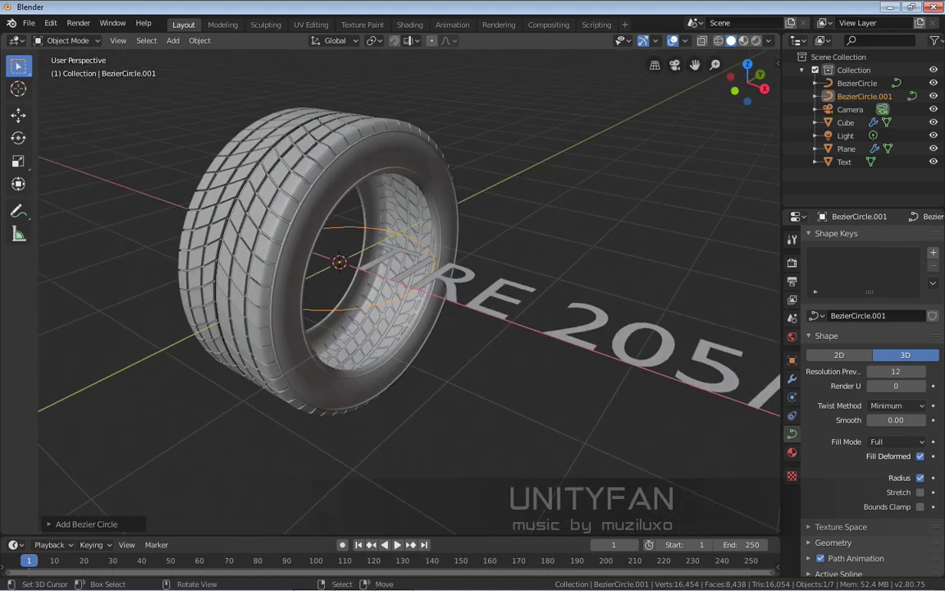
pyautogui.scroll(2, 409, 291)
pyautogui.keyDown('shift'); pyautogui.moveTo(410, 291); pyautogui.dragTo(374, 298, button='middle'); pyautogui.keyUp('shift')
pyautogui.scroll(-2, 375, 298)
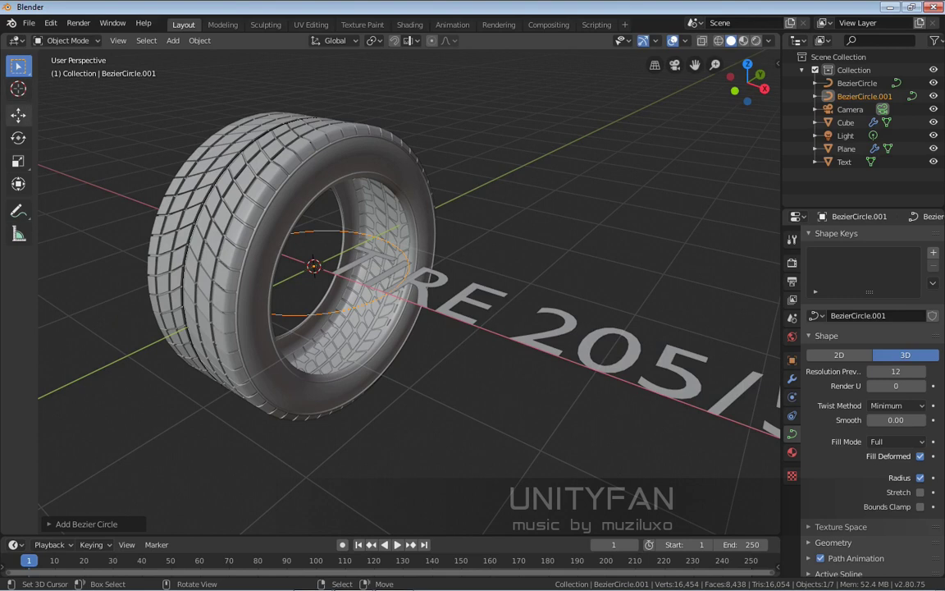
# - Move the new Bezier circle along the X axis until its centre lies clear of the tyre's side
pyautogui.click(18, 116)
pyautogui.moveTo(353, 281); pyautogui.dragTo(520, 342)
pyautogui.scroll(-3, 520, 342)
pyautogui.keyDown('shift'); pyautogui.moveTo(520, 342); pyautogui.dragTo(435, 359, button='middle'); pyautogui.keyUp('shift')
# - Add a Curve modifier to the lettering, with the new Bezier circle as its object and X as deformation axis
pyautogui.scroll(2, 535, 346)
pyautogui.scroll(2, 512, 345)
pyautogui.rightClick(510, 327)
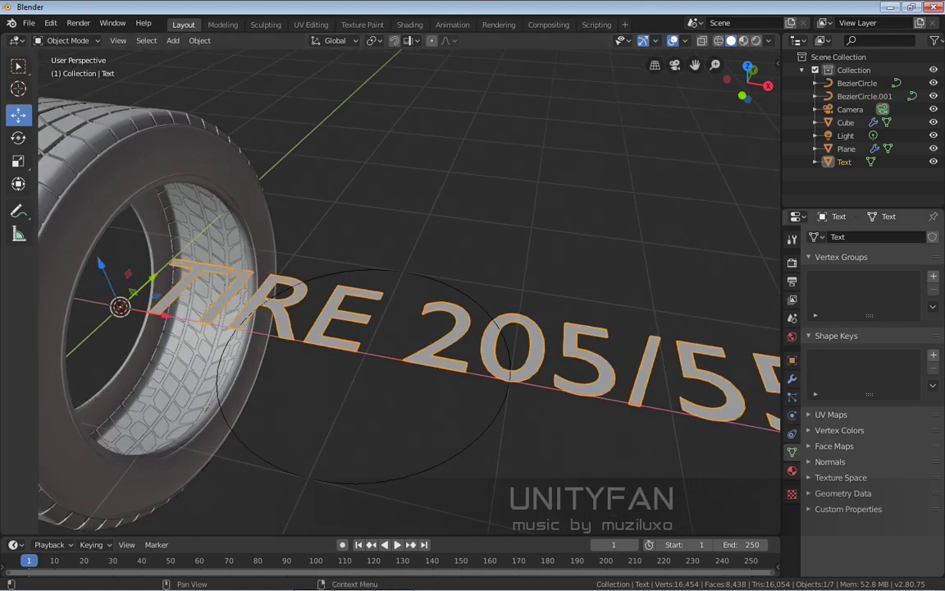
pyautogui.click(792, 378)
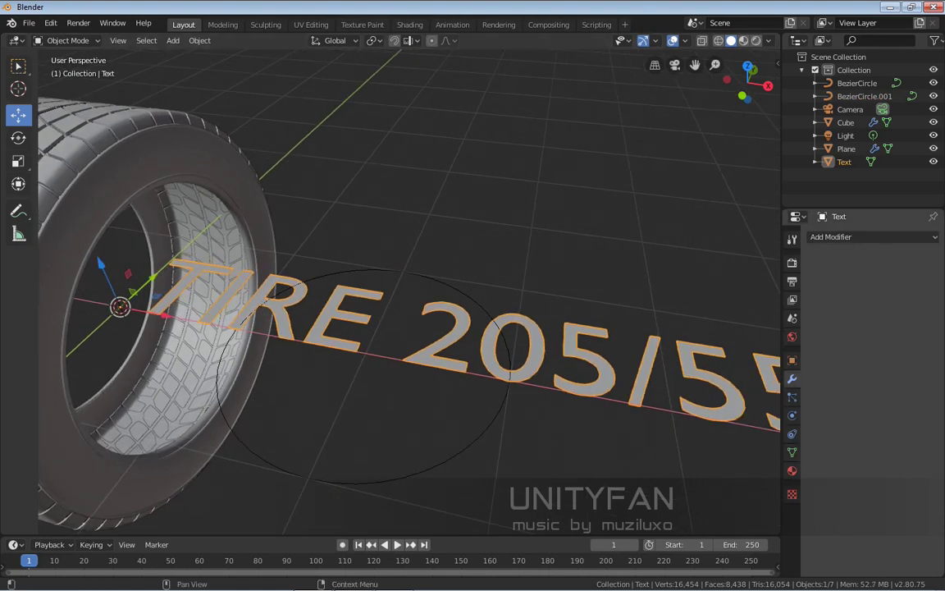
pyautogui.click(870, 236)
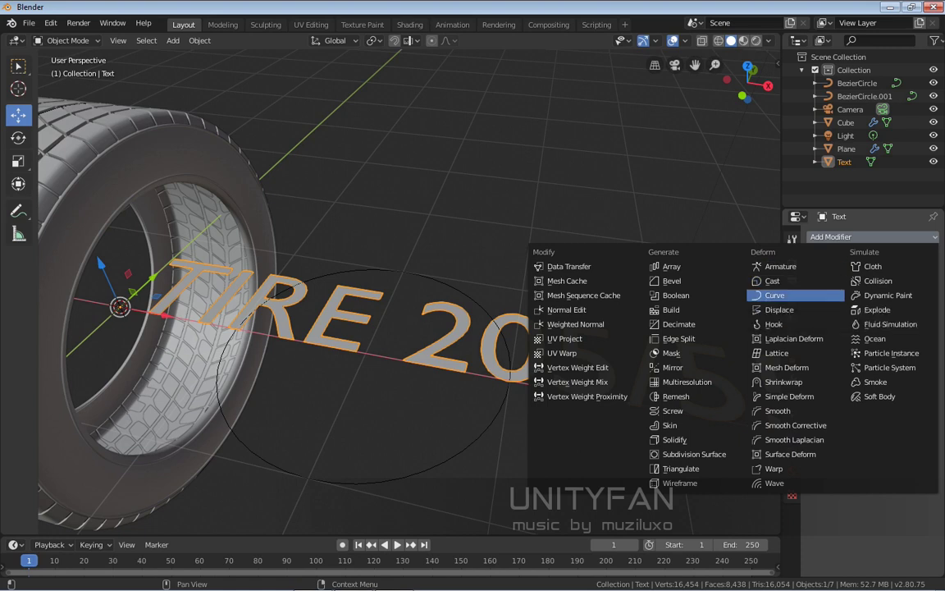
pyautogui.click(768, 296)
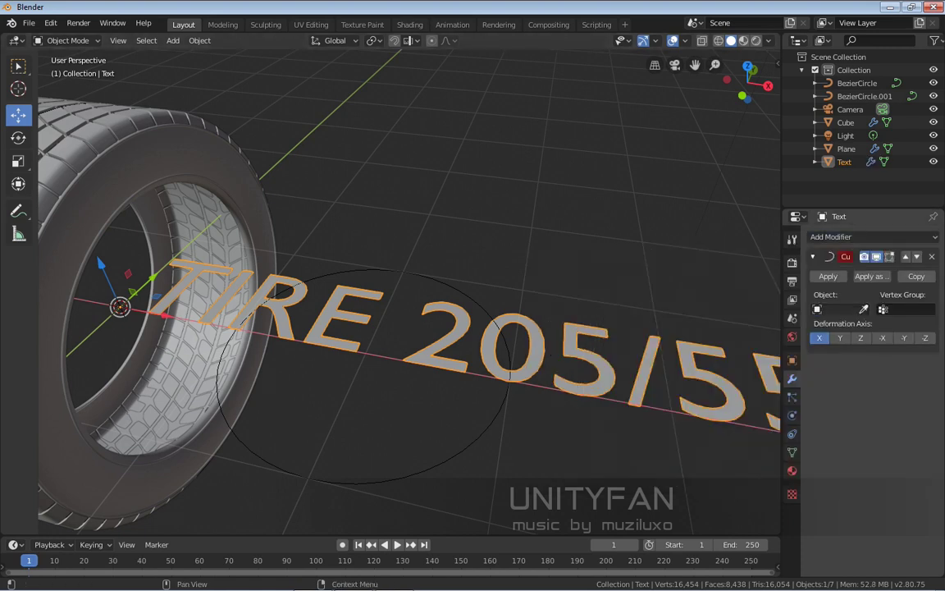
pyautogui.click(482, 435)
# - Open the lettering in Edit Mode and select its entire mesh in face selection mode
pyautogui.scroll(-3, 483, 435)
pyautogui.moveTo(483, 434)
pyautogui.mouseDown(button='middle')
pyautogui.moveTo(366, 433)
pyautogui.moveTo(434, 400)
pyautogui.moveTo(544, 455)
pyautogui.moveTo(353, 459)
pyautogui.moveTo(493, 419)
pyautogui.mouseUp(button='middle')
pyautogui.scroll(3, 543, 455)
pyautogui.scroll(2, 493, 418)
pyautogui.moveTo(316, 320); pyautogui.dragTo(279, 316, button='middle')
pyautogui.press('Tab')
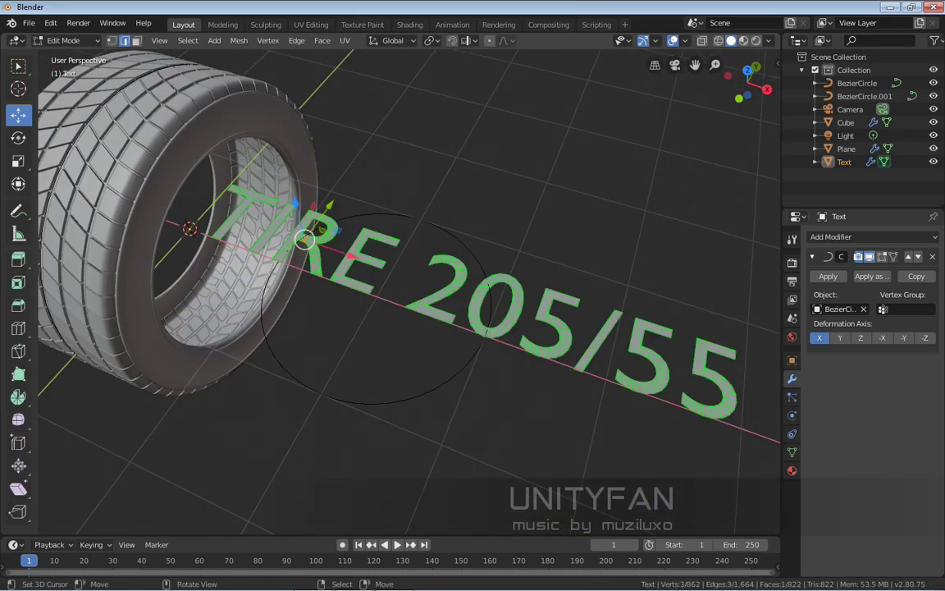
pyautogui.scroll(-8, 370, 287)
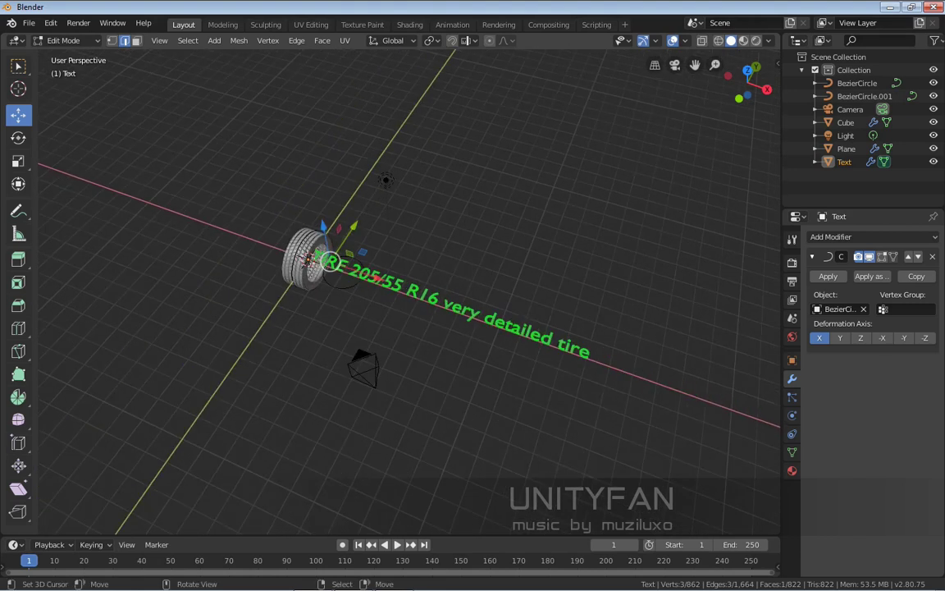
pyautogui.press('g')
pyautogui.rightClick(522, 332)
pyautogui.scroll(3, 398, 291)
pyautogui.press('a')
# - Scale the whole lettering mesh down to about 0.3 of its size and return to Object Mode
pyautogui.scroll(2, 409, 292)
pyautogui.moveTo(410, 292); pyautogui.dragTo(521, 300, button='middle')
pyautogui.scroll(4, 409, 291)
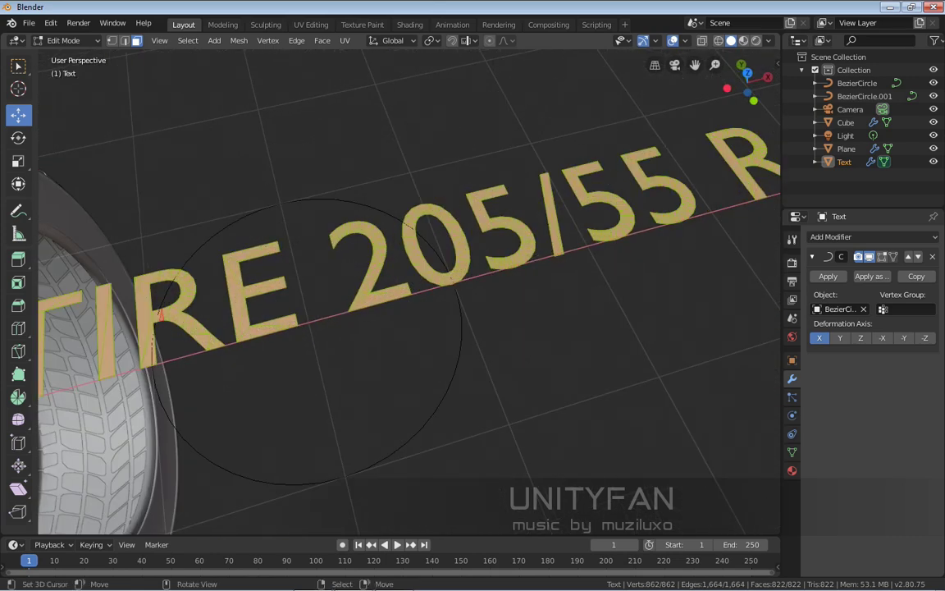
pyautogui.scroll(-9, 409, 291)
pyautogui.keyDown('shift'); pyautogui.moveTo(408, 291); pyautogui.dragTo(310, 310, button='middle'); pyautogui.keyUp('shift')
pyautogui.scroll(3, 408, 291)
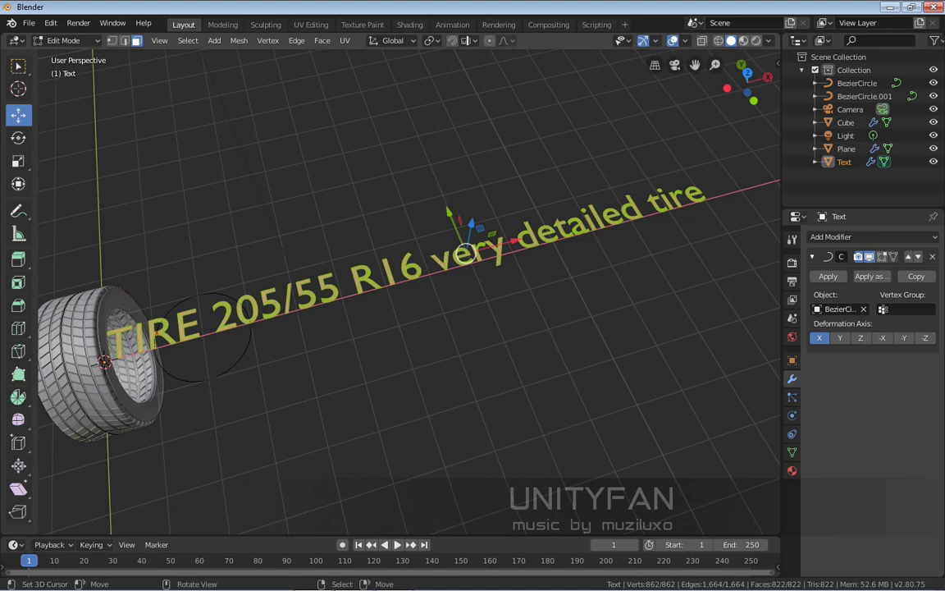
pyautogui.press('s')
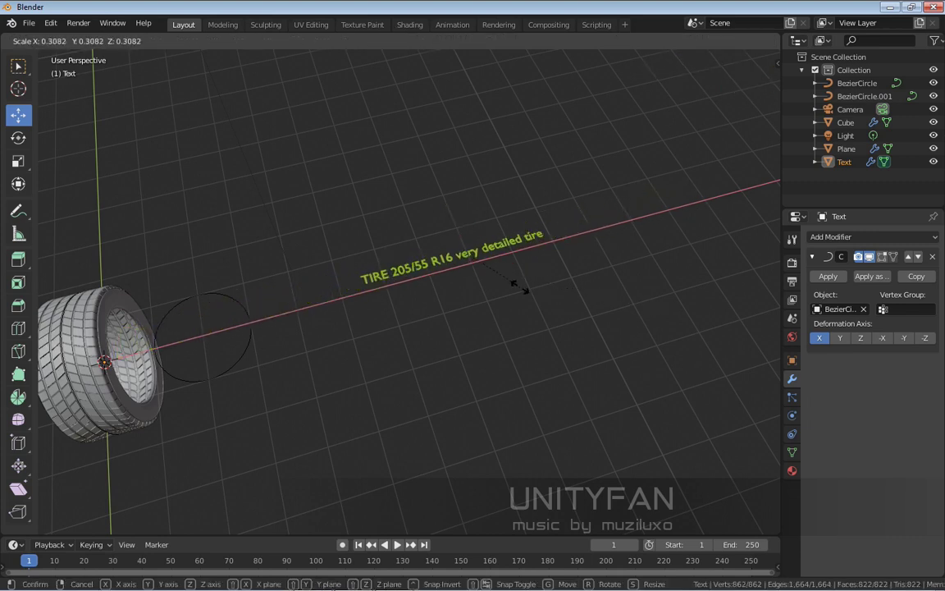
pyautogui.click(521, 277)
pyautogui.press('Tab')
# - Parent the lettering to the Bezier circle that bends it, using the Object parent type
pyautogui.keyDown('shift'); pyautogui.moveTo(312, 312); pyautogui.dragTo(504, 270, button='middle'); pyautogui.keyUp('shift')
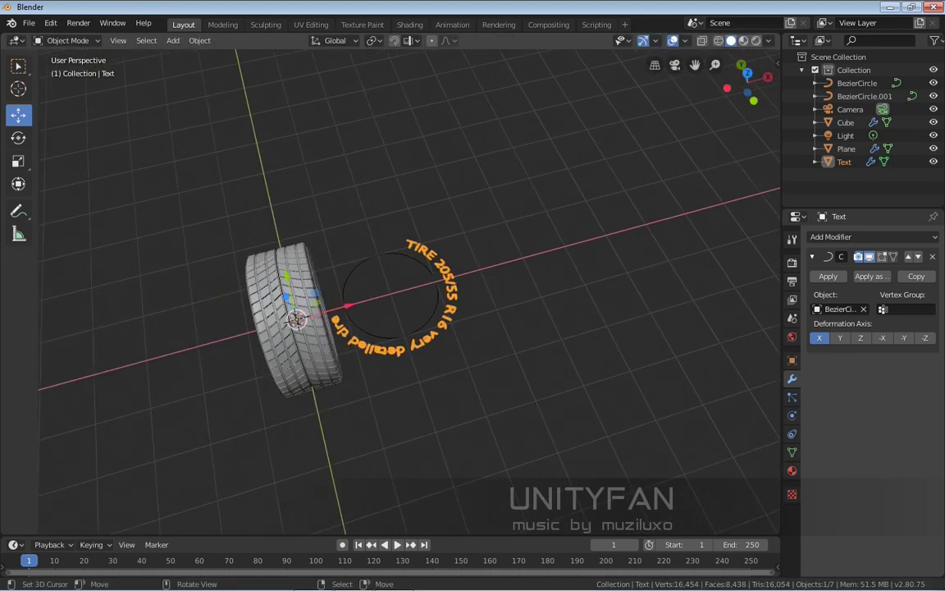
pyautogui.scroll(4, 409, 291)
pyautogui.moveTo(408, 291); pyautogui.dragTo(354, 258, button='middle')
pyautogui.scroll(2, 409, 291)
pyautogui.rightClick(334, 256)
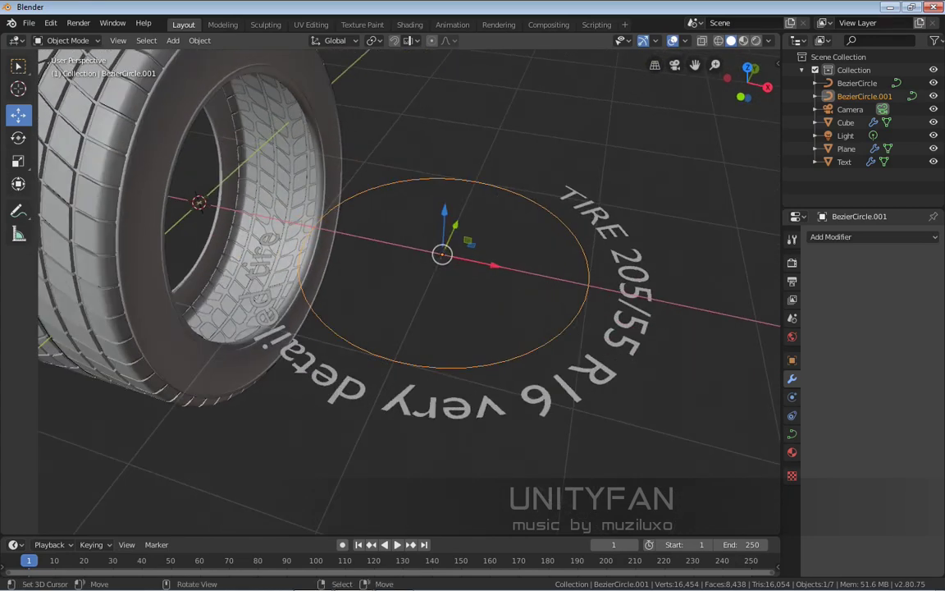
pyautogui.rightClick(537, 401)
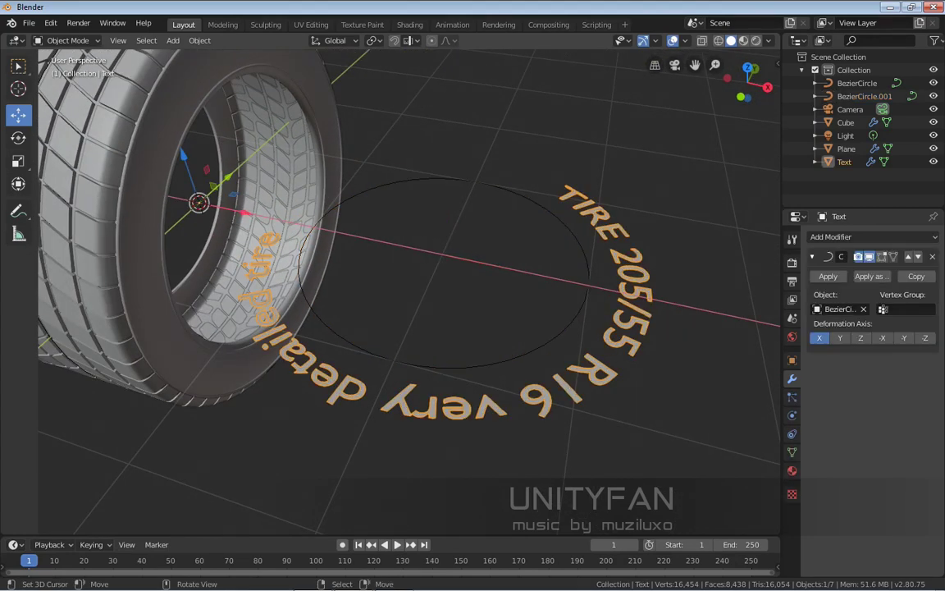
pyautogui.scroll(3, 411, 271)
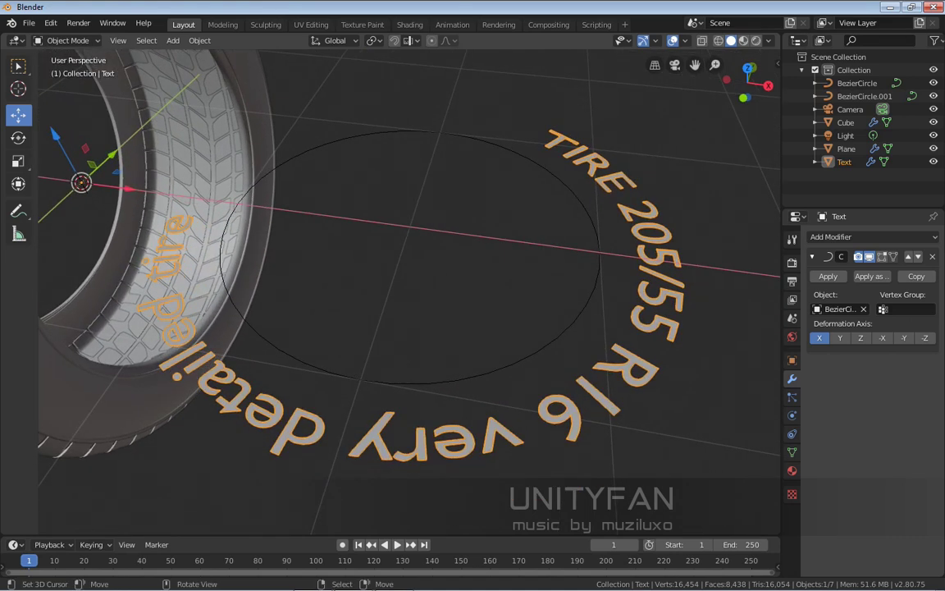
pyautogui.keyDown('shift'); pyautogui.rightClick(526, 361); pyautogui.keyUp('shift')
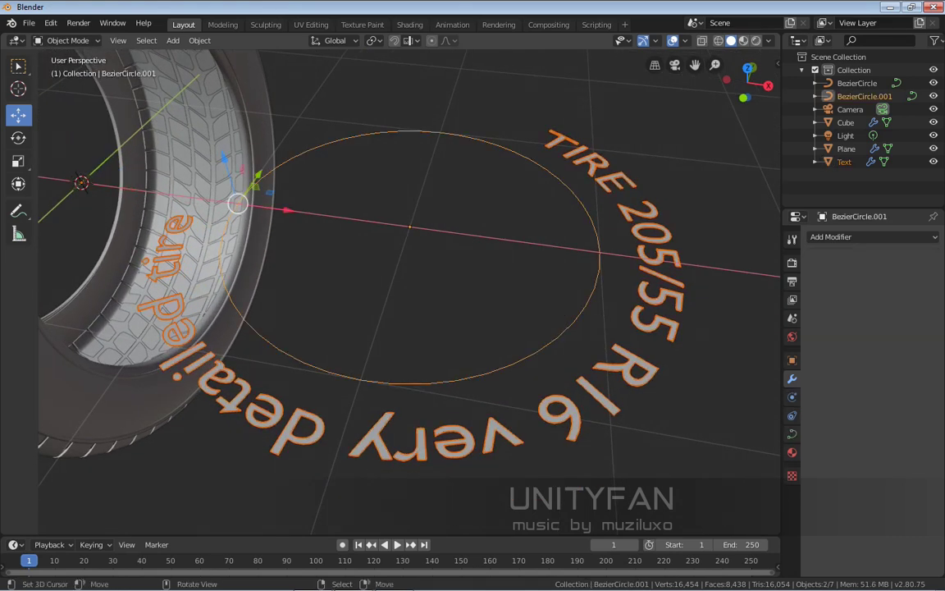
pyautogui.hotkey('ctrl', 'z')
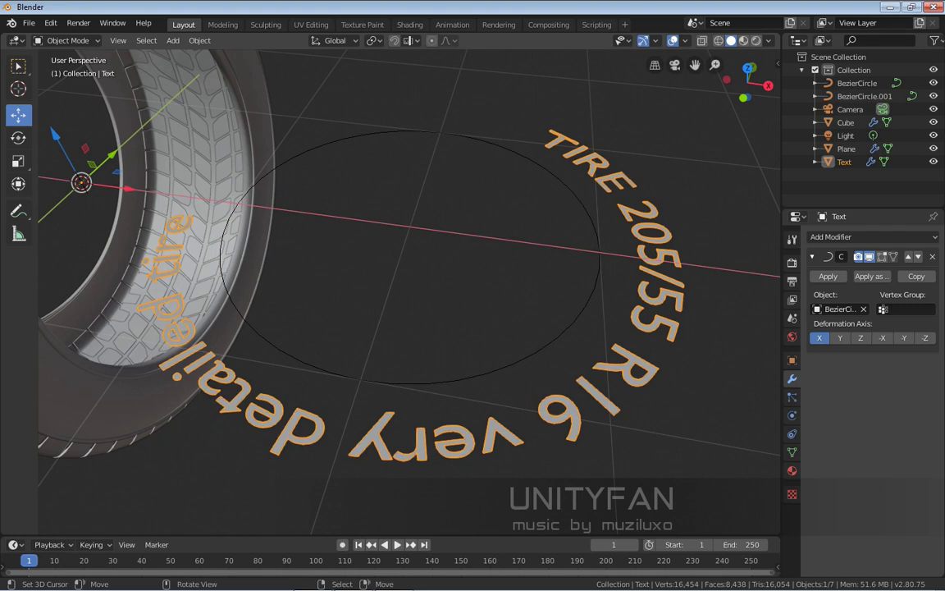
pyautogui.keyDown('shift'); pyautogui.rightClick(525, 357); pyautogui.keyUp('shift')
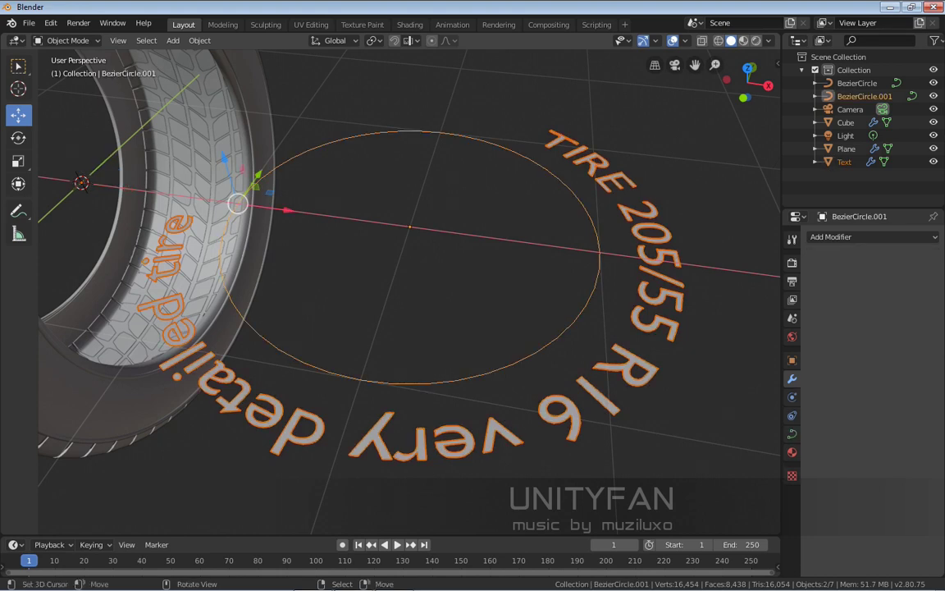
pyautogui.hotkey('ctrl', 'p')
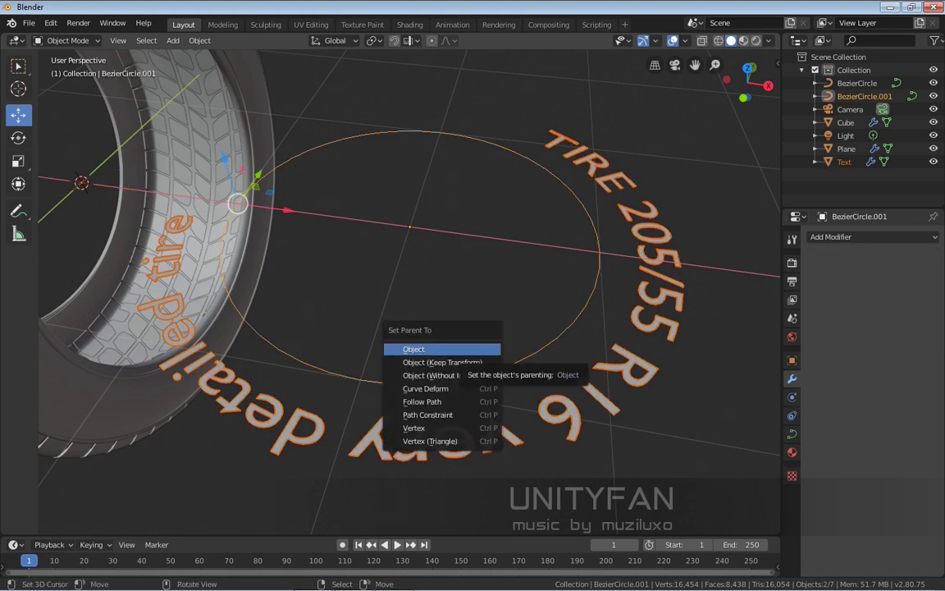
pyautogui.click(452, 351)
# - Rotate the parent Bezier circle about the Y axis in snapped increments until it stands parallel to the tyre's sidewall
pyautogui.rightClick(451, 380)
pyautogui.scroll(-4, 451, 380)
pyautogui.moveTo(451, 380); pyautogui.dragTo(420, 357, button='middle')
pyautogui.click(18, 138)
pyautogui.keyDown('ctrl'); pyautogui.moveTo(417, 208); pyautogui.dragTo(443, 271); pyautogui.keyUp('ctrl')
# - Select the lettering and view it against the tyre's sidewall in the right orthographic view
pyautogui.moveTo(442, 271); pyautogui.dragTo(357, 215, button='middle')
pyautogui.rightClick(406, 374)
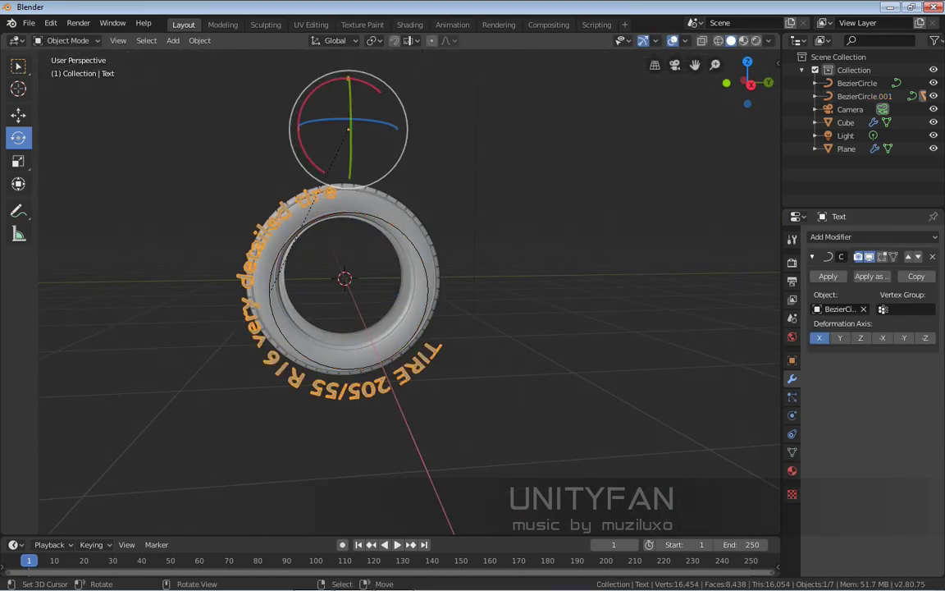
pyautogui.press('KP_3')
pyautogui.scroll(5, 348, 297)
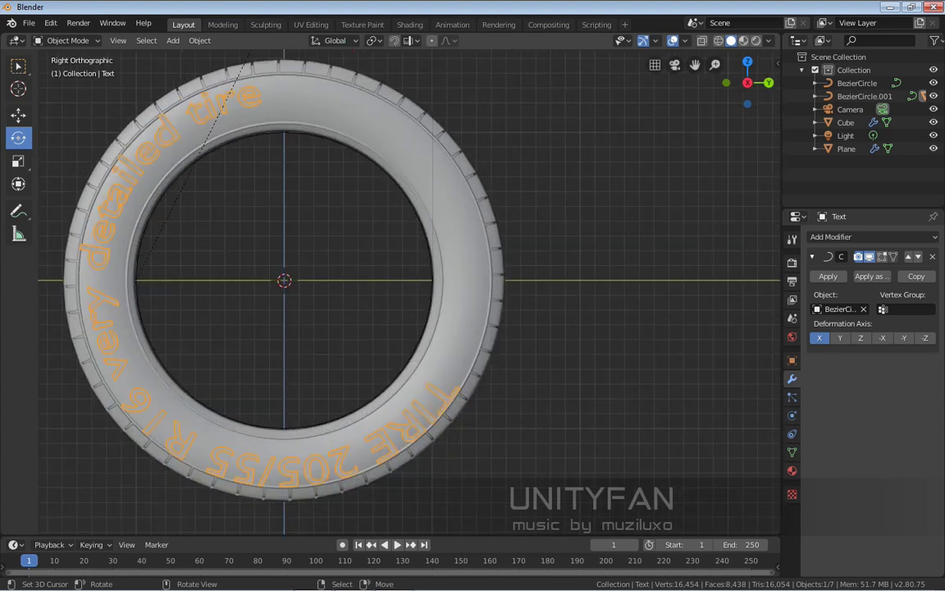